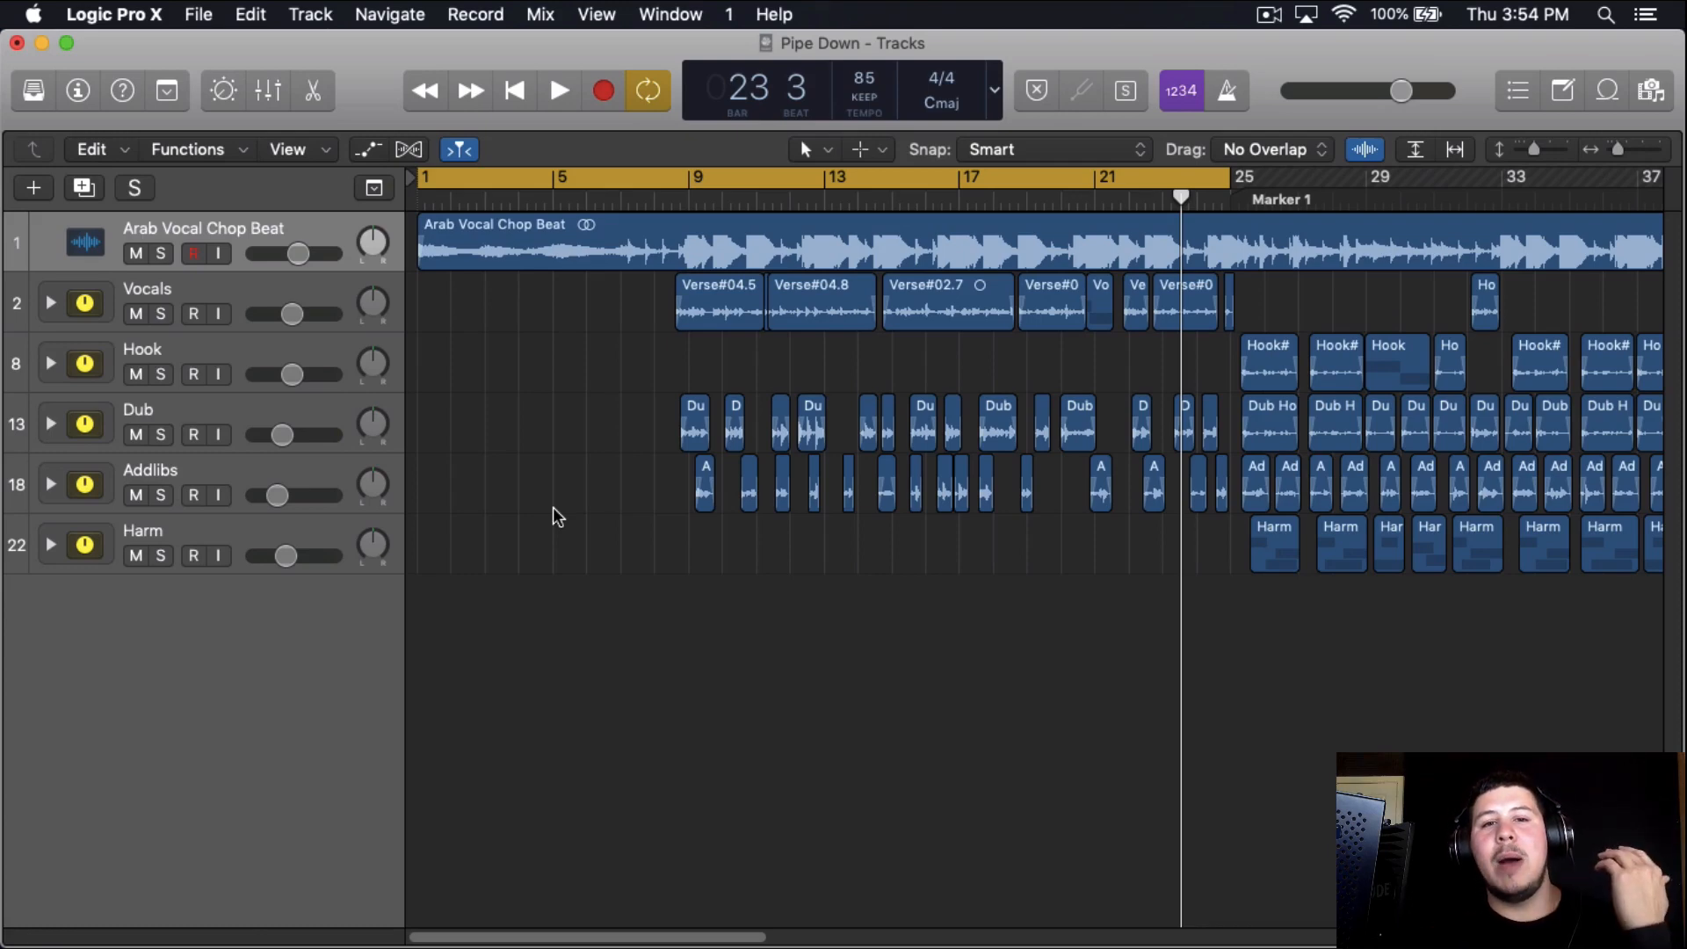
Play the song from the beginning without looping to hear the mix, stop playback, and turn cycle mode back on
left_click(624, 177)
key("Return")
key("space")
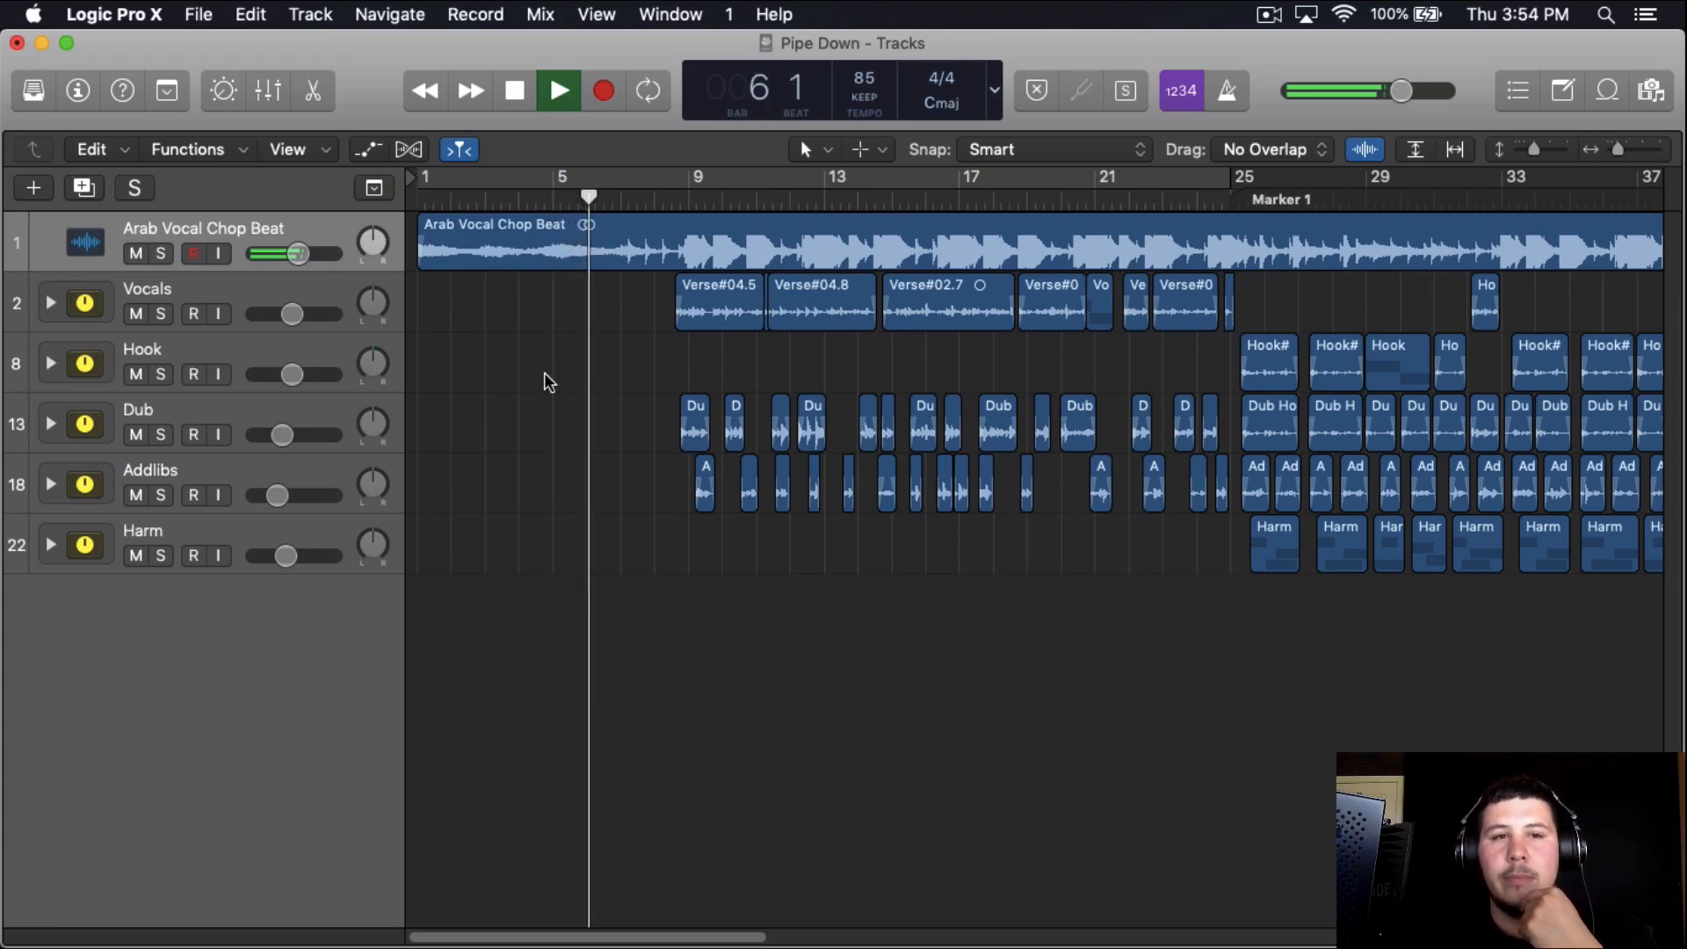
scroll(545, 382, "right", 3)
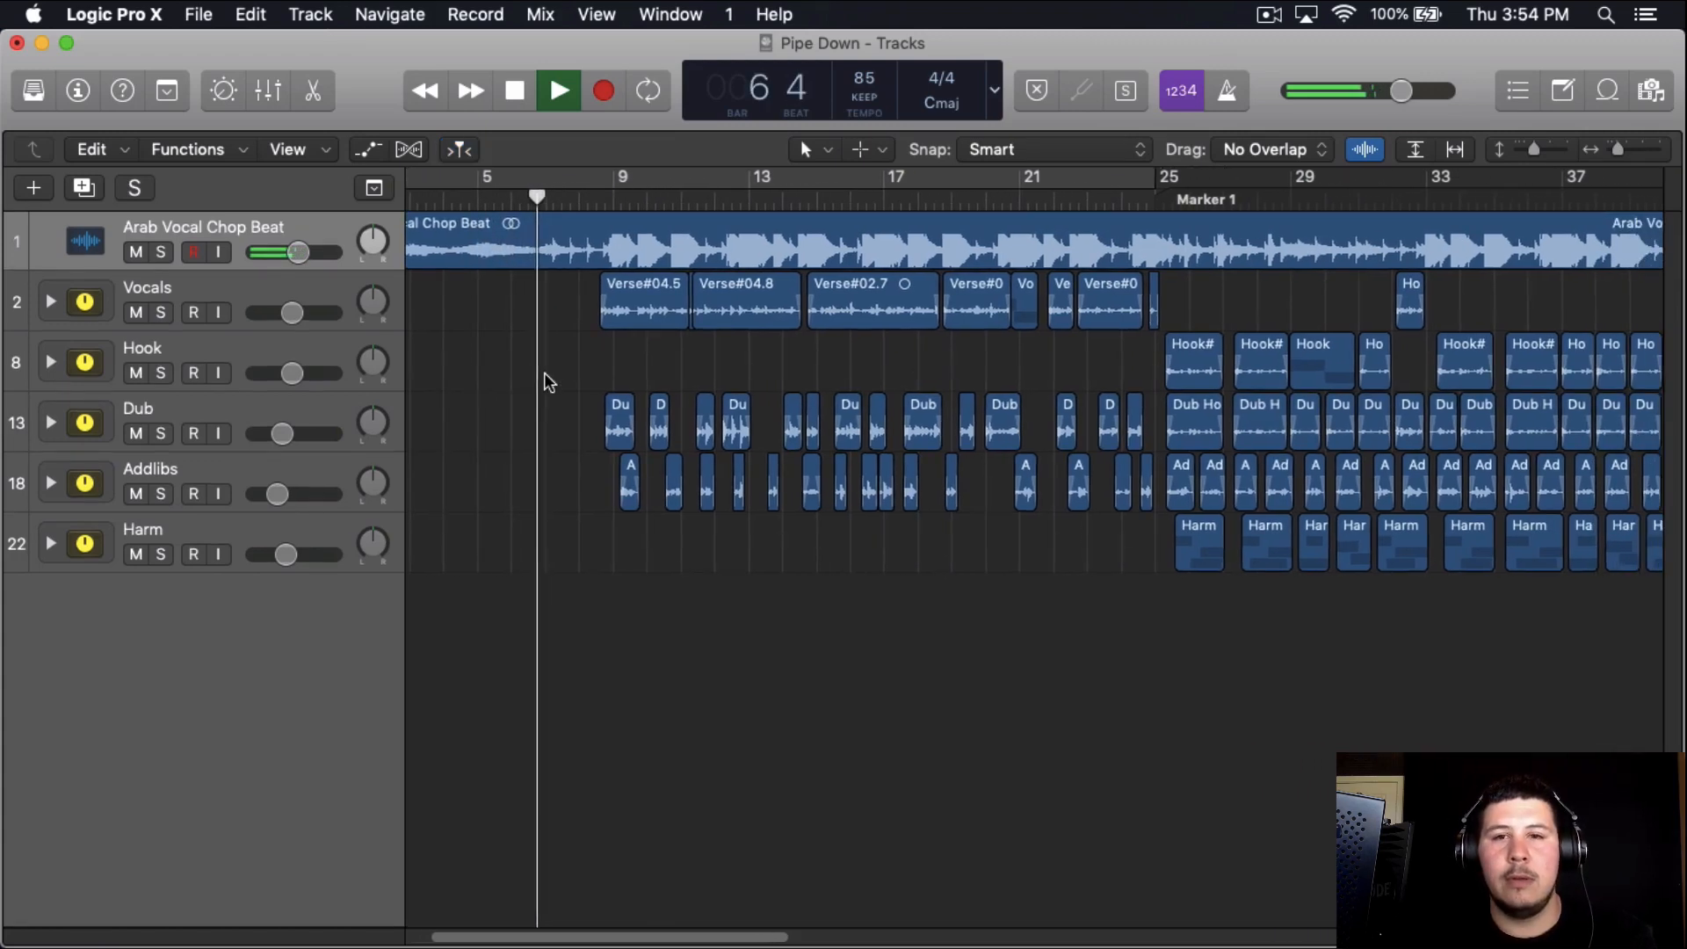
scroll(544, 382, "left", 2)
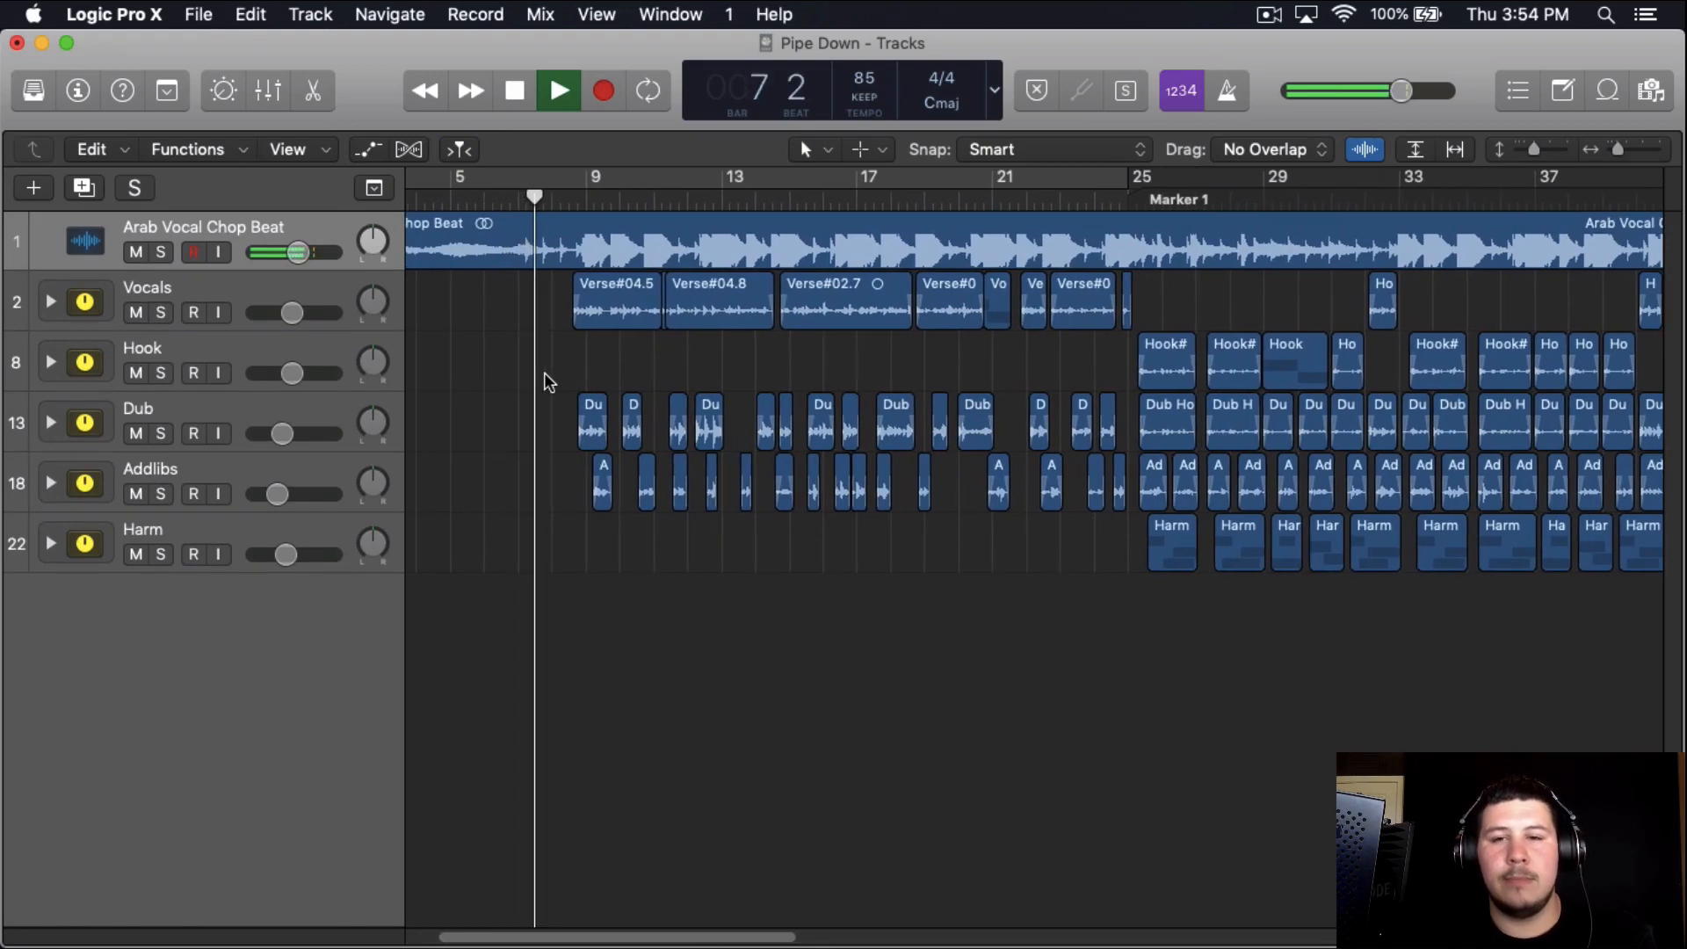
scroll(545, 382, "left", 2)
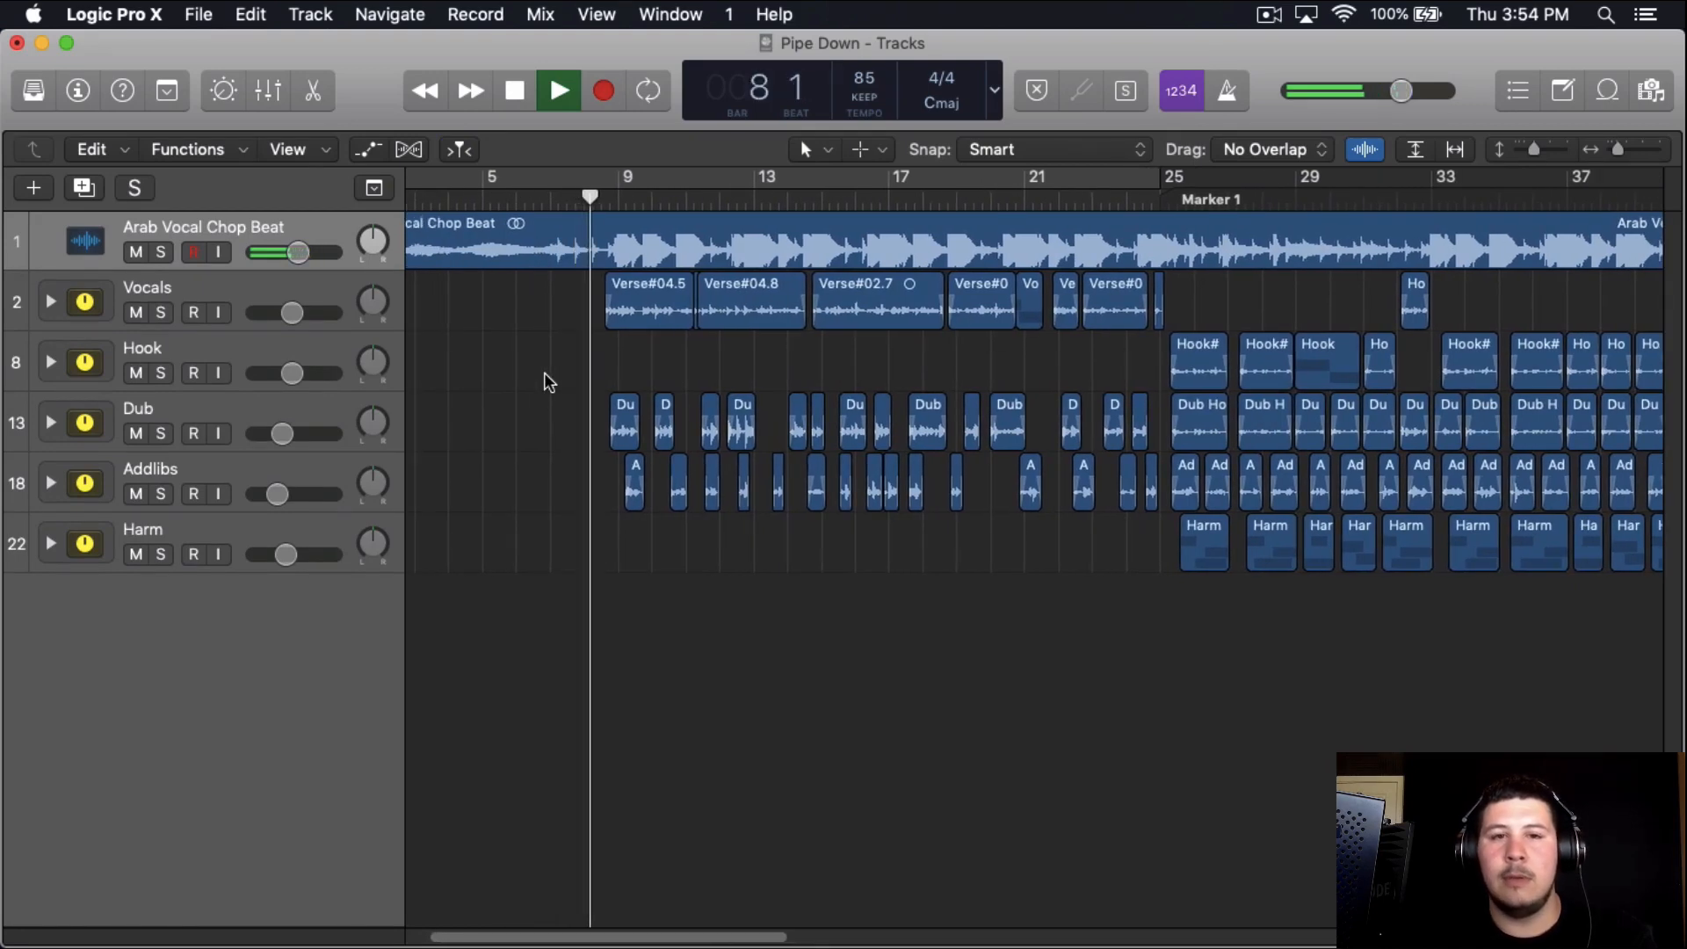
scroll(545, 382, "up", 1)
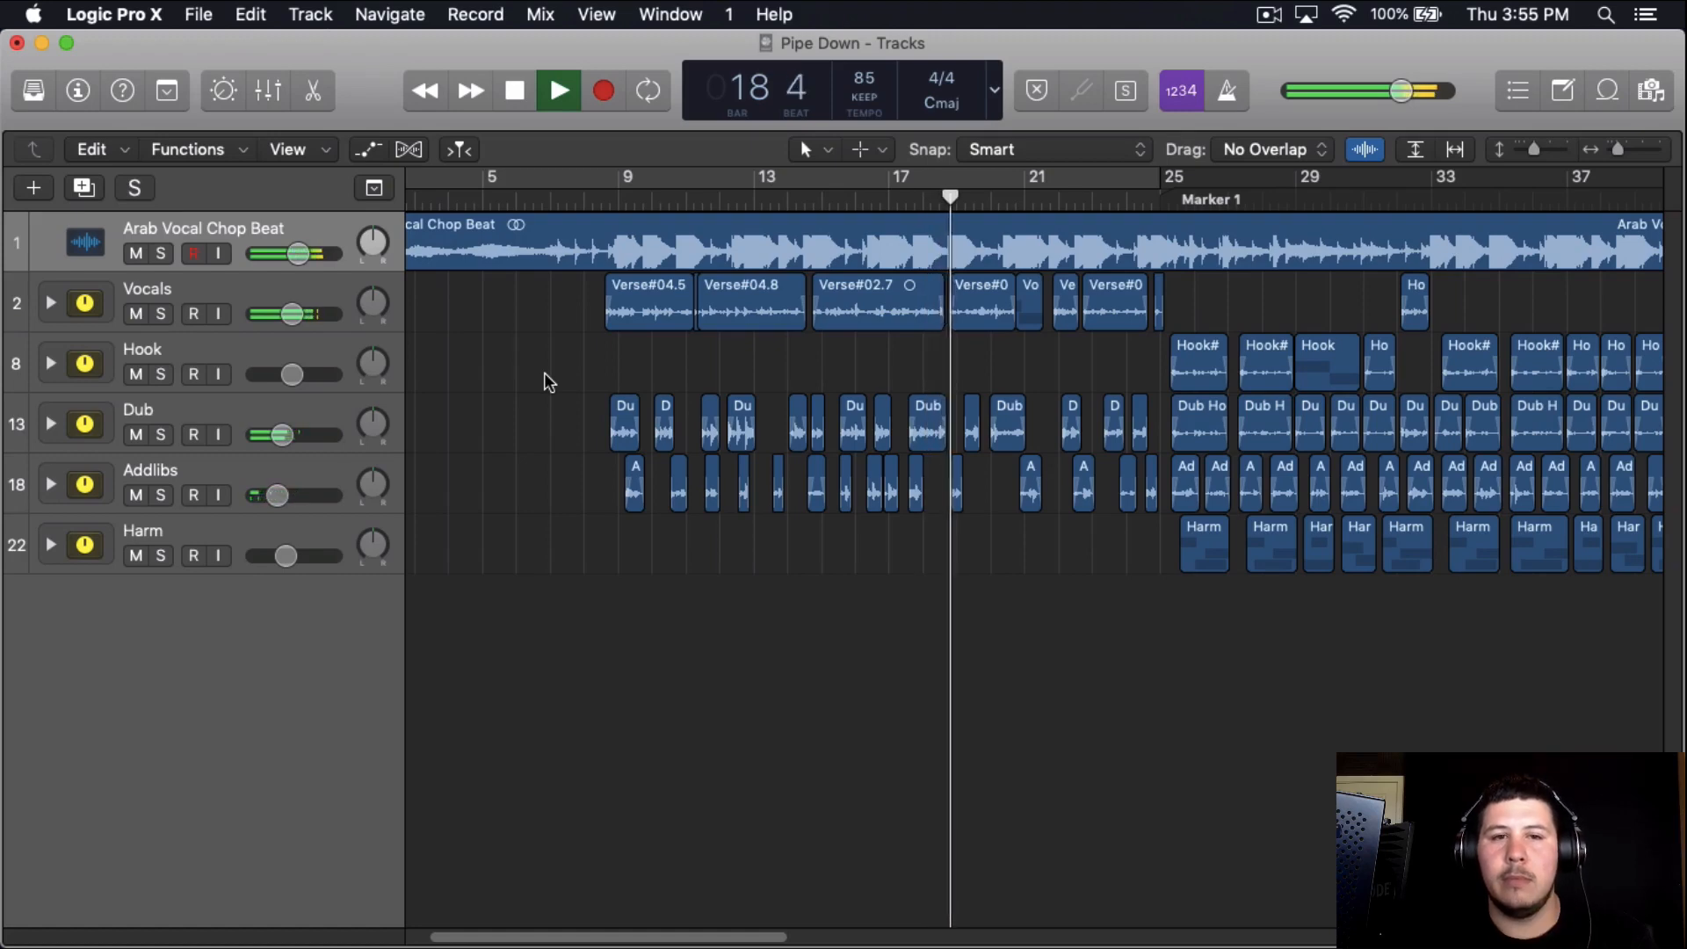
key("space")
key("c")
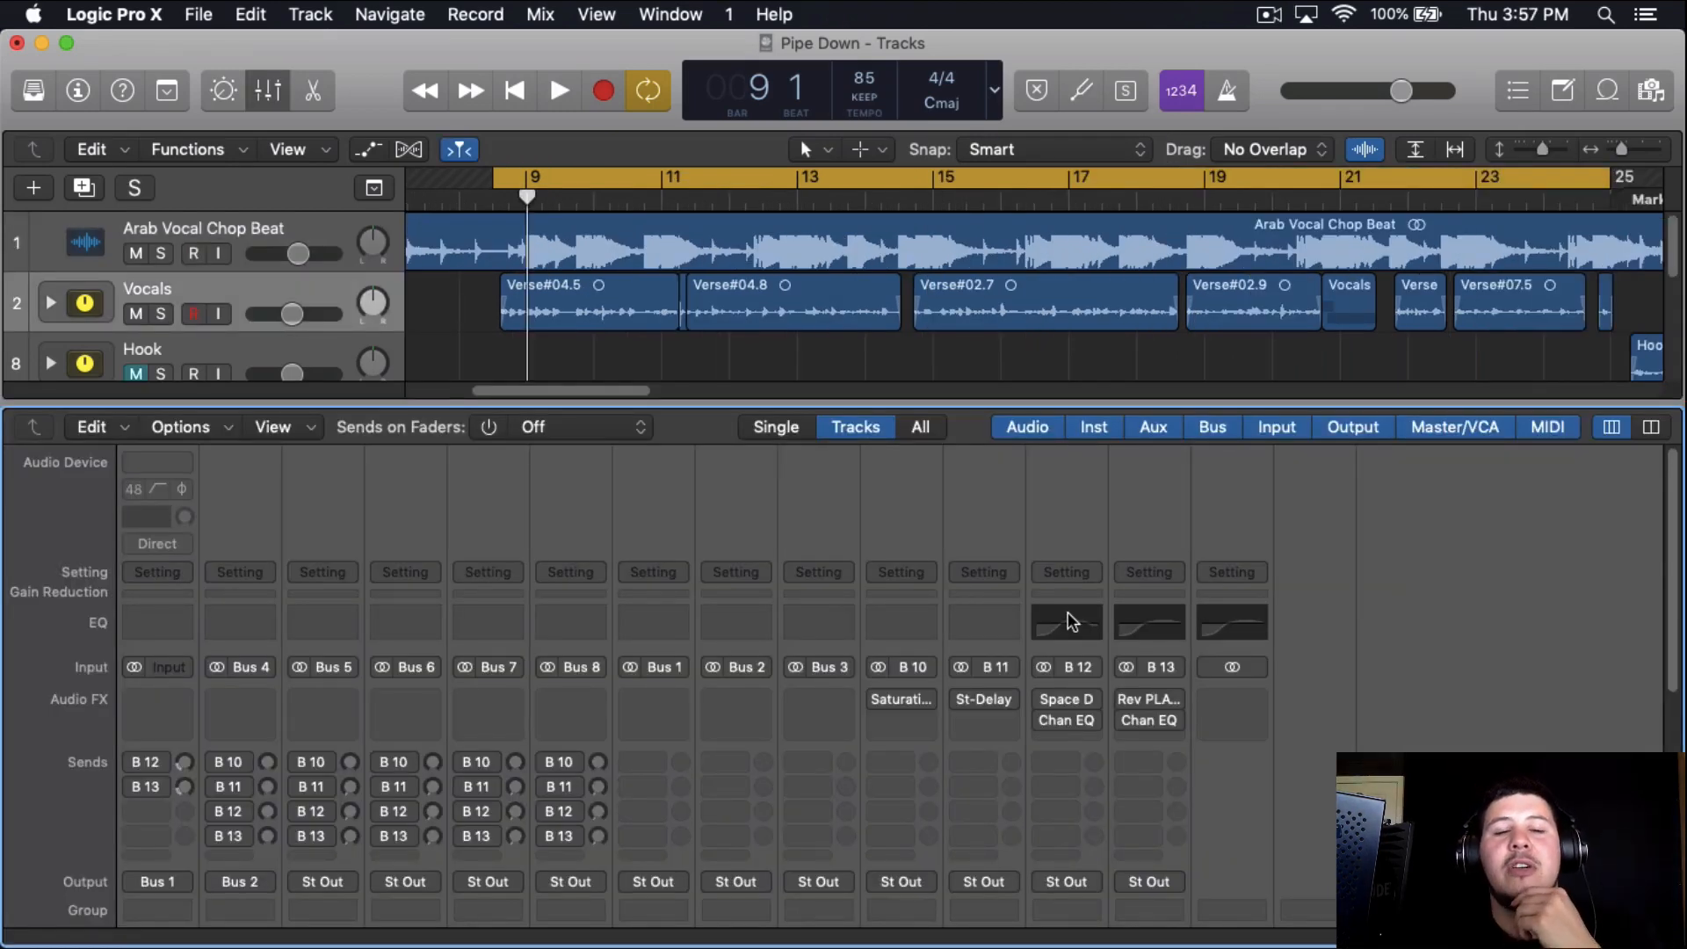
Insert a Compressor on the Vocals channel with the Vintage Opto circuit, auto gain off and Soft distortion
left_click(296, 305)
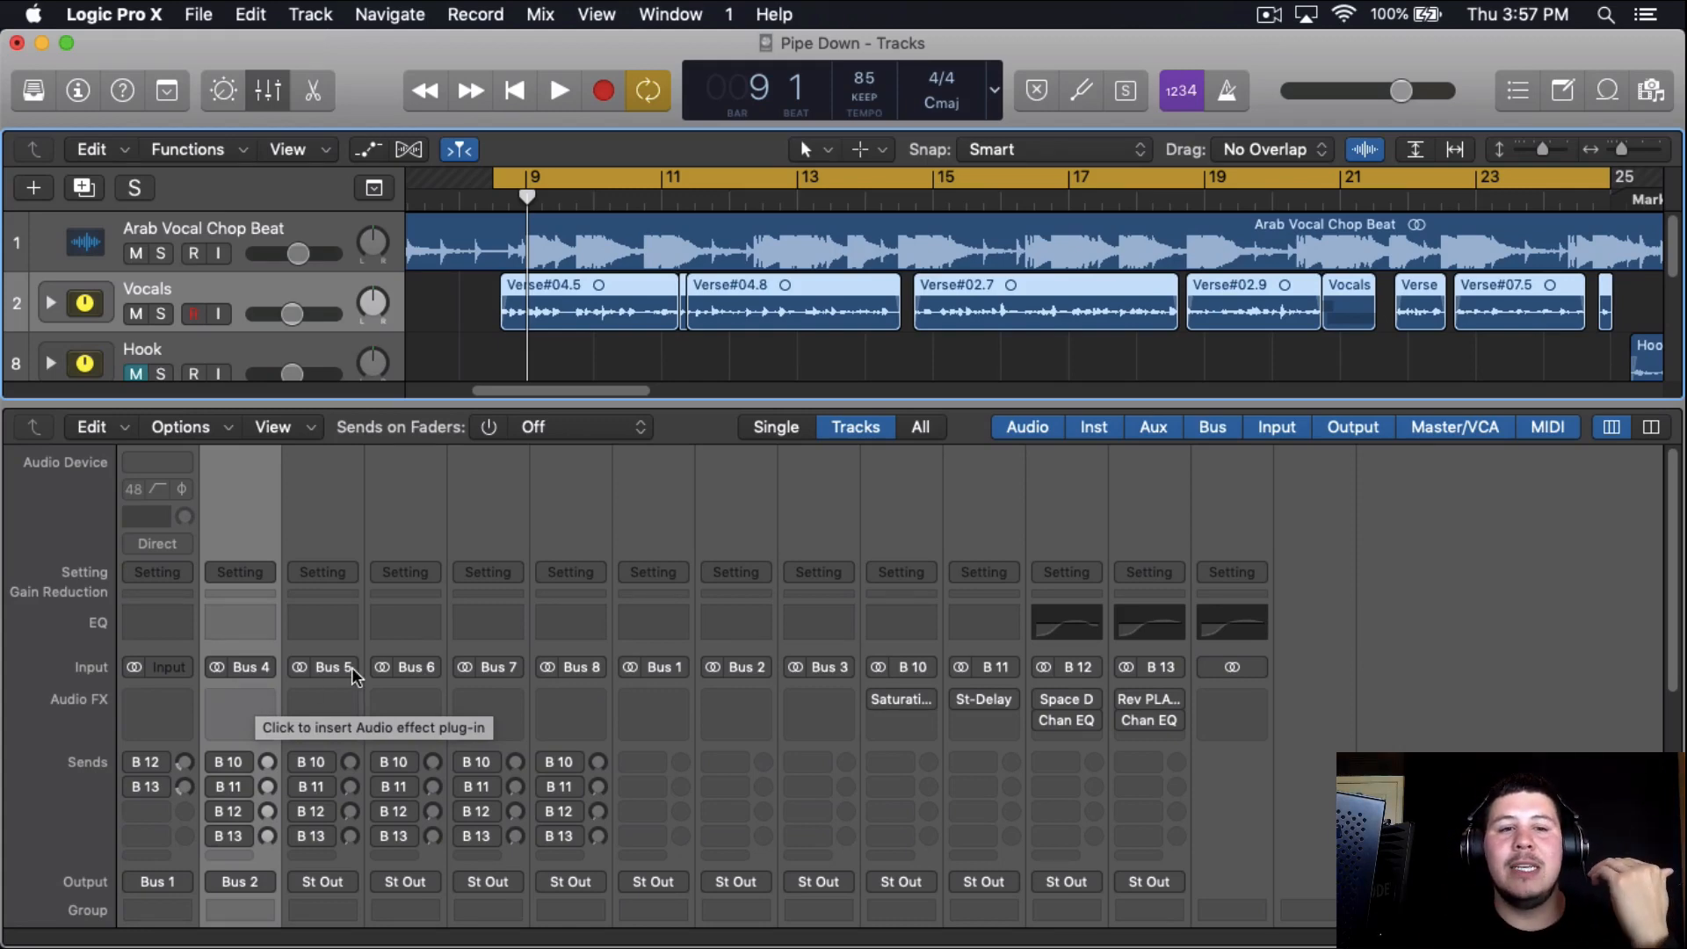
left_click(239, 694)
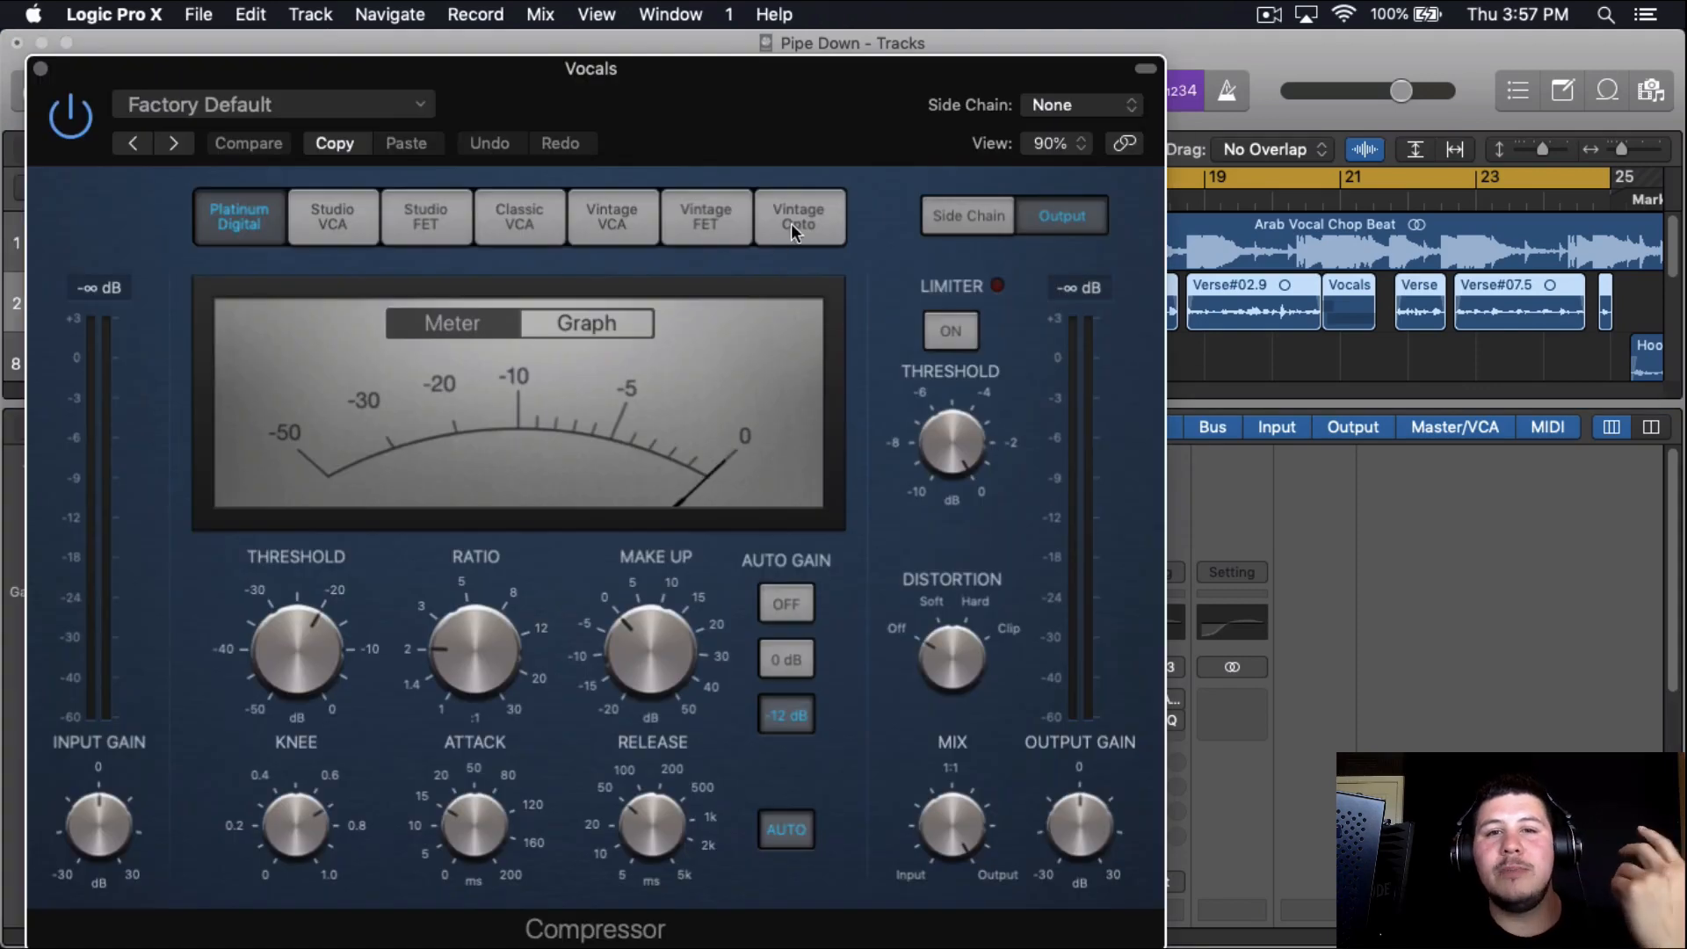
left_click(795, 215)
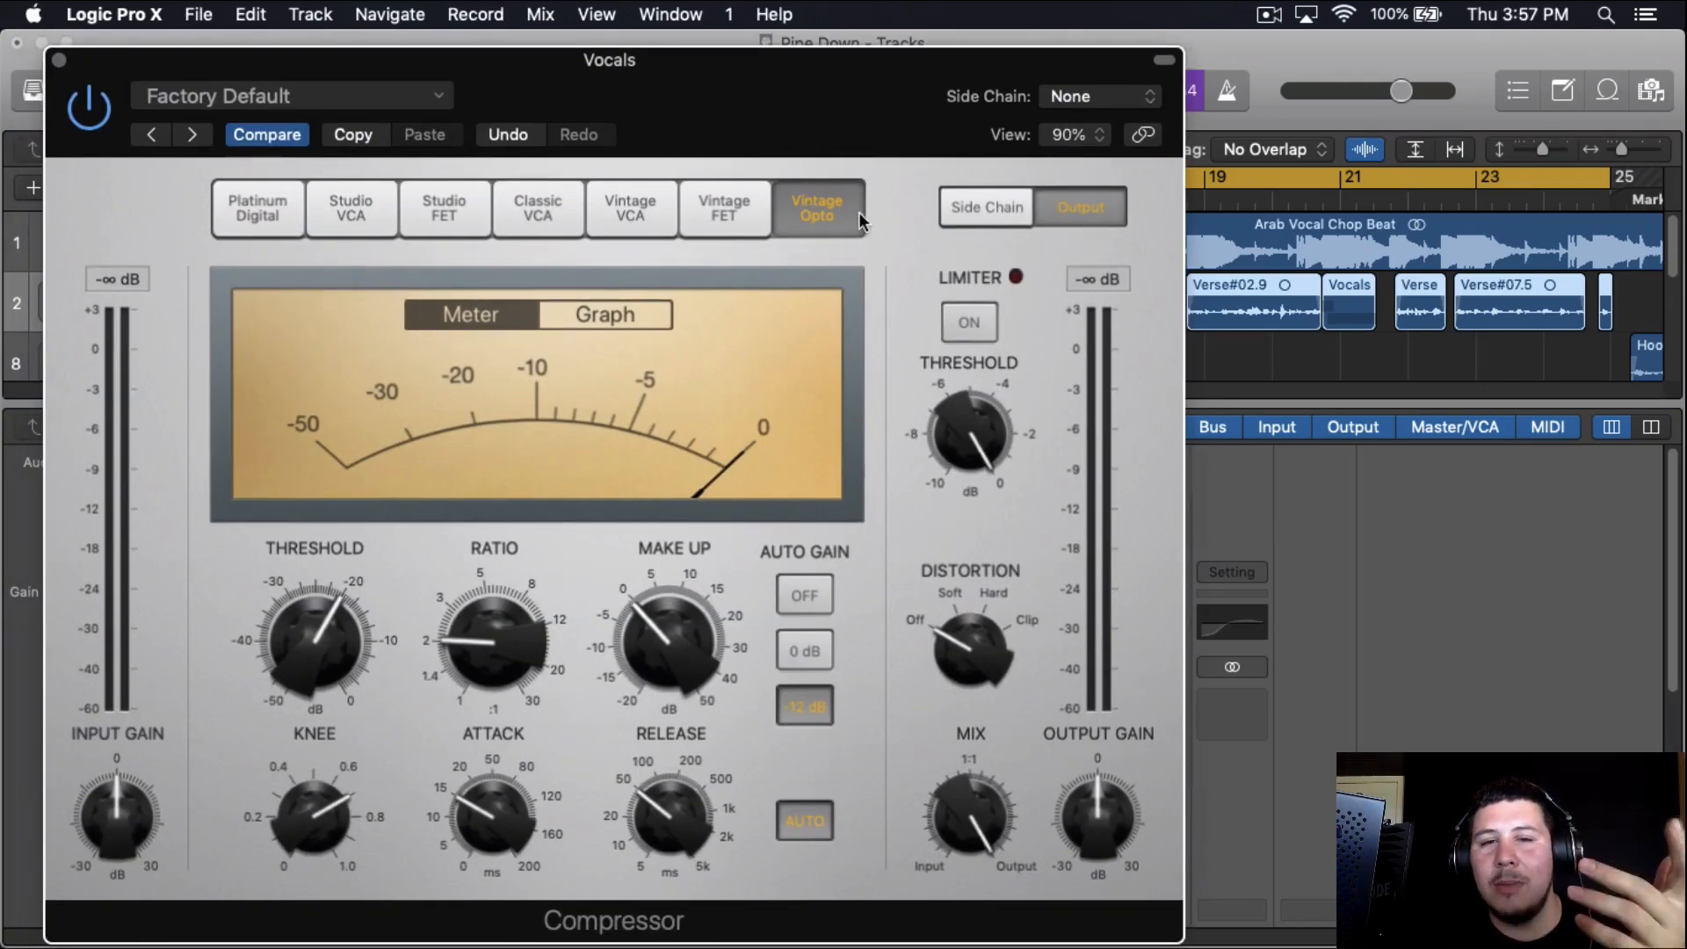
left_click(824, 602)
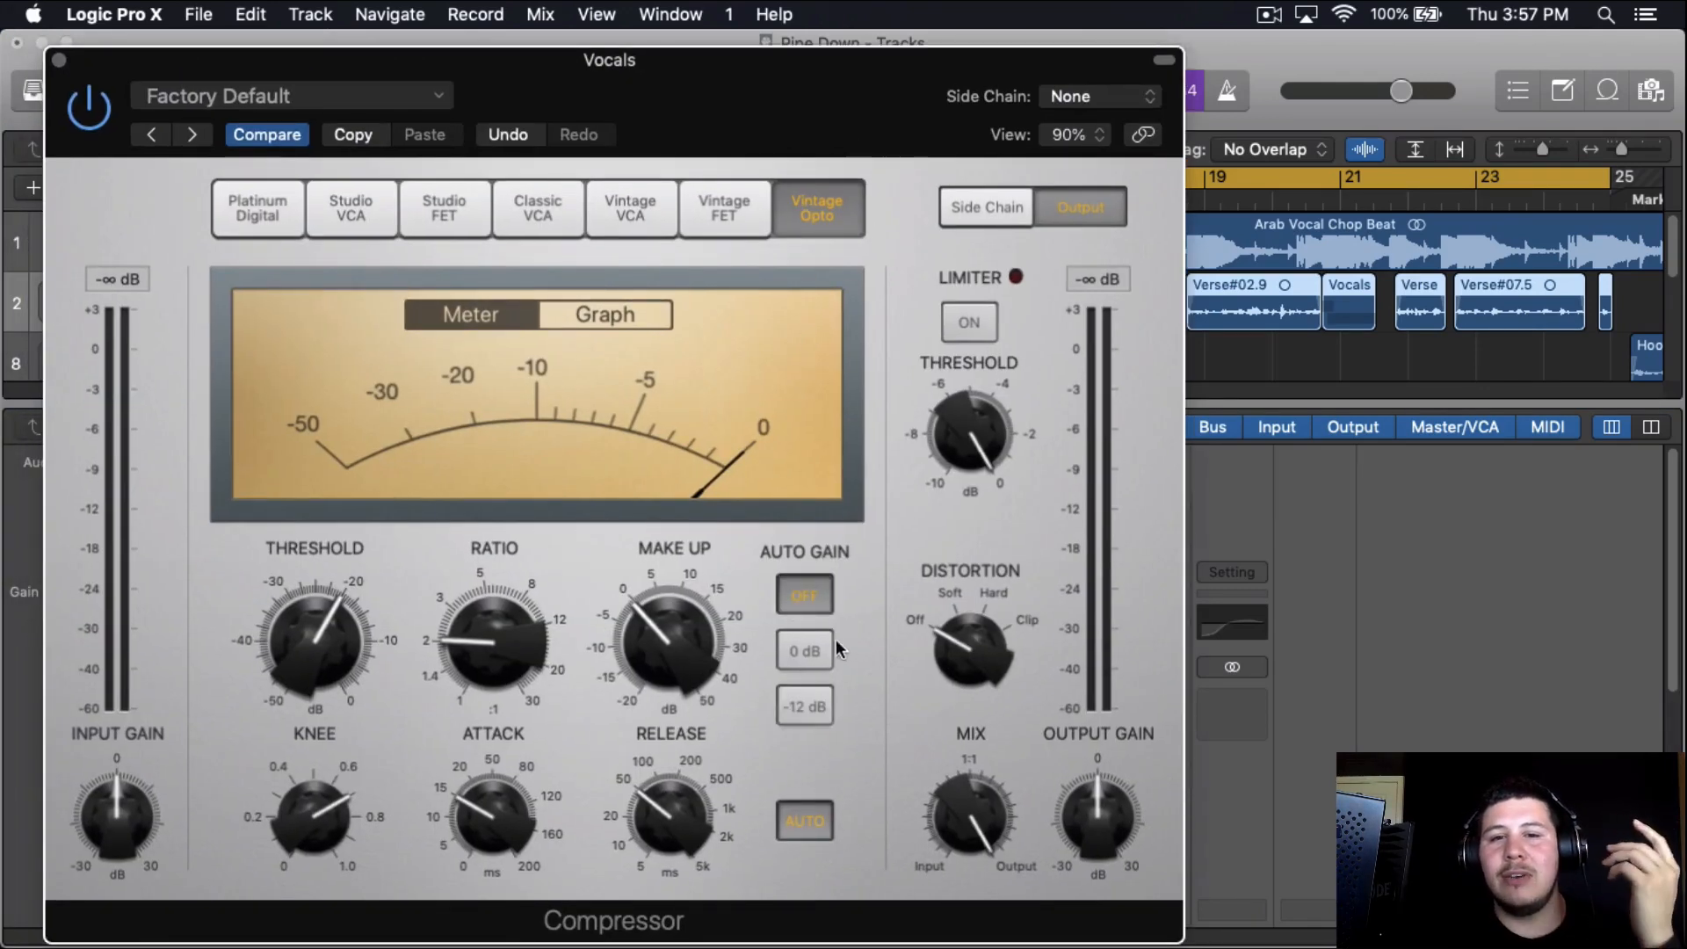
left_click_drag(834, 140, 894, 125)
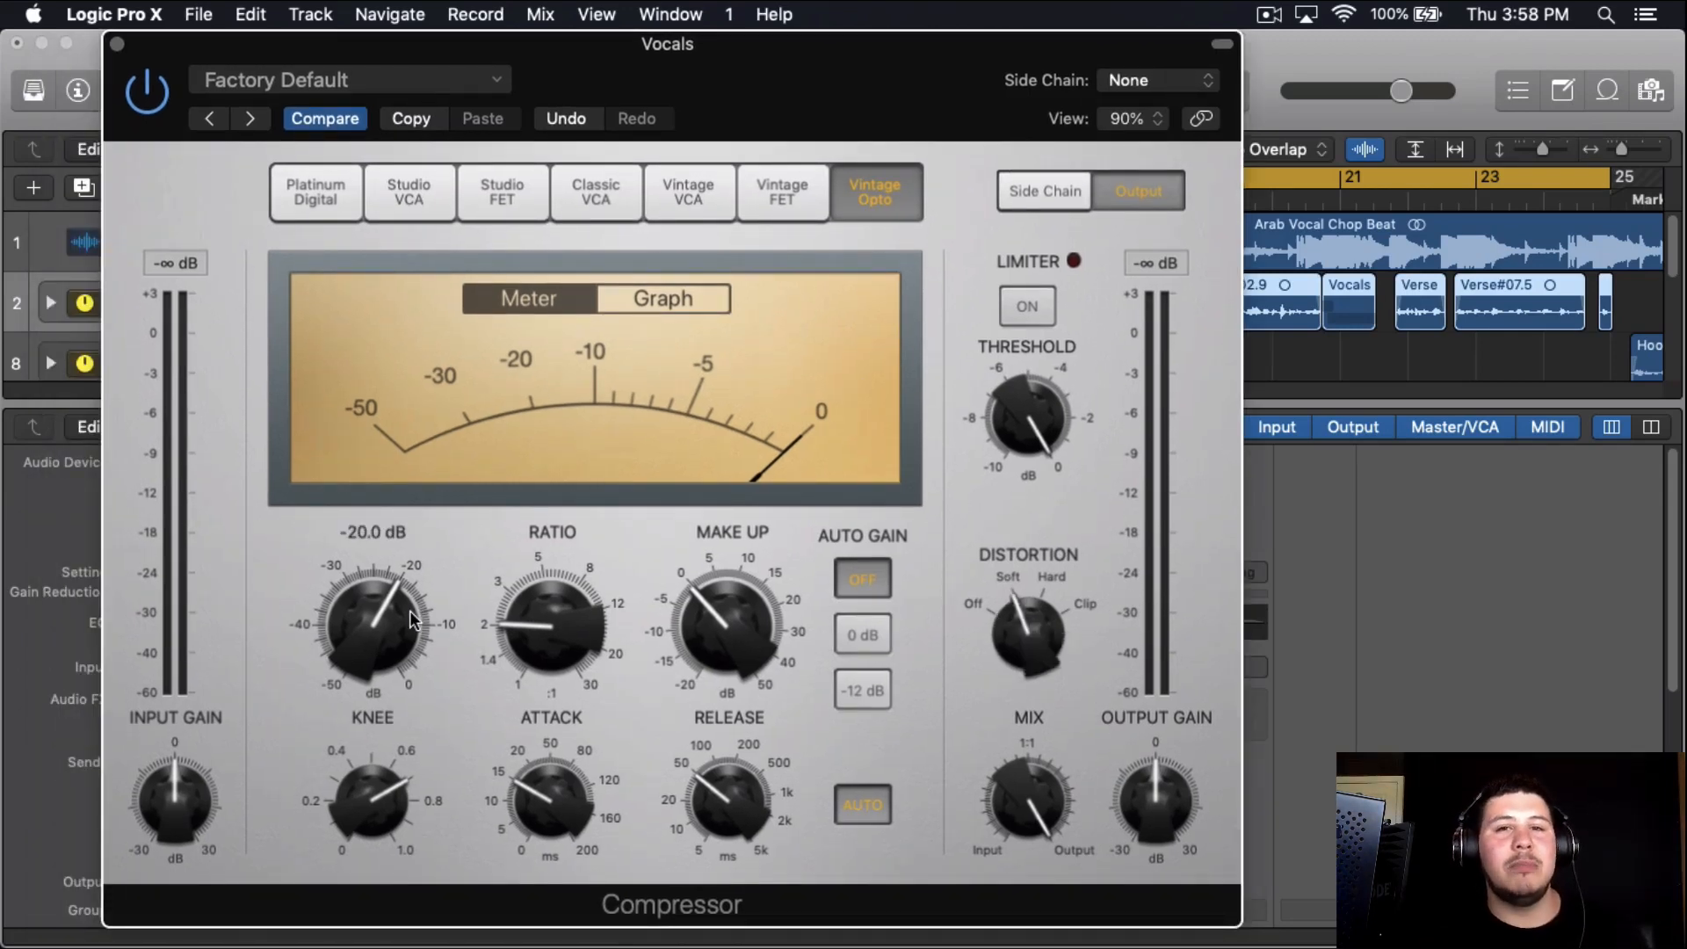
Lower the vocal compressor's threshold to about -35 dB while the vocals play, and close the plug-in
key("space")
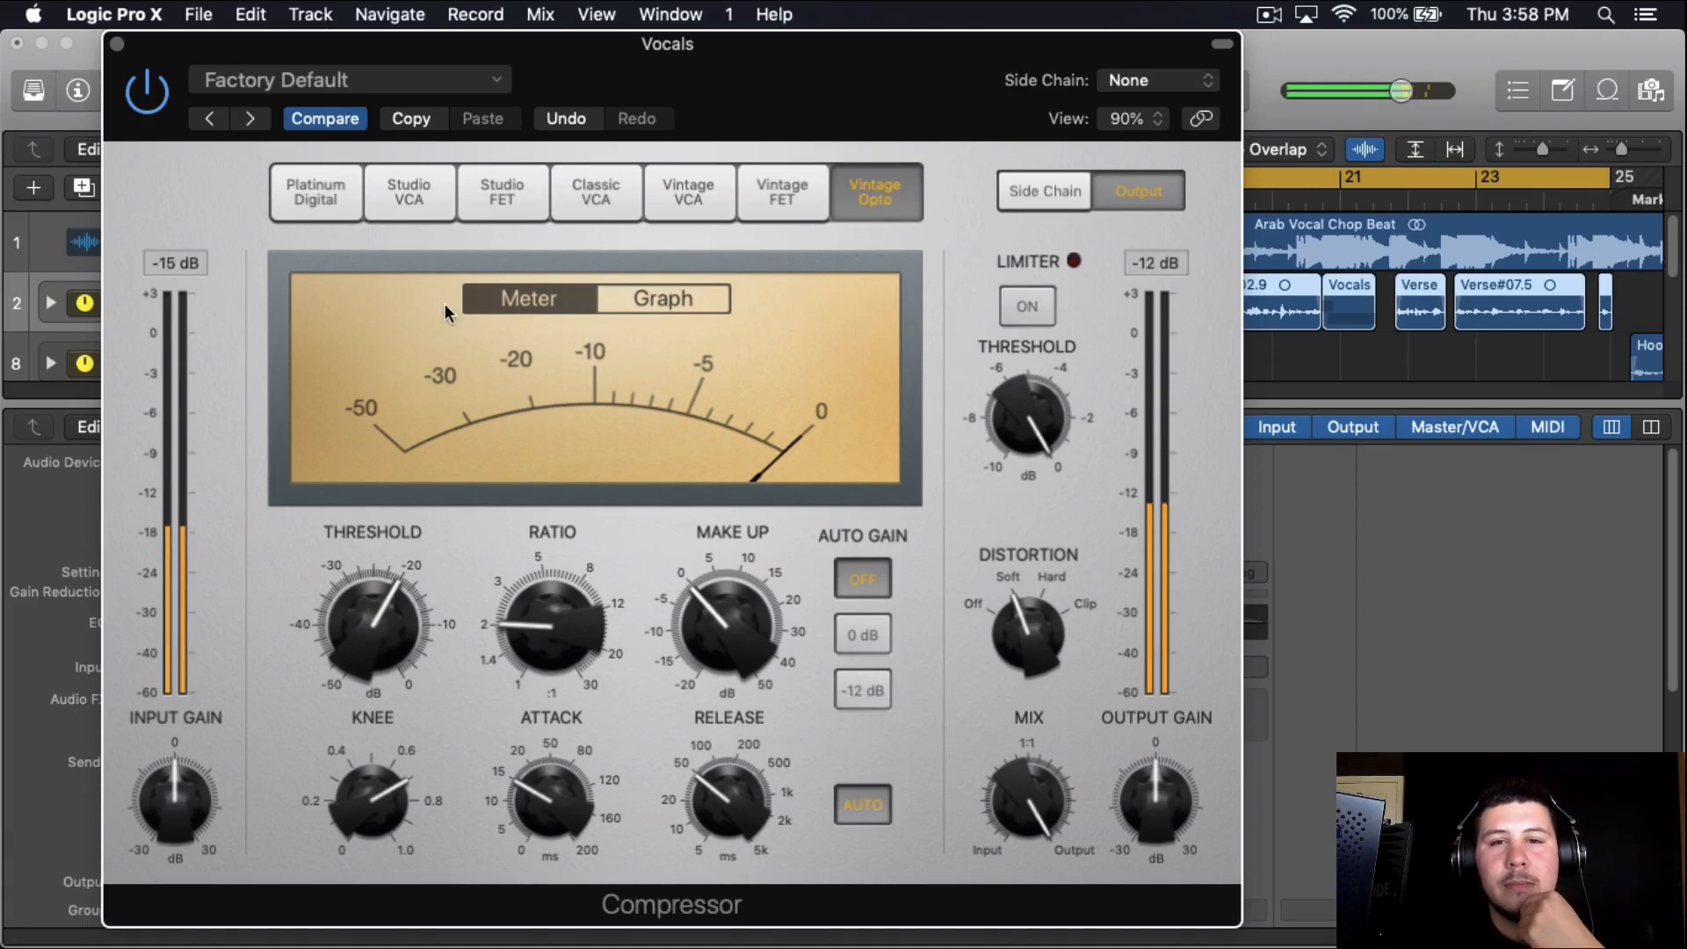
left_click_drag(420, 620, 371, 694)
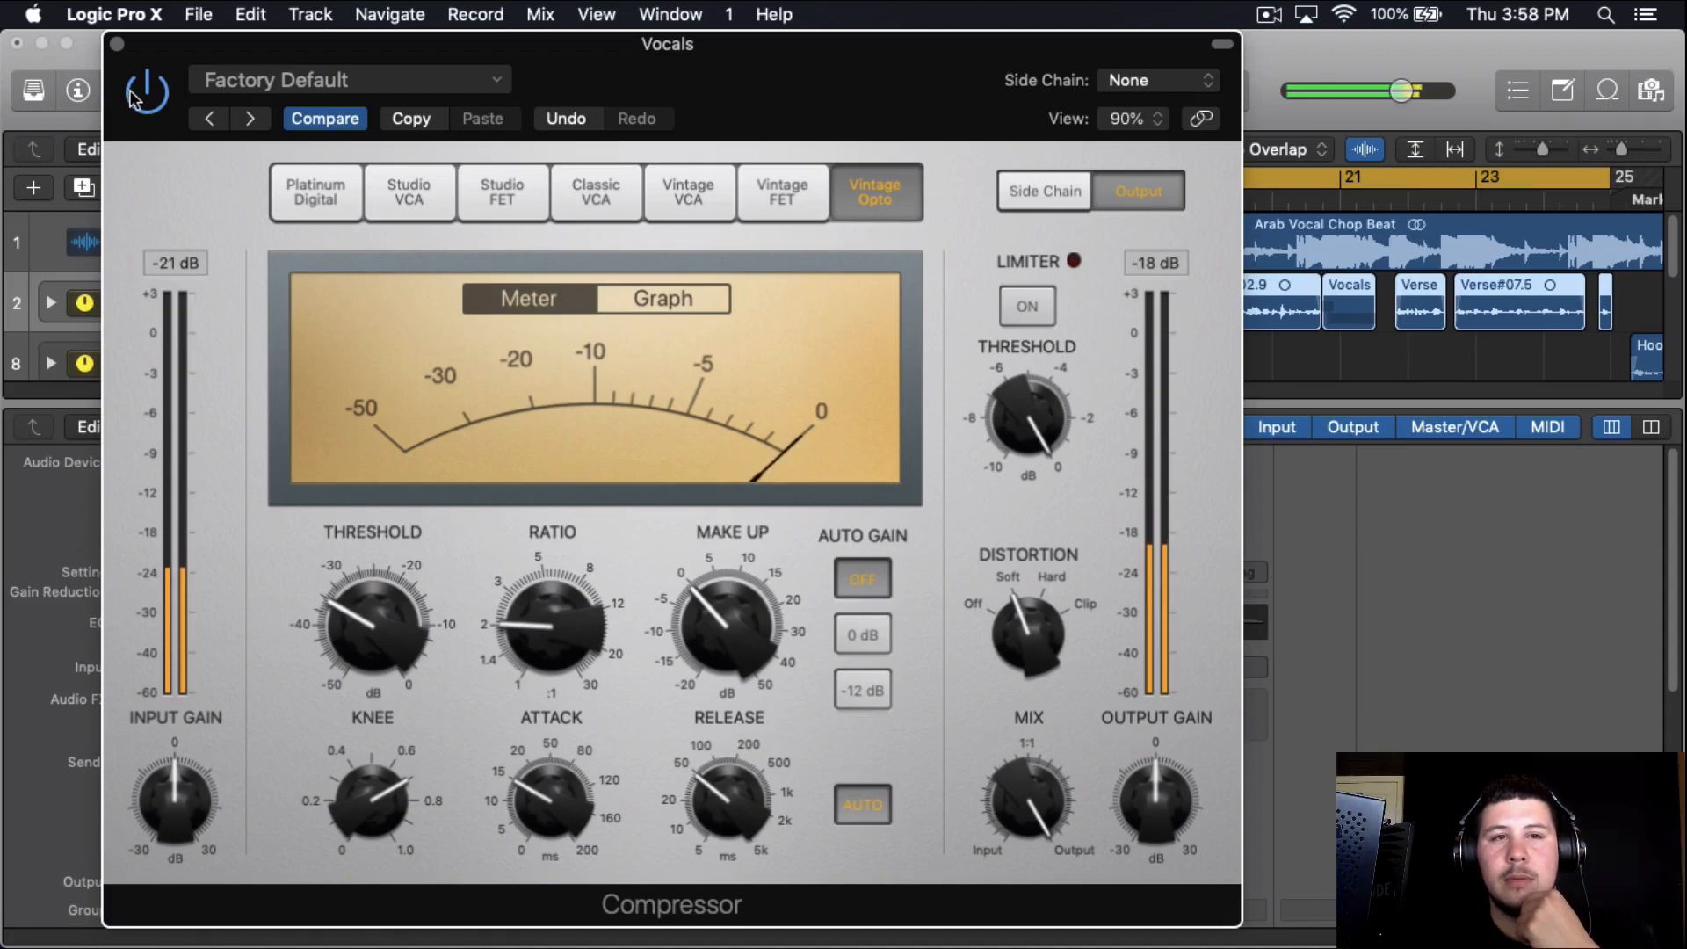
left_click(117, 43)
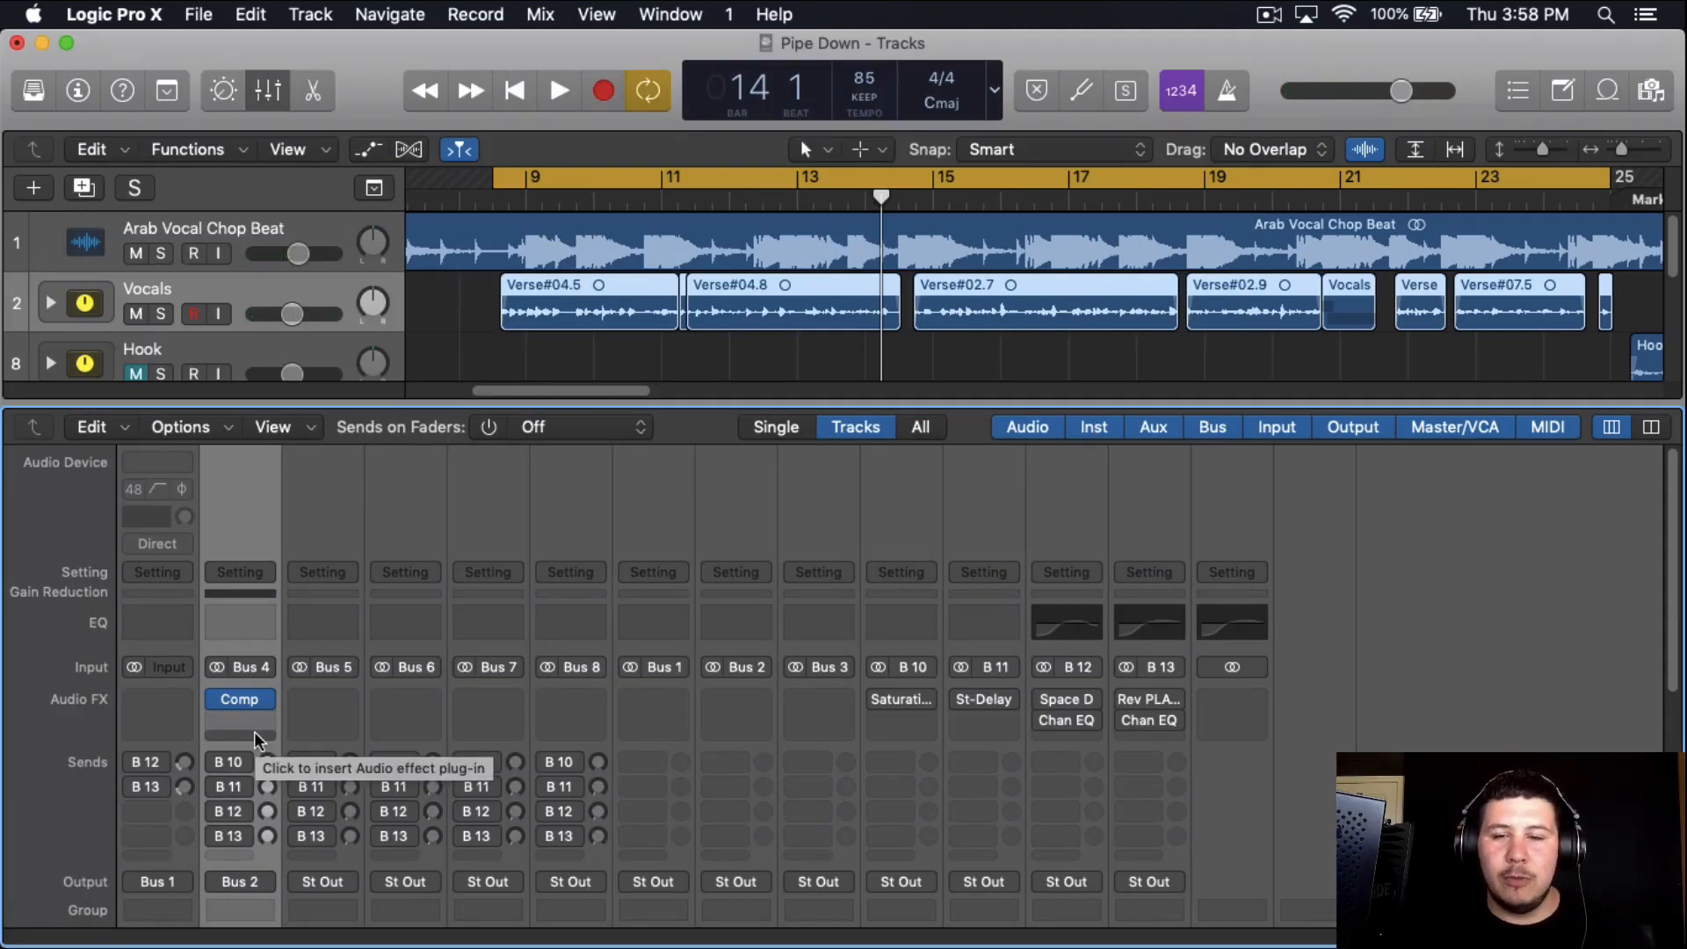
Insert a stereo Channel EQ after the compressor on the Vocals channel, enable its low-cut band and shift the analyzer scale
left_click(255, 741)
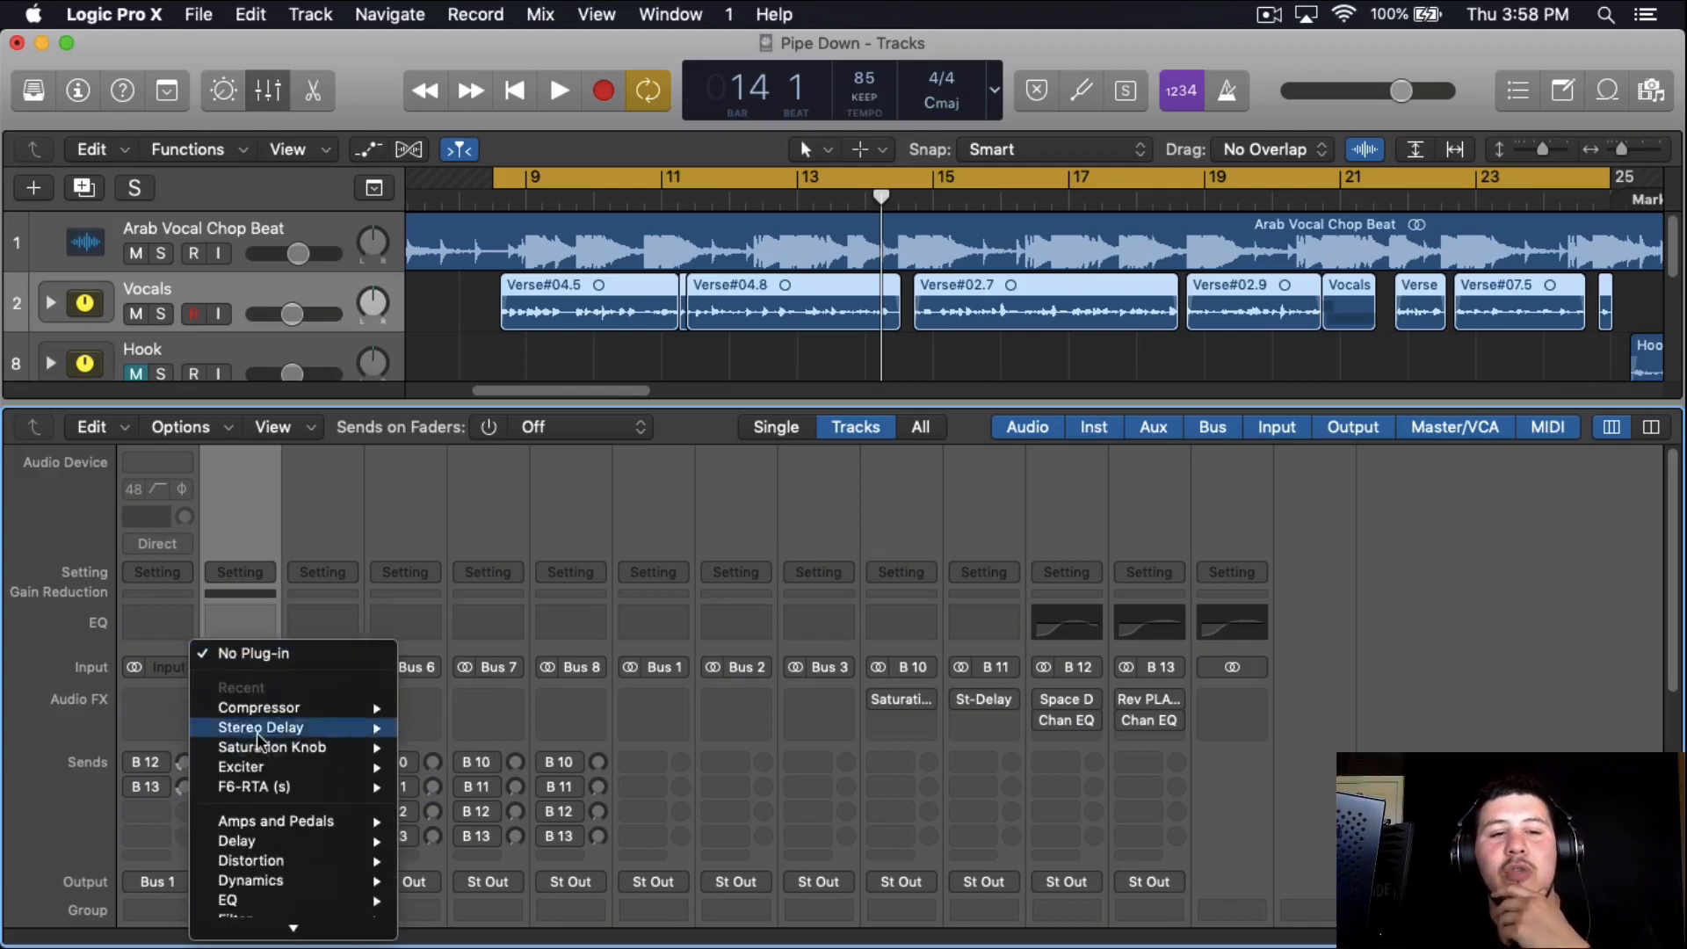
mouse_move(252, 830)
mouse_move(602, 826)
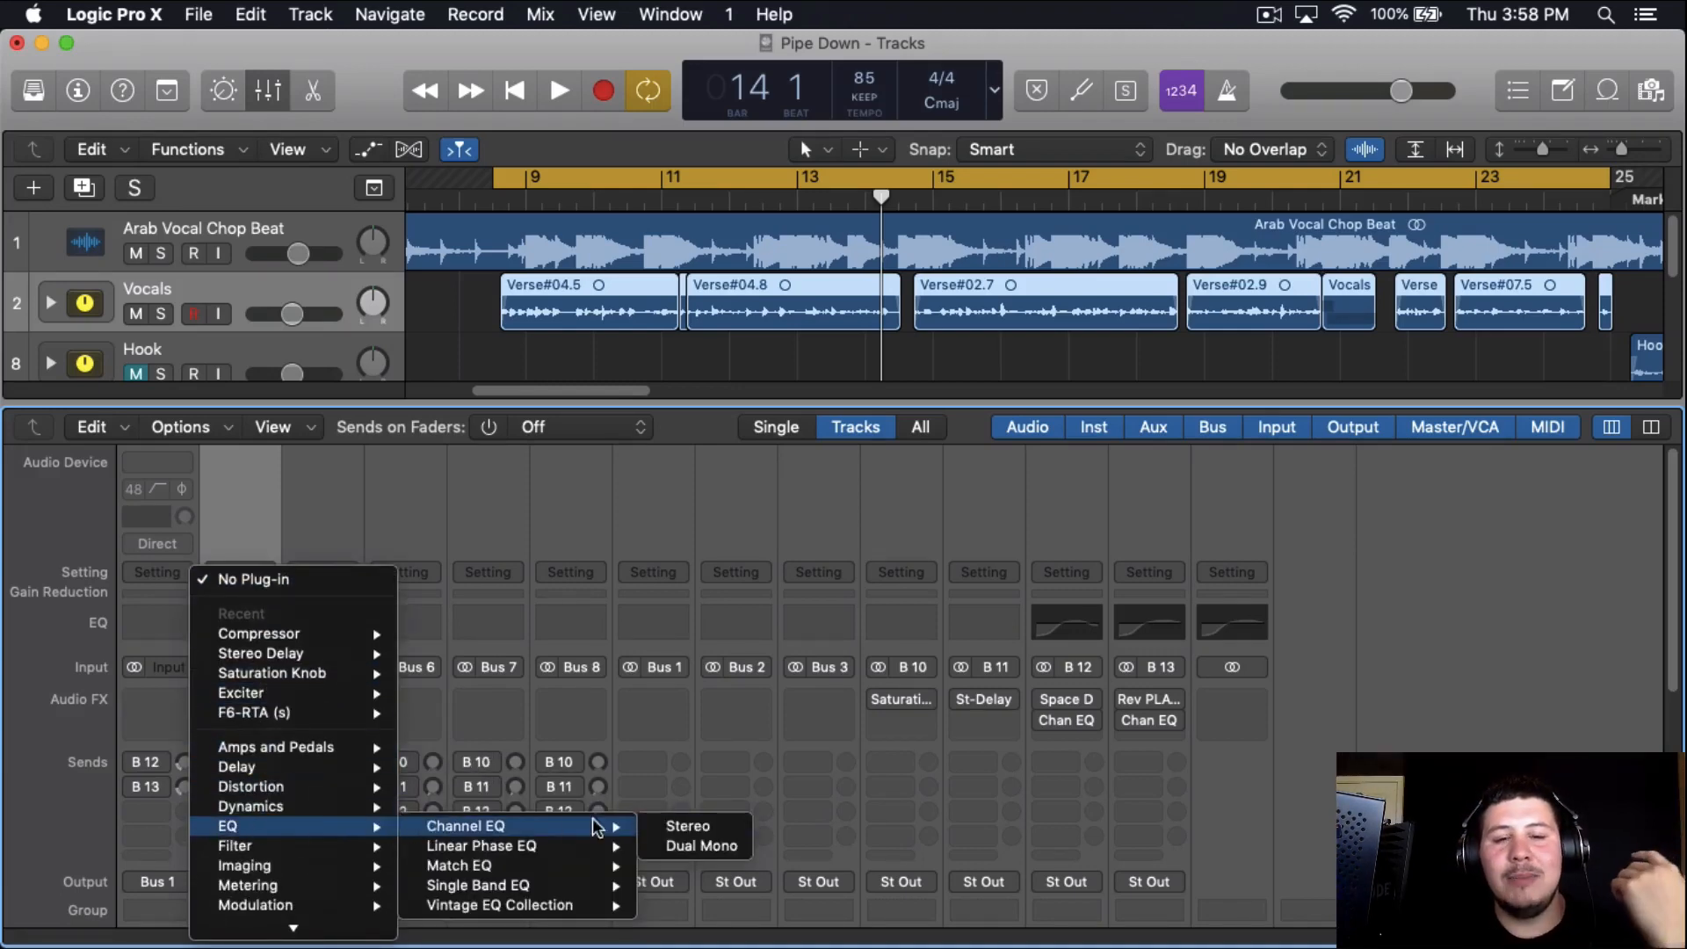
left_click(686, 829)
left_click_drag(758, 130, 918, 104)
left_click(284, 167)
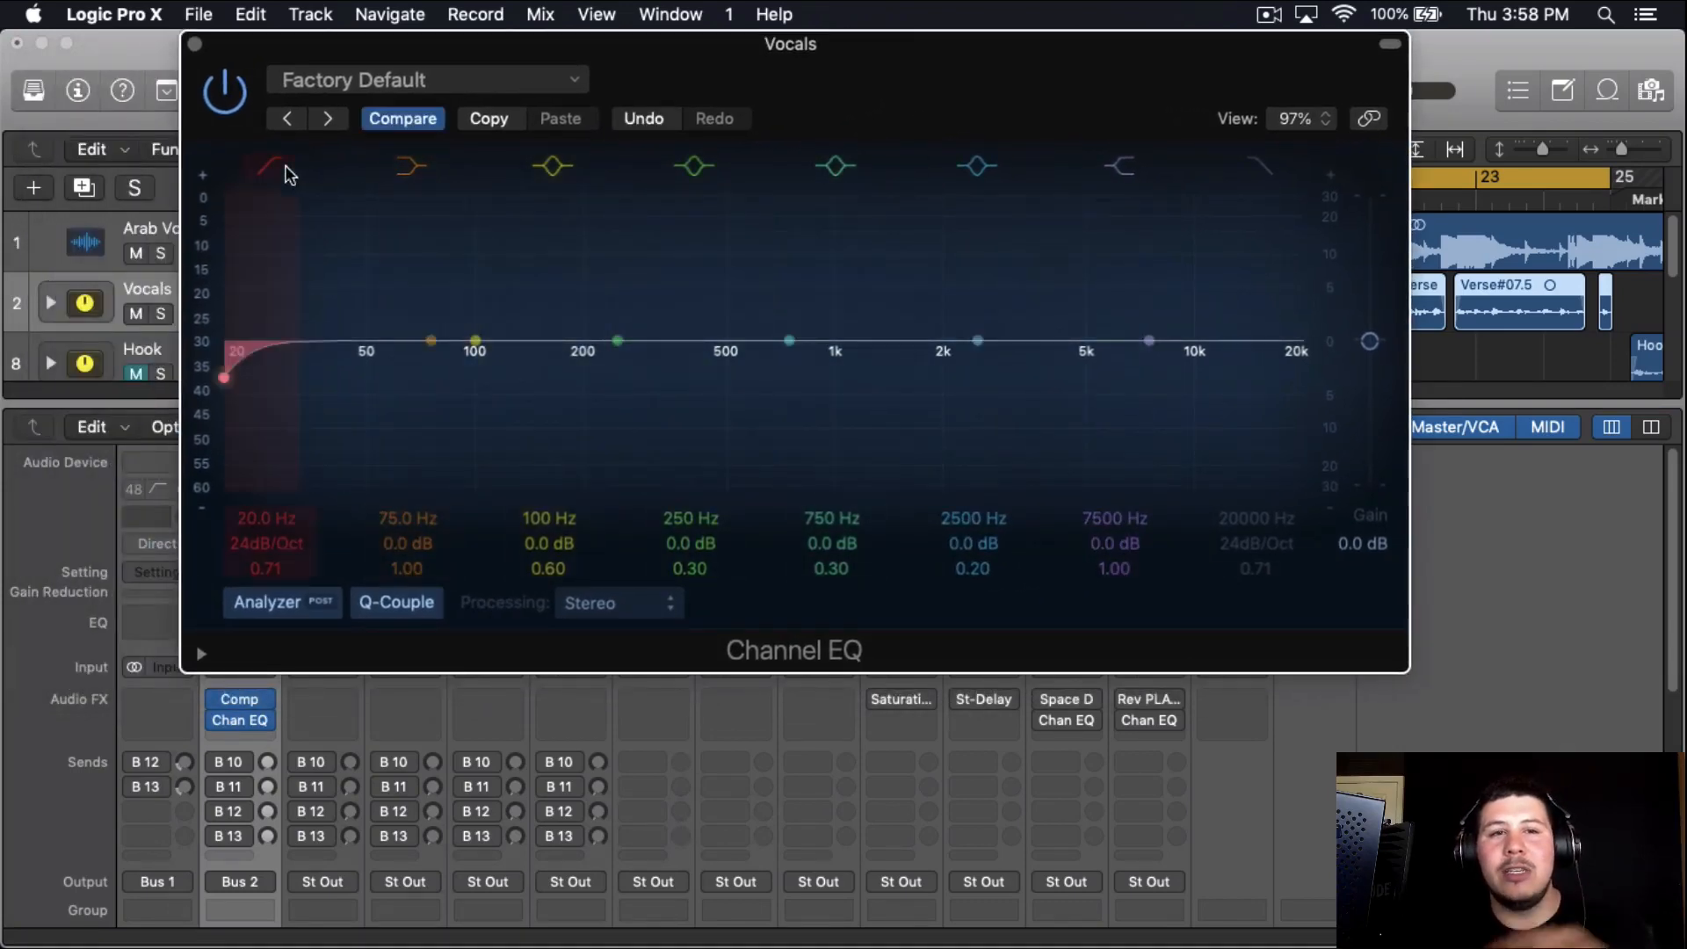
left_click_drag(195, 470, 211, 407)
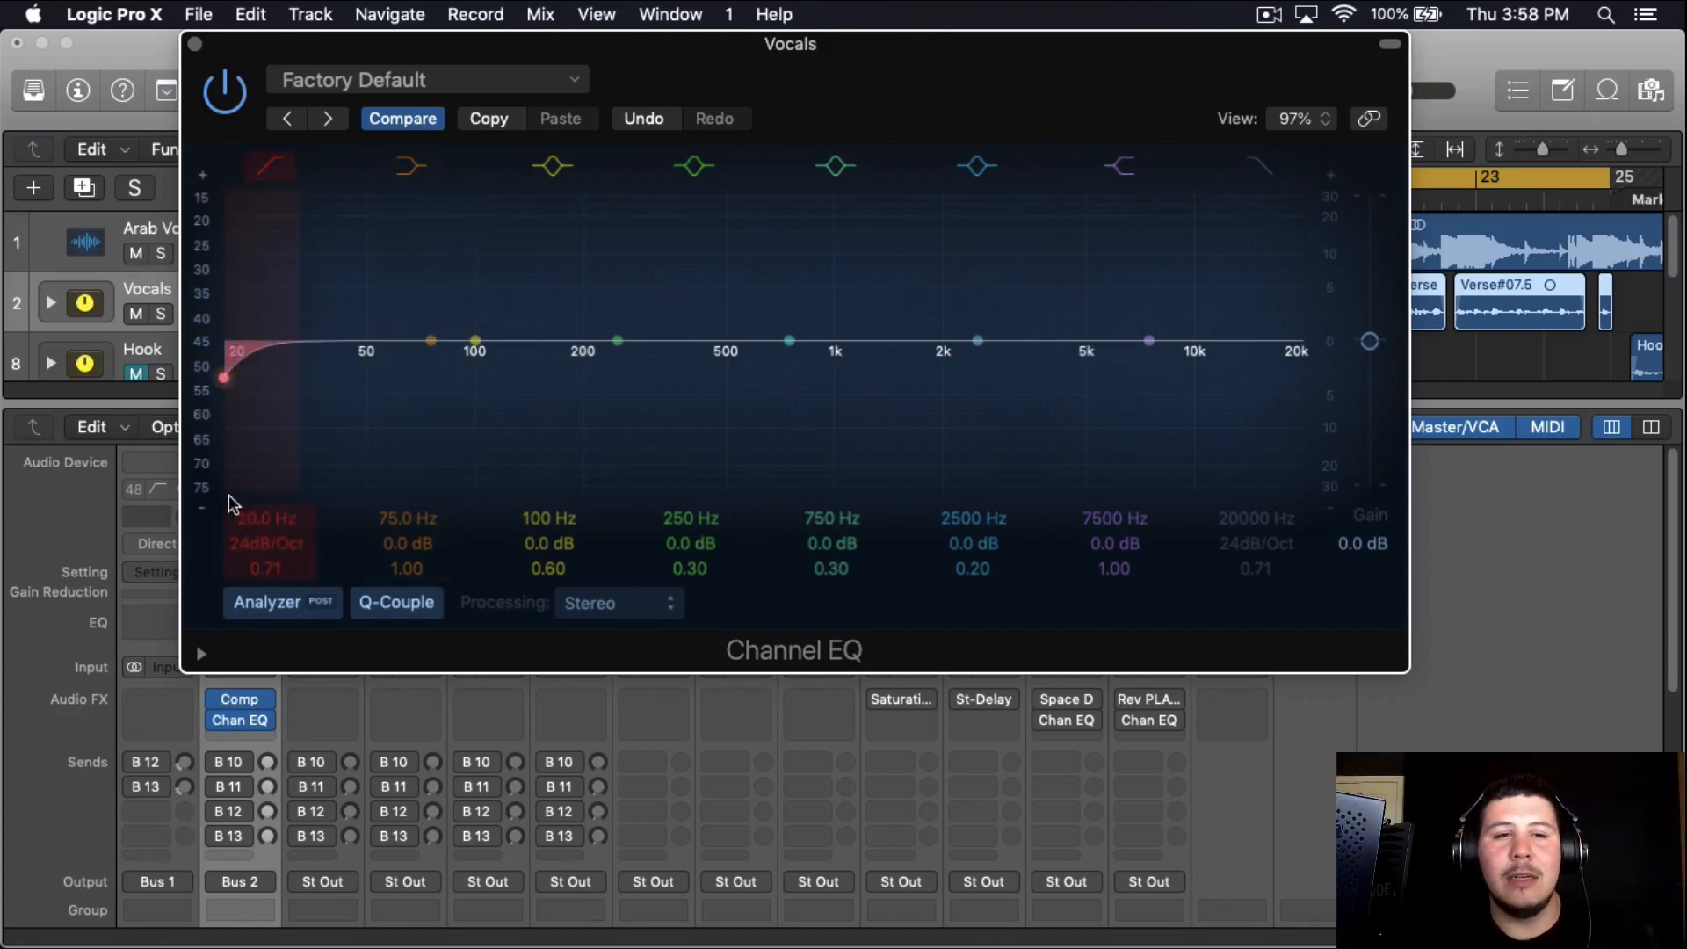
Set the Channel EQ's low cut to 146 Hz with a 12 dB/Oct slope during playback
key("space")
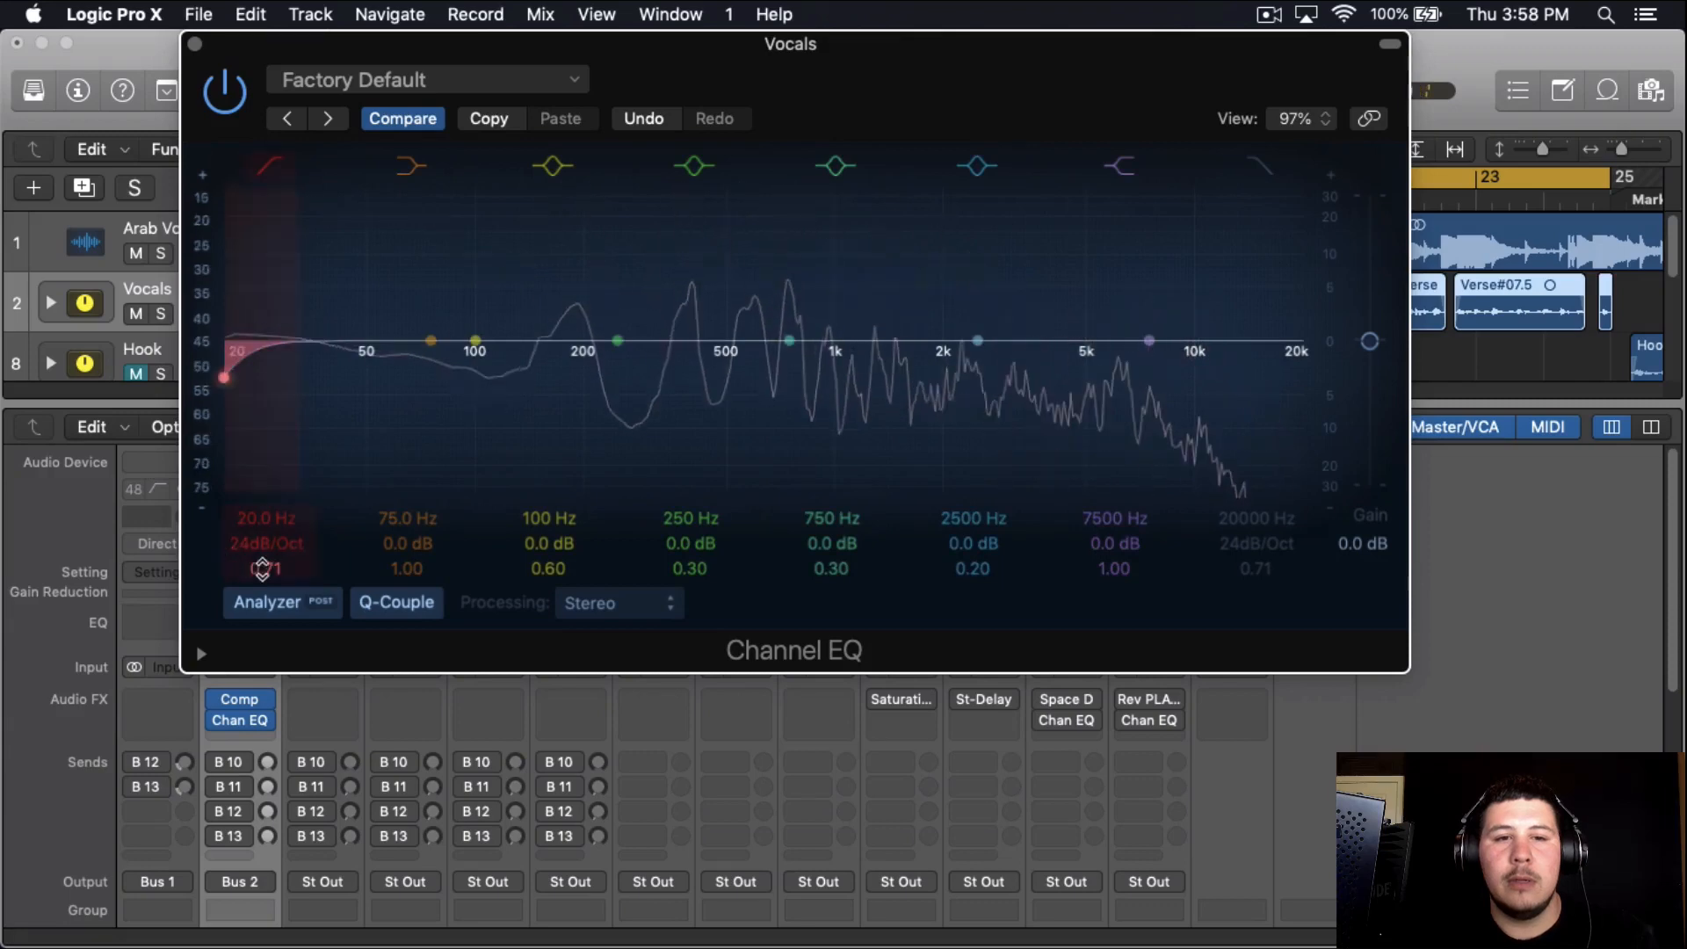
left_click_drag(274, 538, 266, 448)
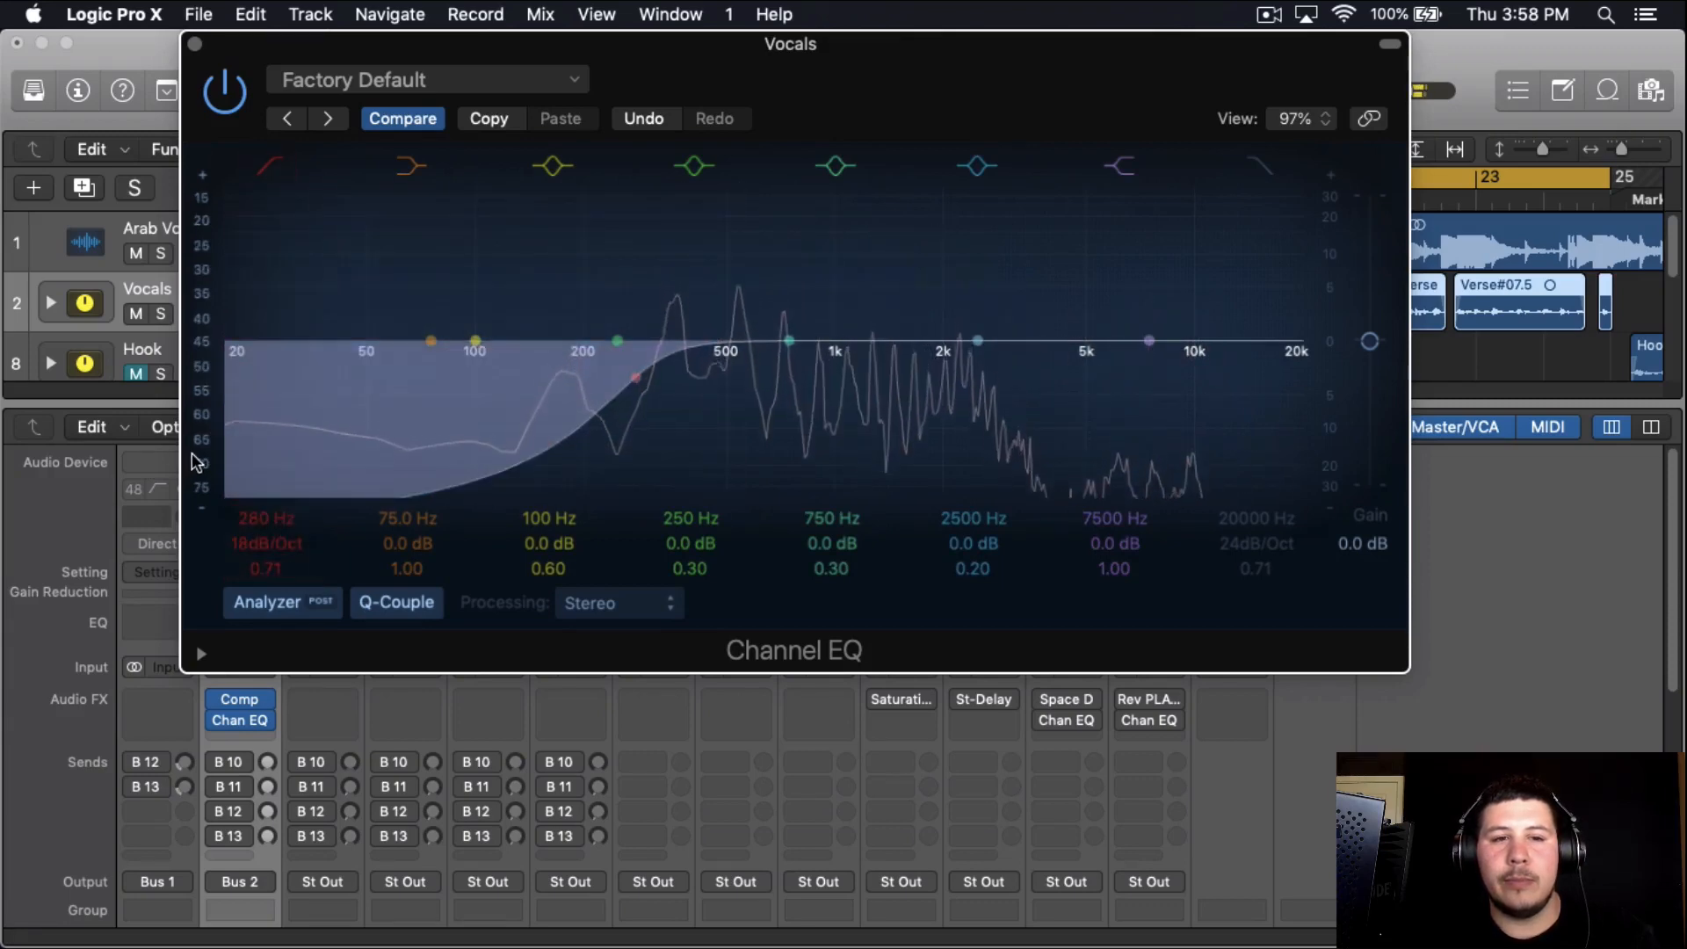
left_click_drag(258, 545, 264, 534)
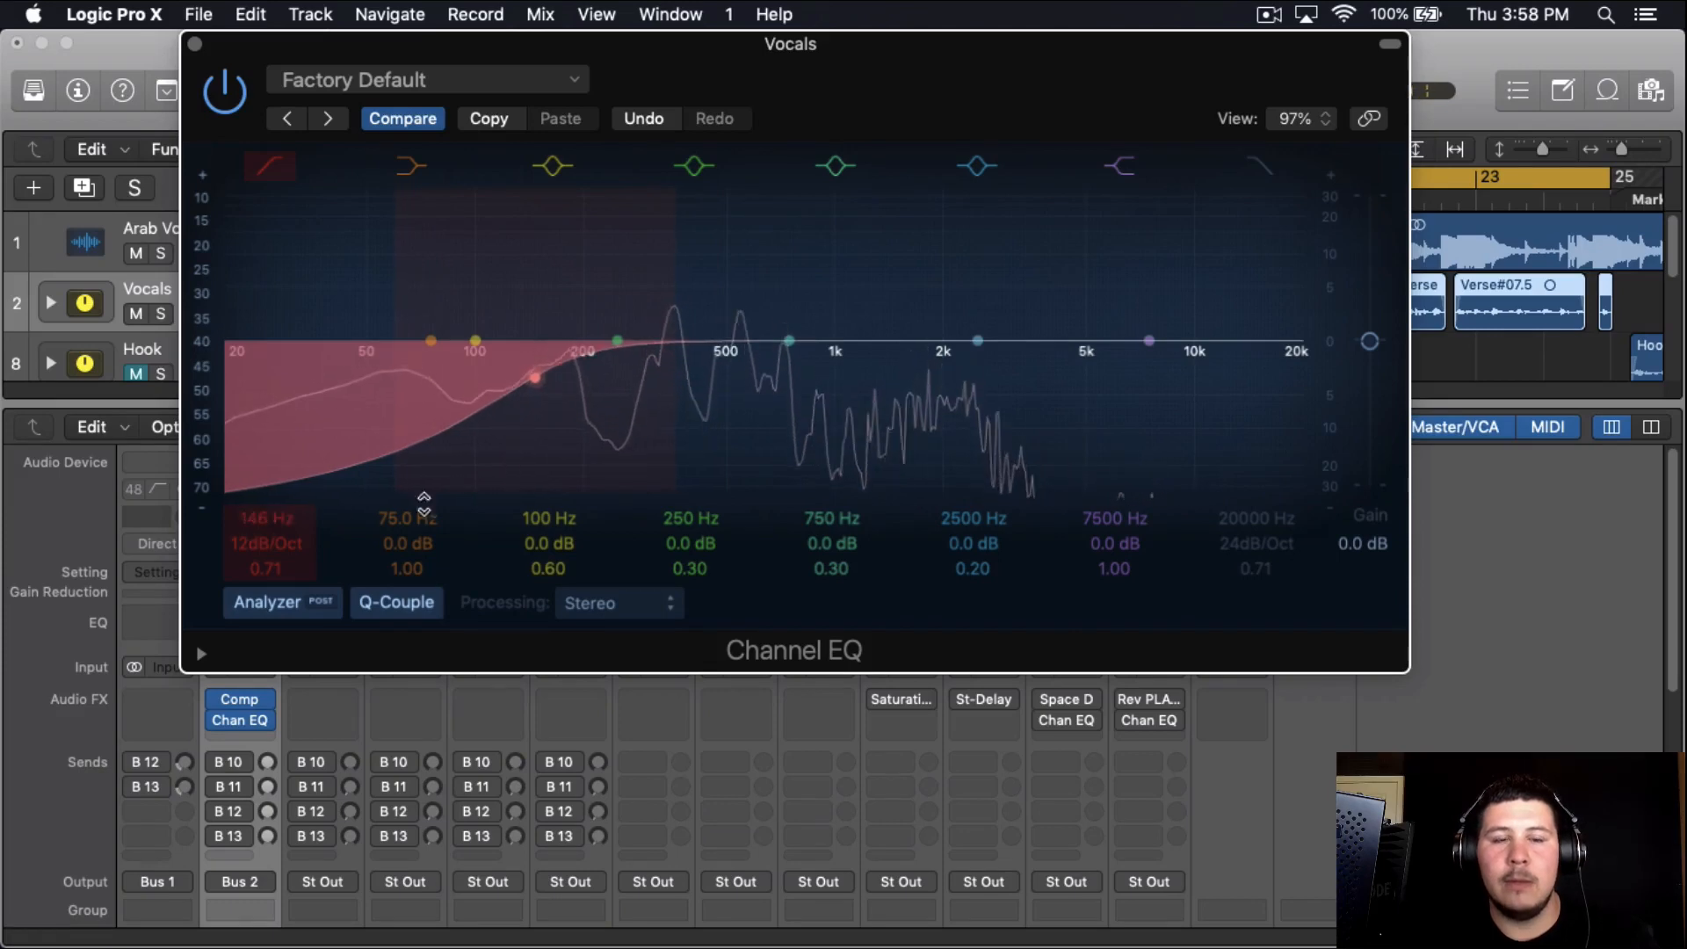
Cut the vocals 1.5 dB at 385 Hz with Q 0.79, boost the high shelf 4 dB at 6000 Hz, and close the Channel EQ
mouse_move(829, 569)
left_mouse_down()
mouse_move(824, 510)
mouse_move(818, 547)
left_mouse_up()
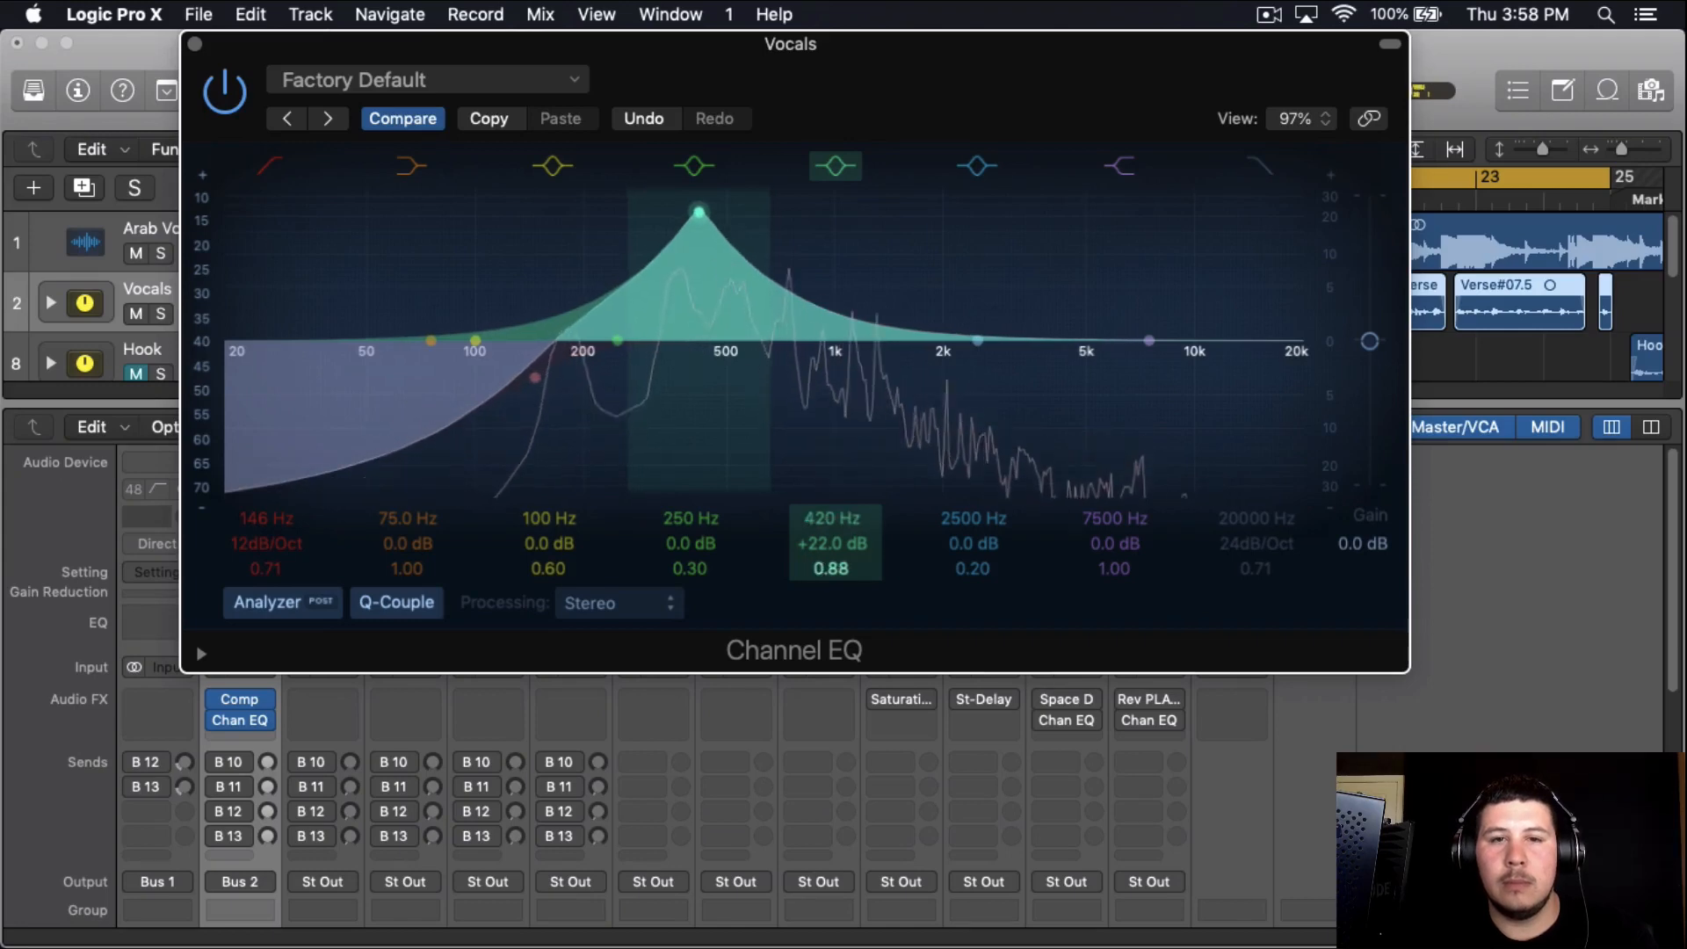
left_click_drag(833, 513, 835, 554)
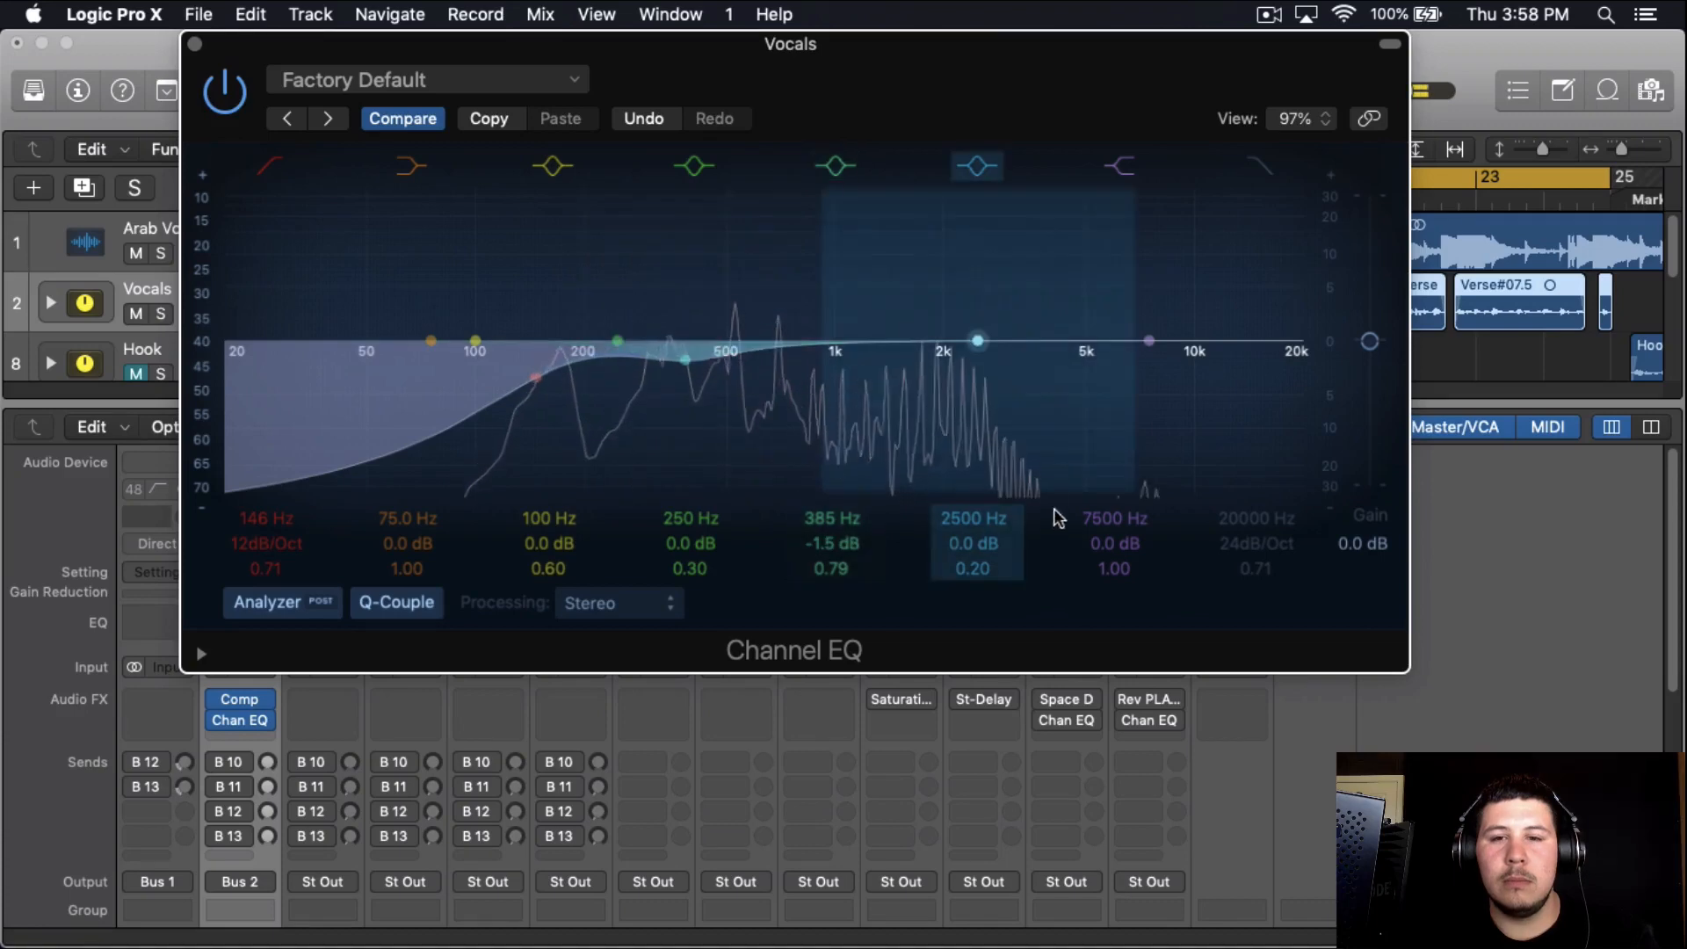
mouse_move(1109, 544)
left_mouse_down()
mouse_move(1105, 515)
mouse_move(1106, 559)
mouse_move(1113, 531)
left_mouse_up()
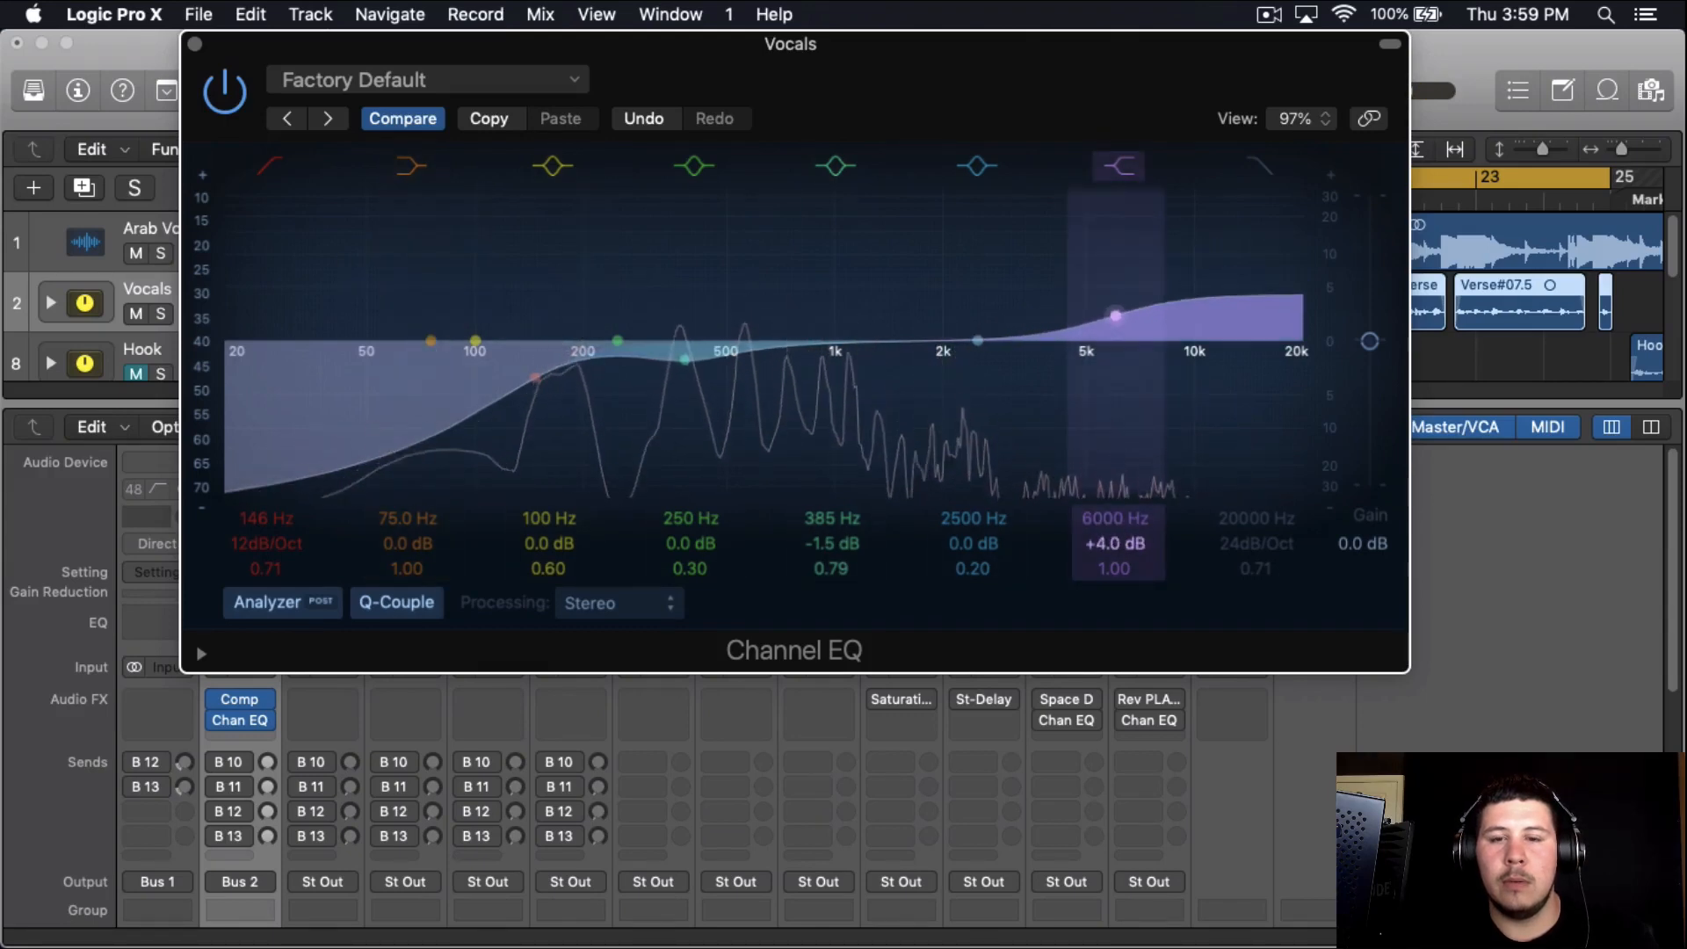
left_click(215, 88)
left_click(215, 88)
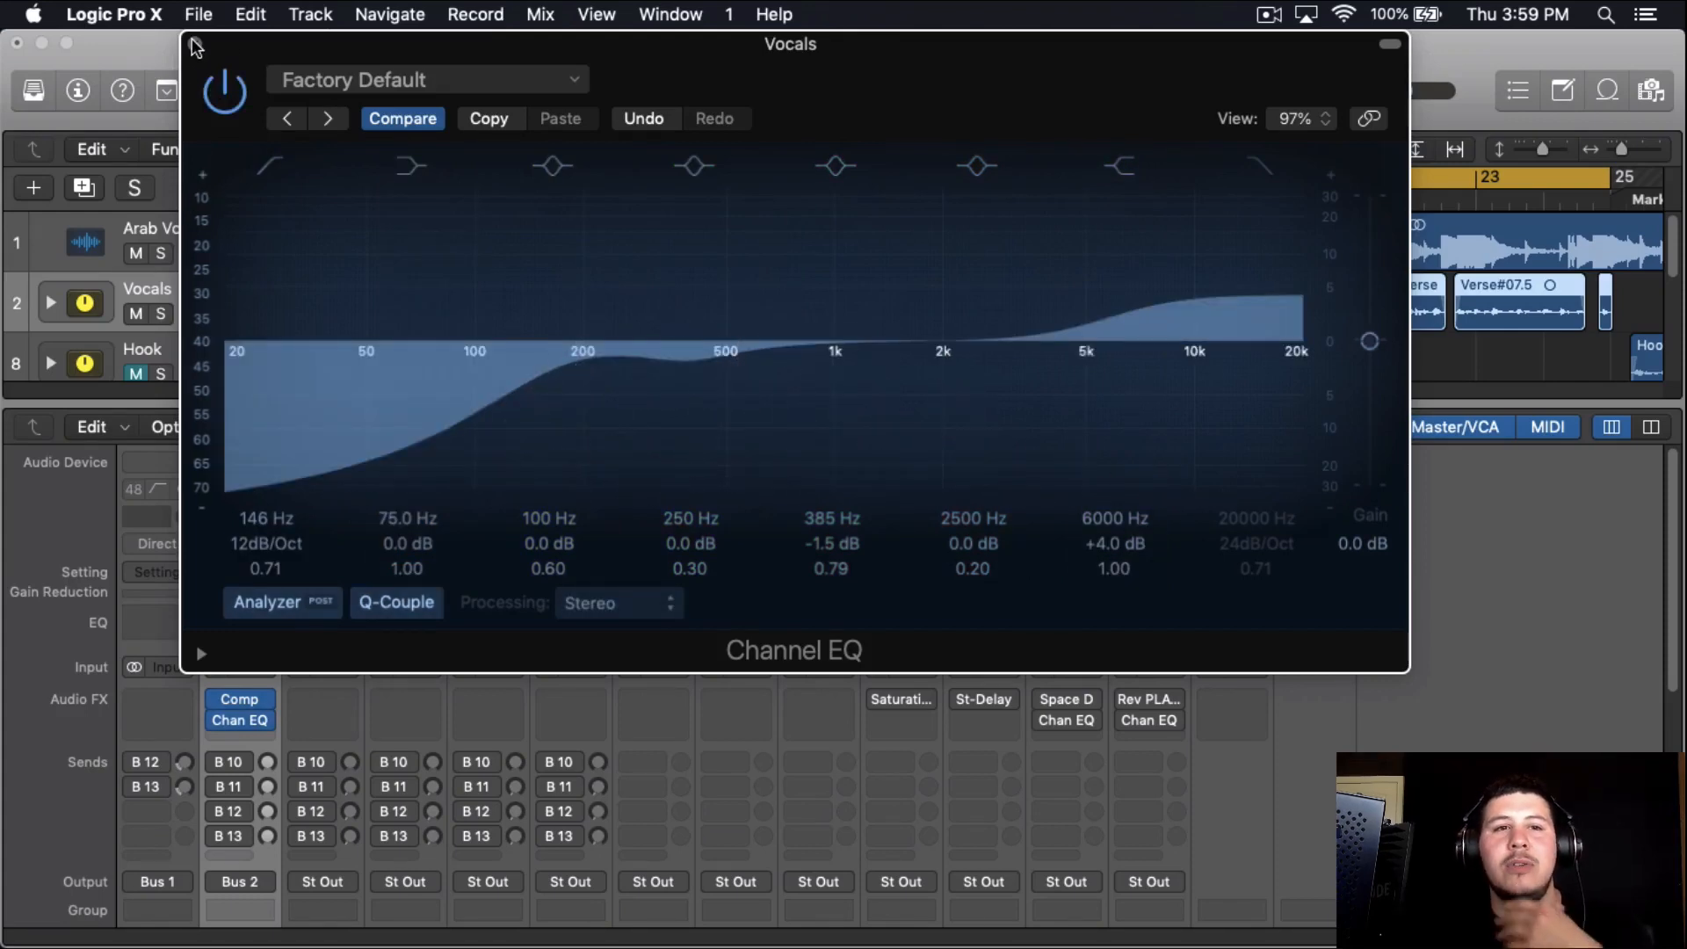
left_click(195, 44)
Insert a Vintage Tube EQ below the Channel EQ on the Vocals channel
scroll(226, 702, "down", 1)
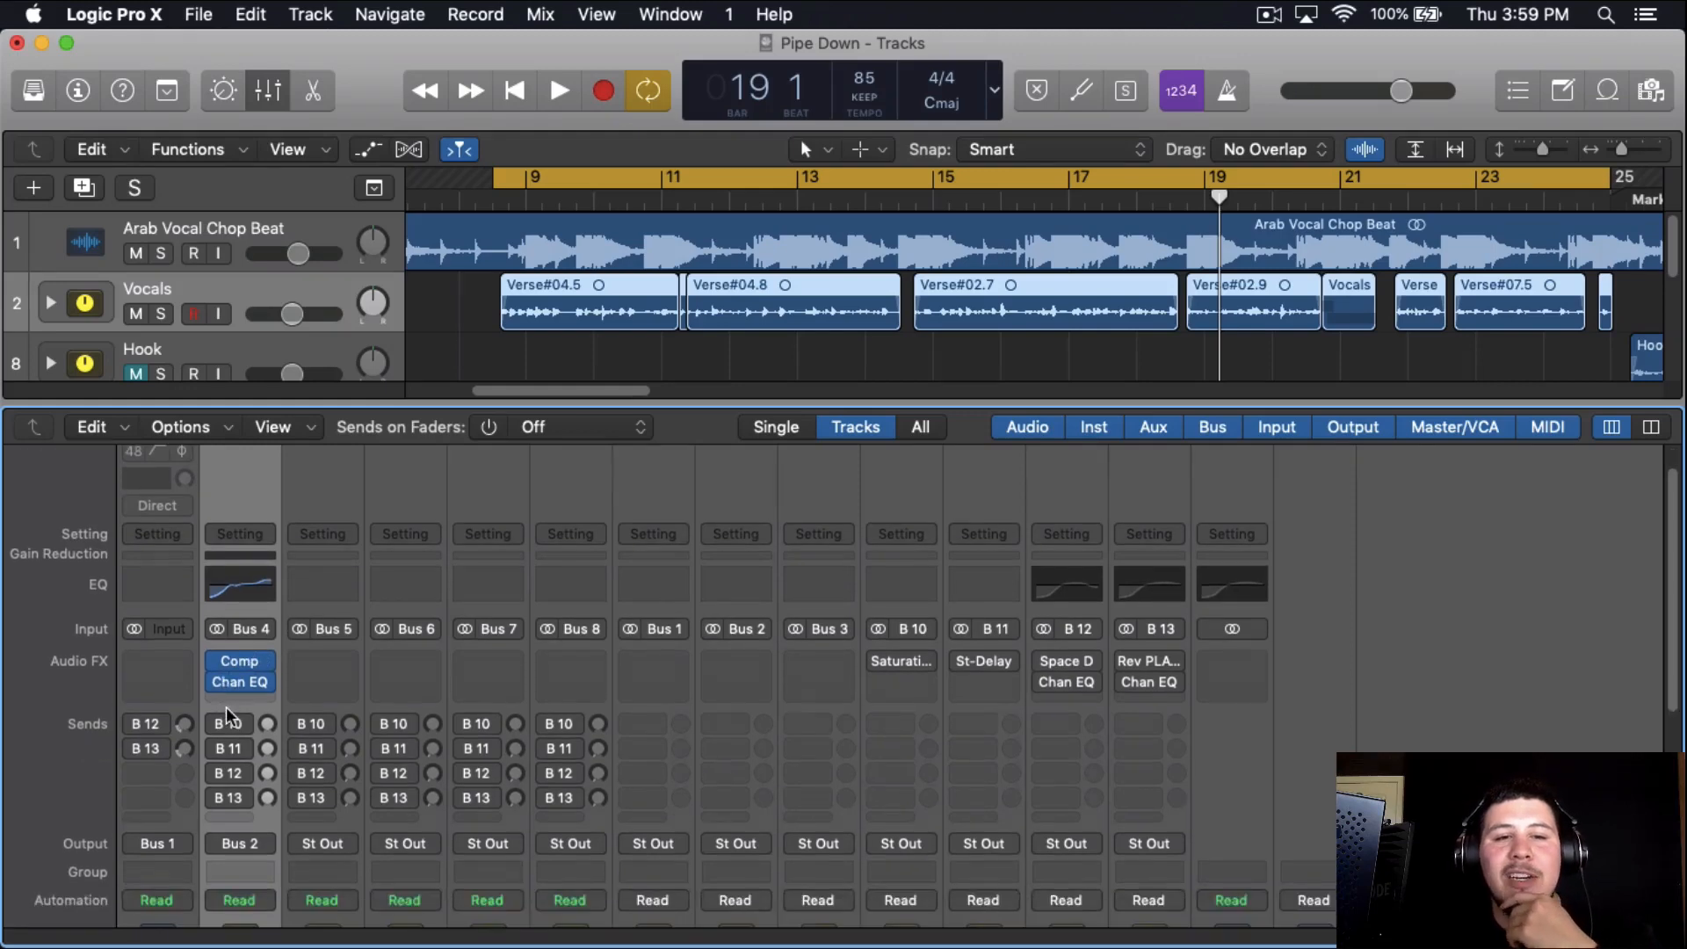
left_click(235, 701)
mouse_move(299, 715)
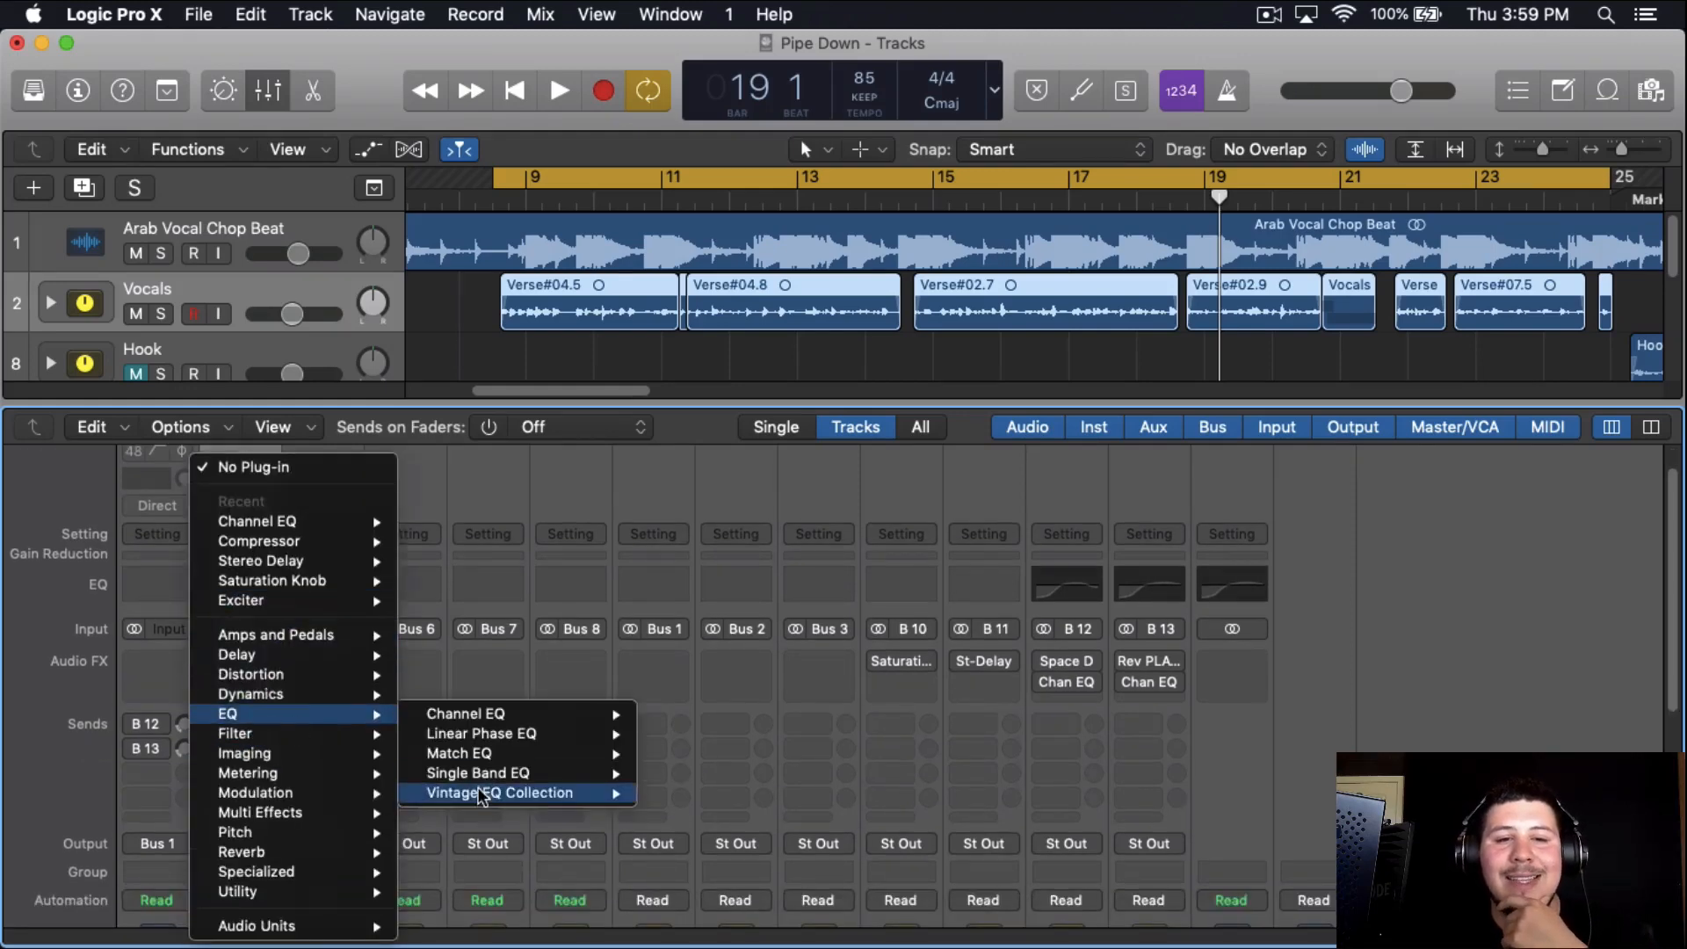
mouse_move(485, 793)
mouse_move(790, 830)
left_click(910, 834)
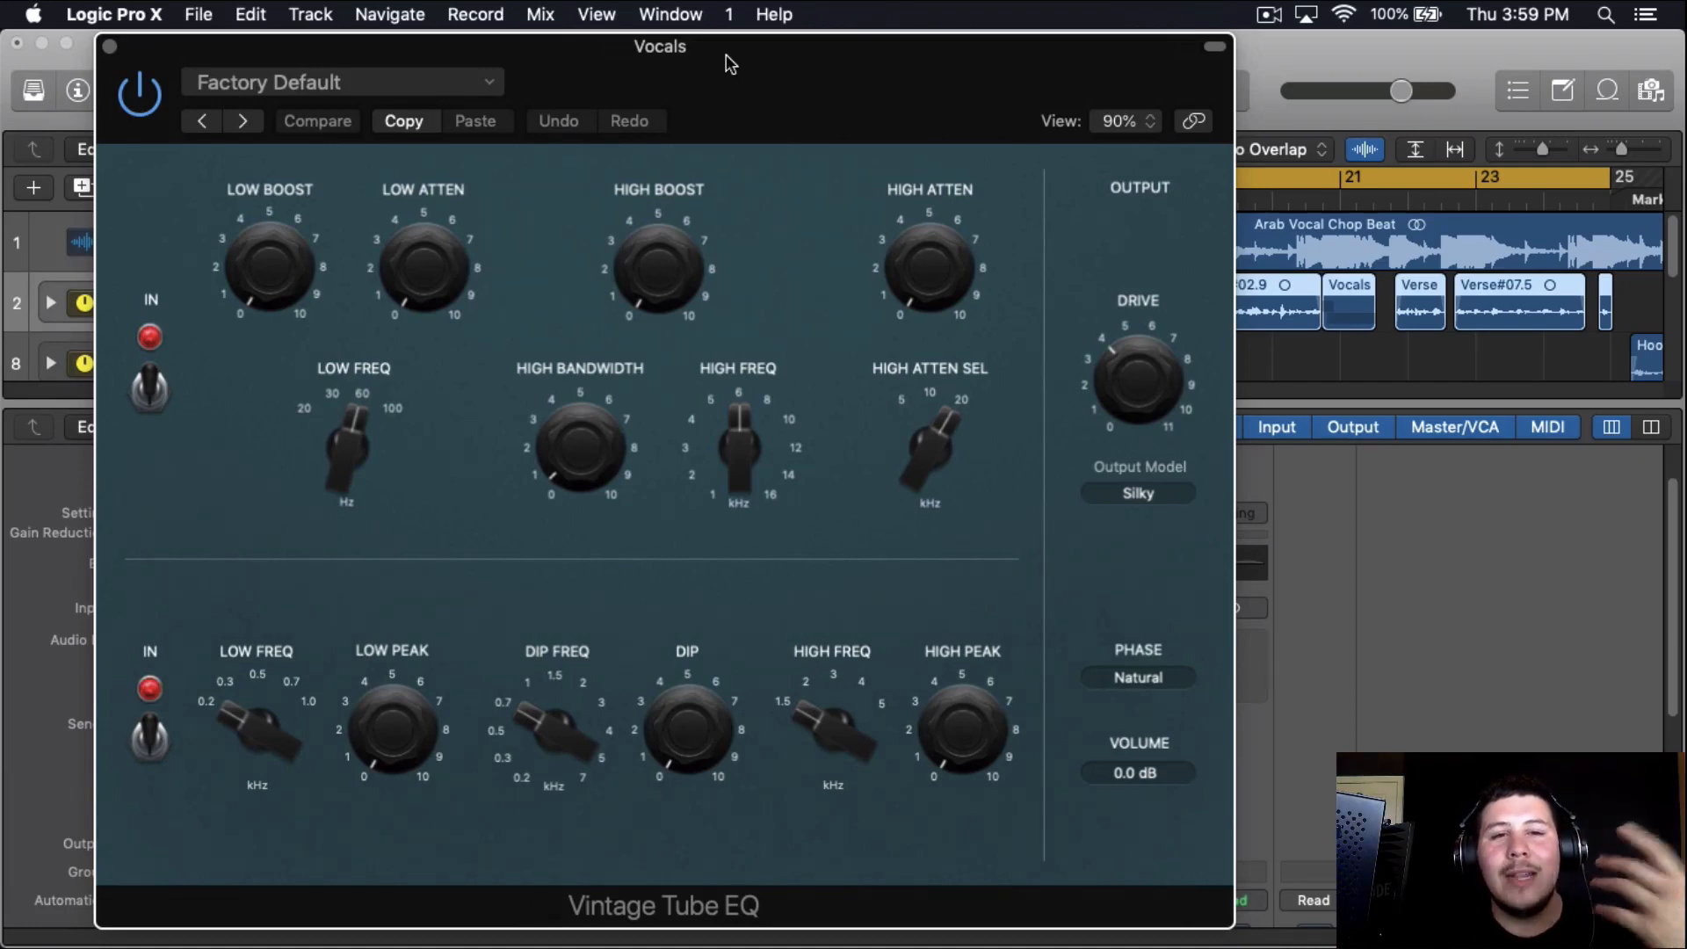
left_click_drag(729, 63, 847, 61)
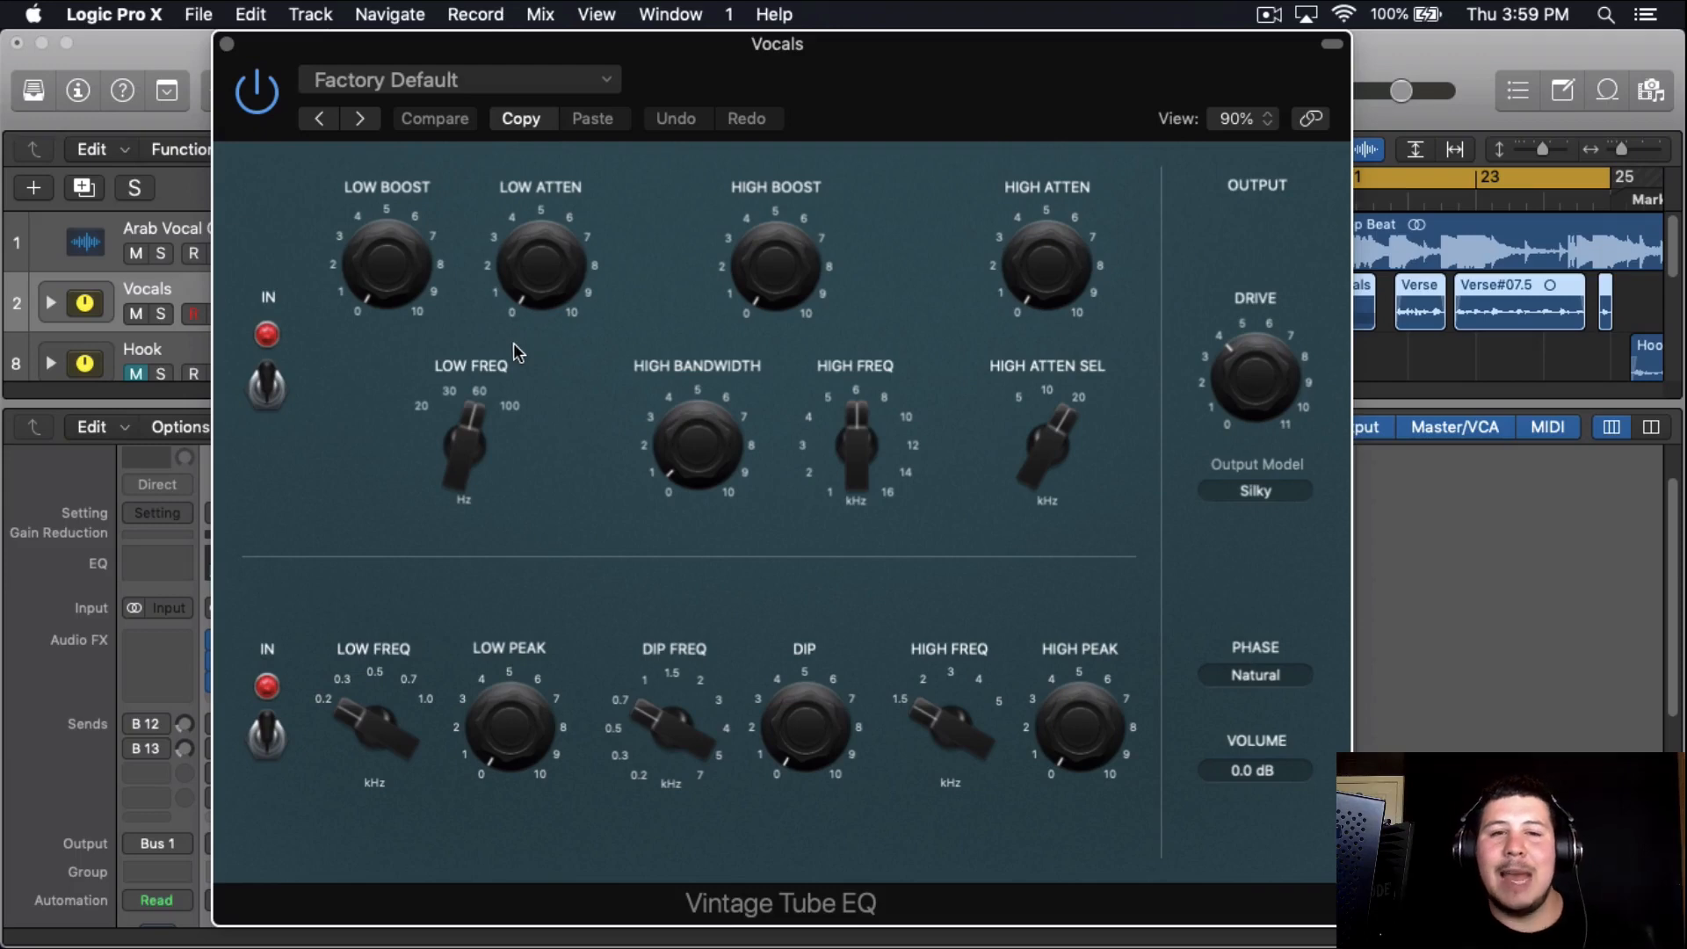
Set the Vintage Tube EQ's low frequency to 100 Hz and its low boost to 4.5
left_click_drag(462, 444, 477, 237)
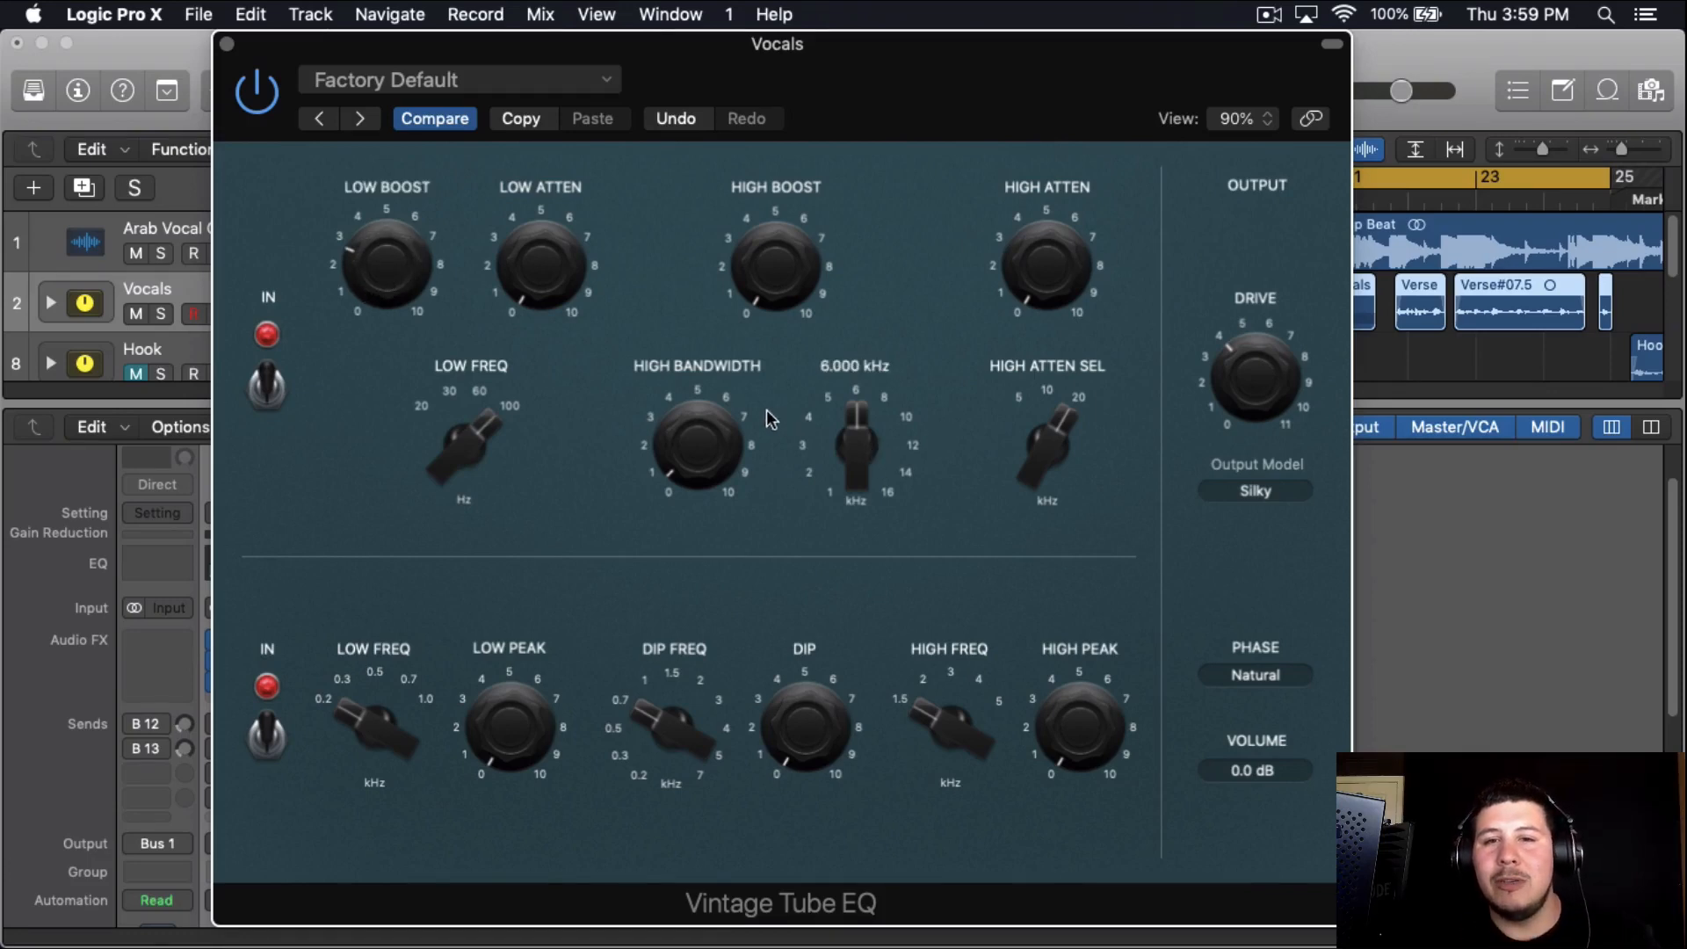
left_click_drag(422, 275, 392, 264)
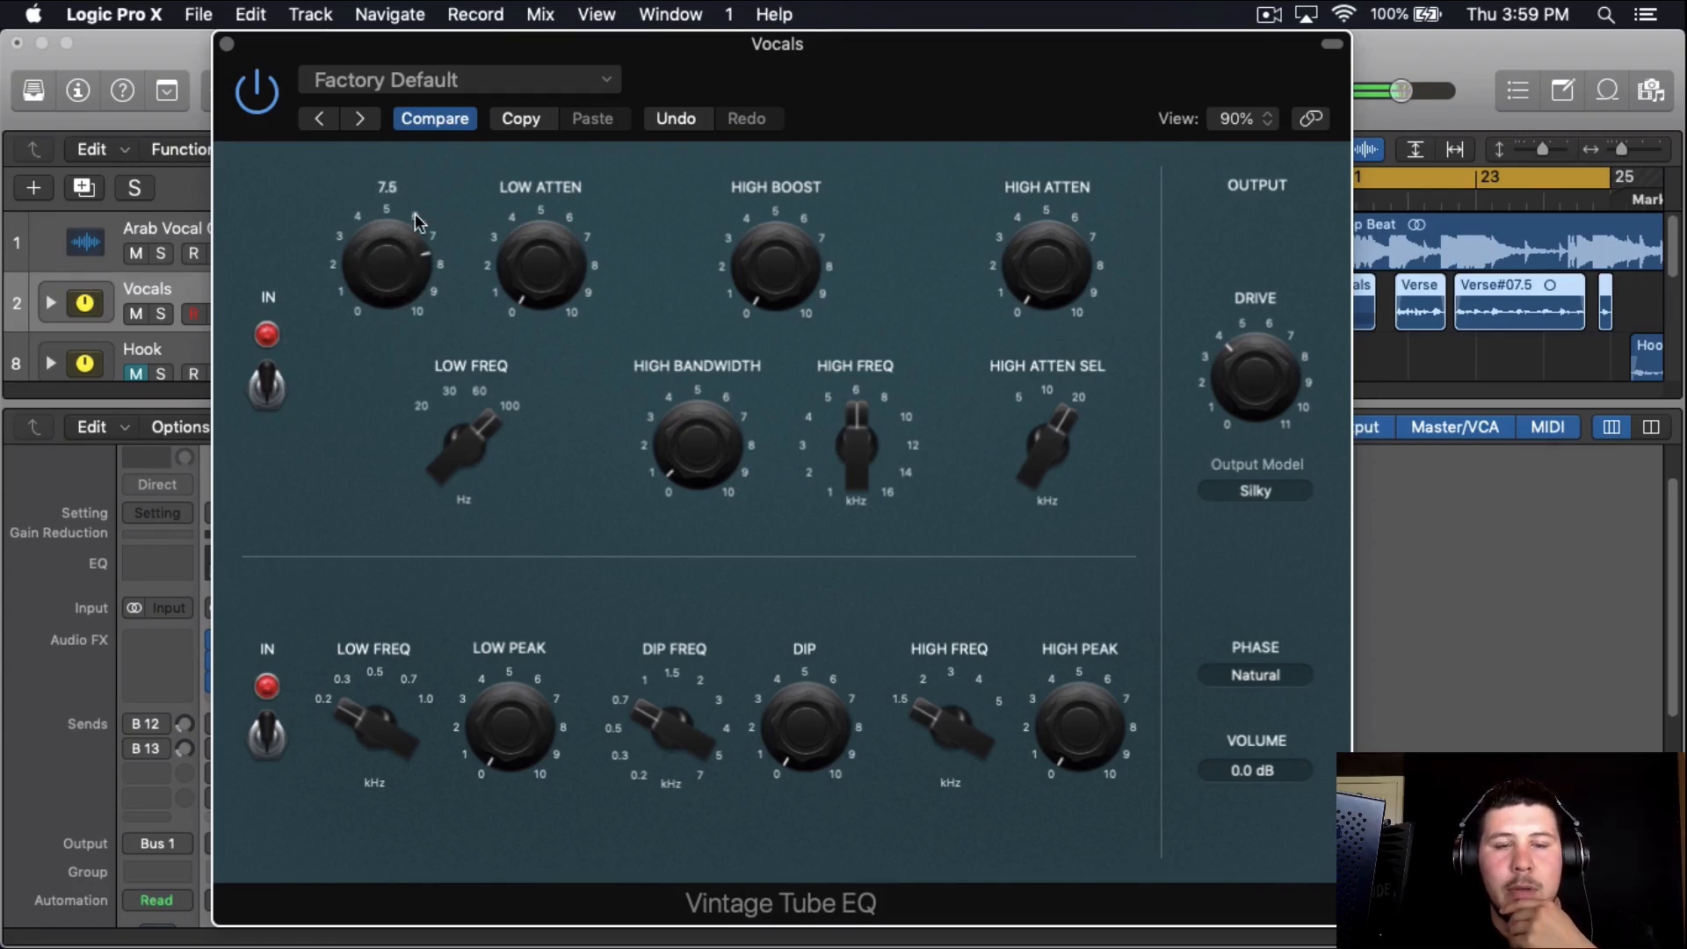
left_click_drag(436, 180, 418, 309)
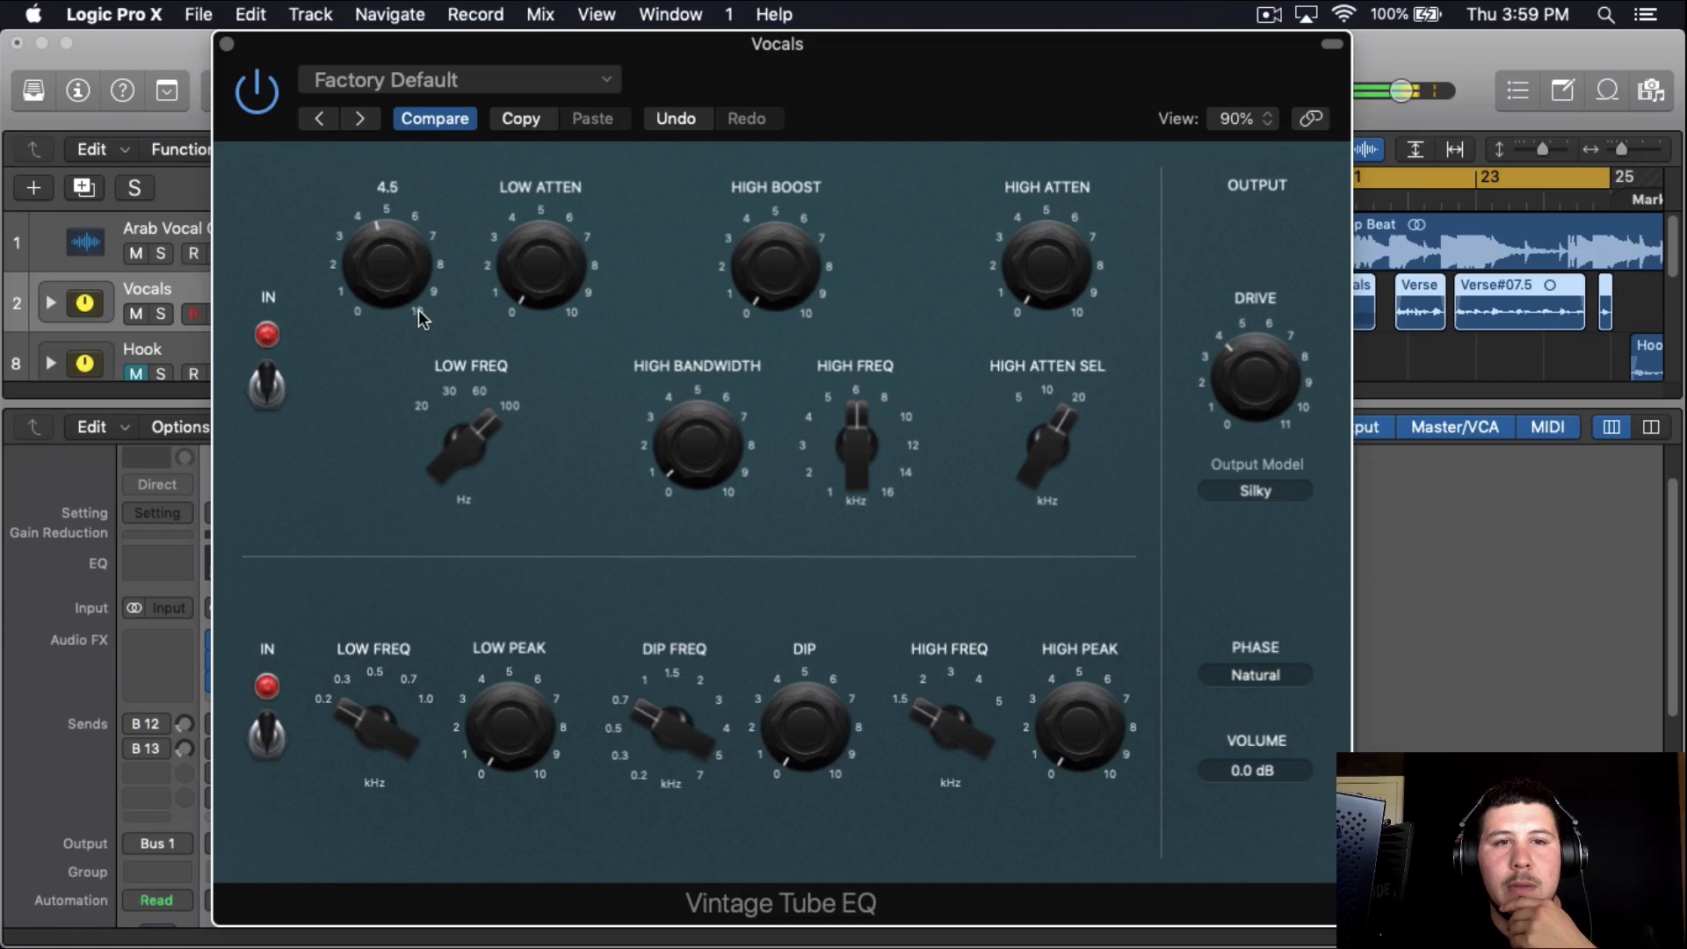
Set the Vintage Tube EQ's high frequency to 12 kHz and high boost to 7.1, and compare the vocals with the EQ bypassed
left_click_drag(861, 469, 1039, 50)
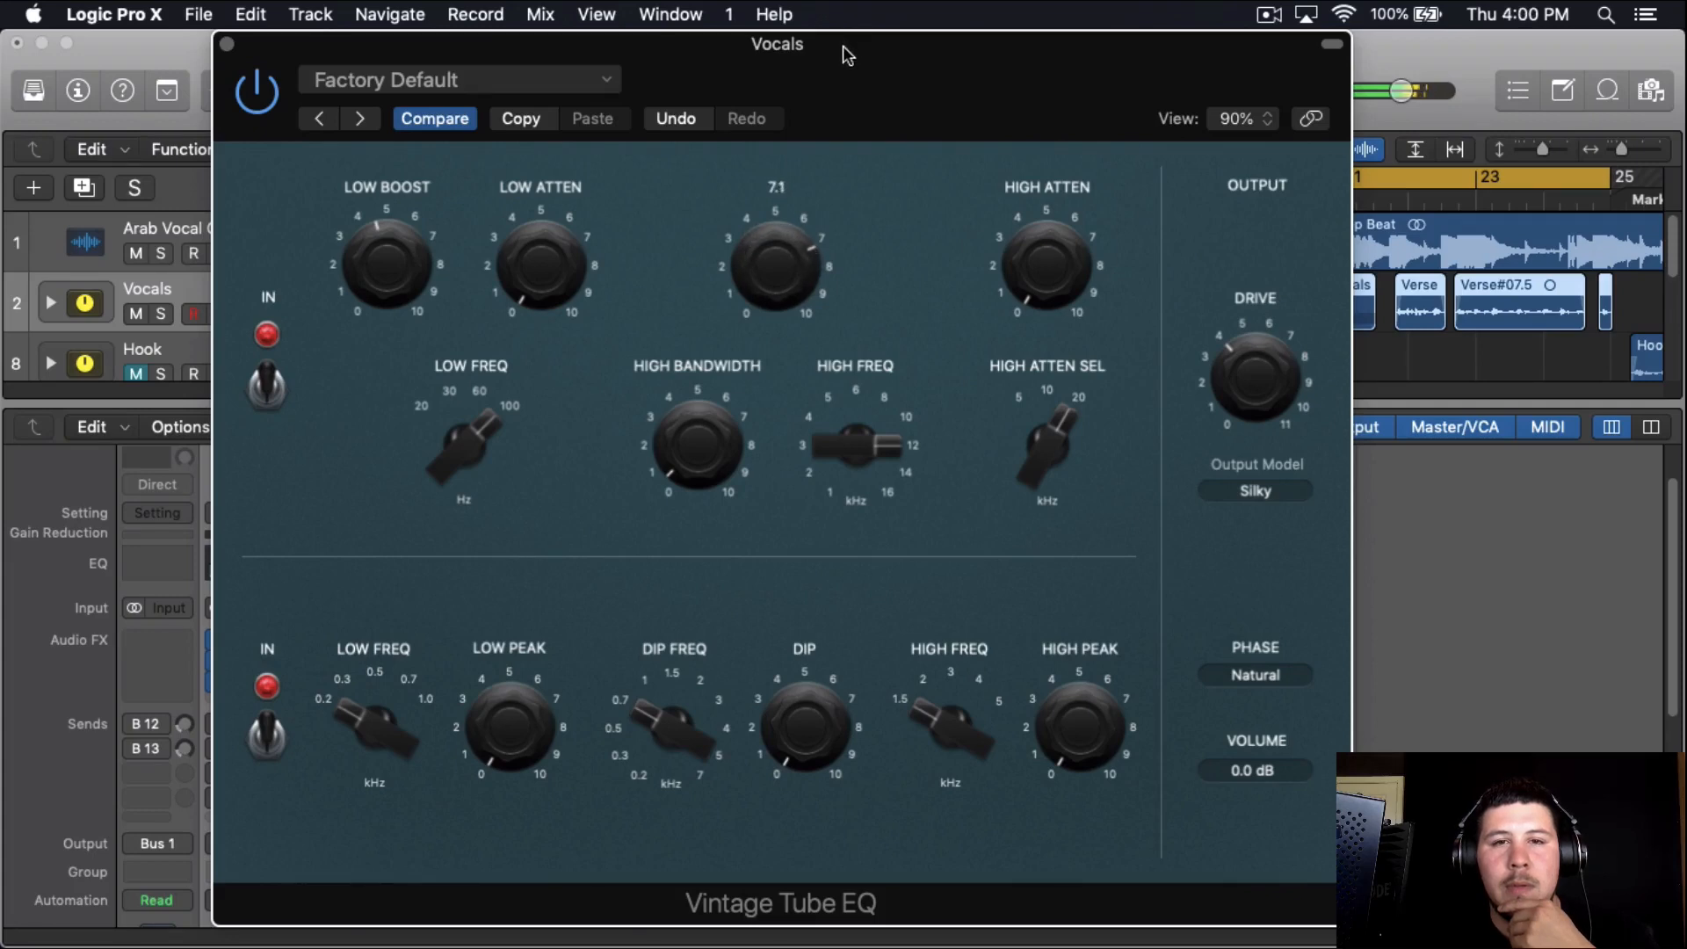
left_click(264, 94)
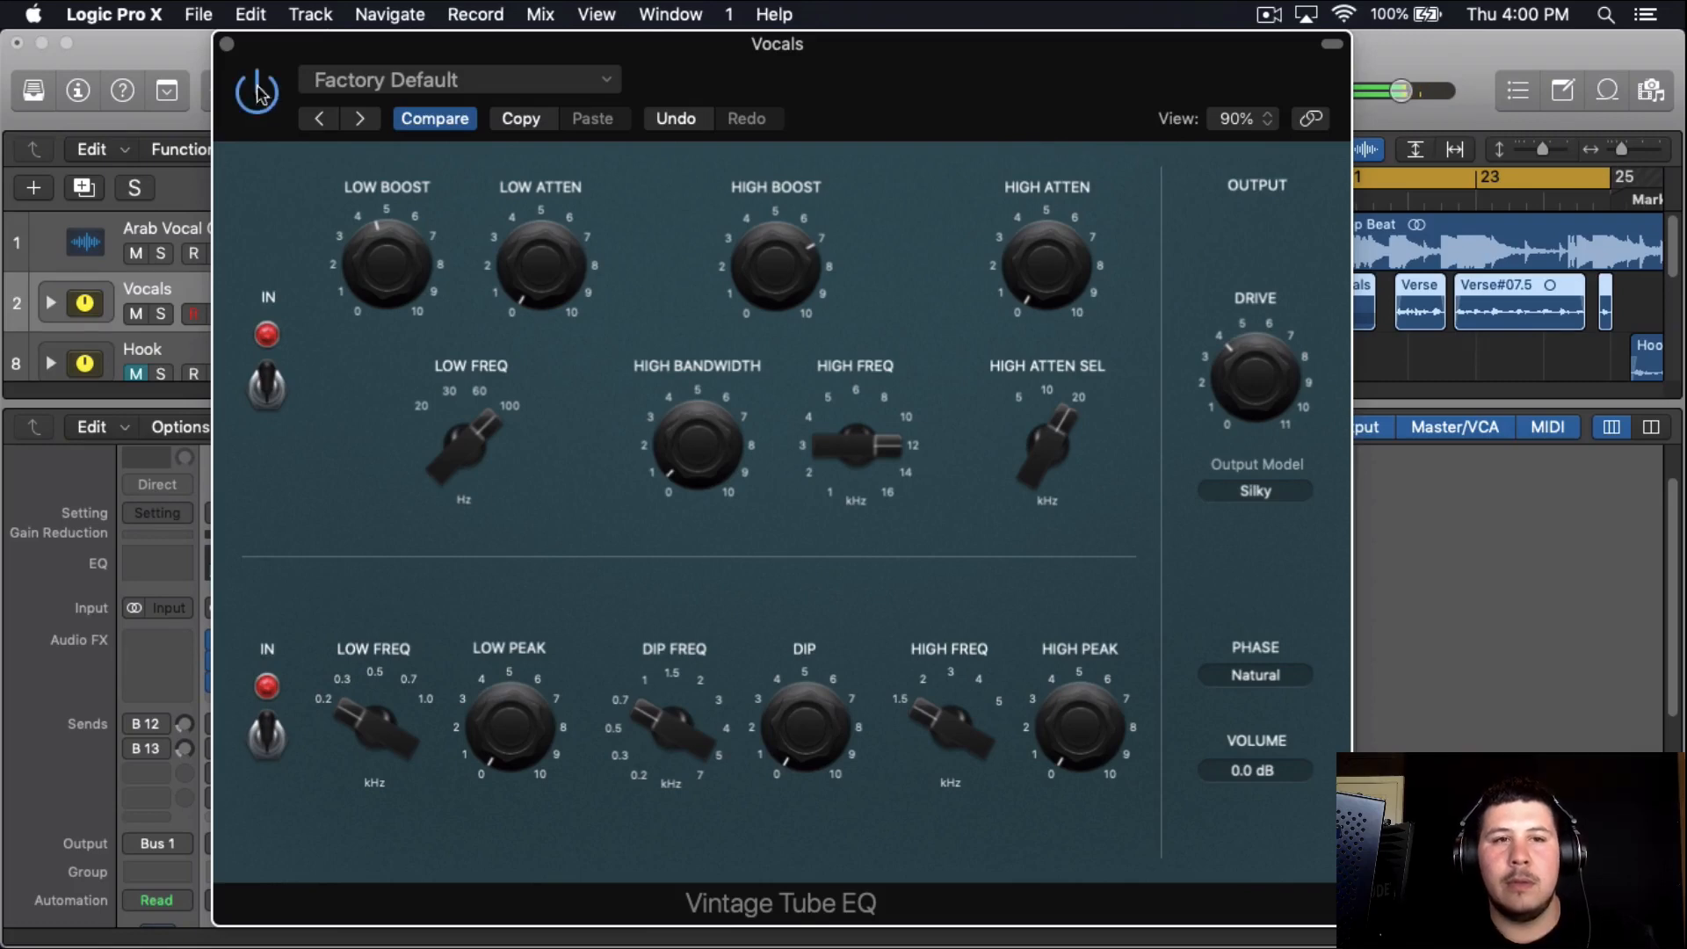
mouse_move(369, 274)
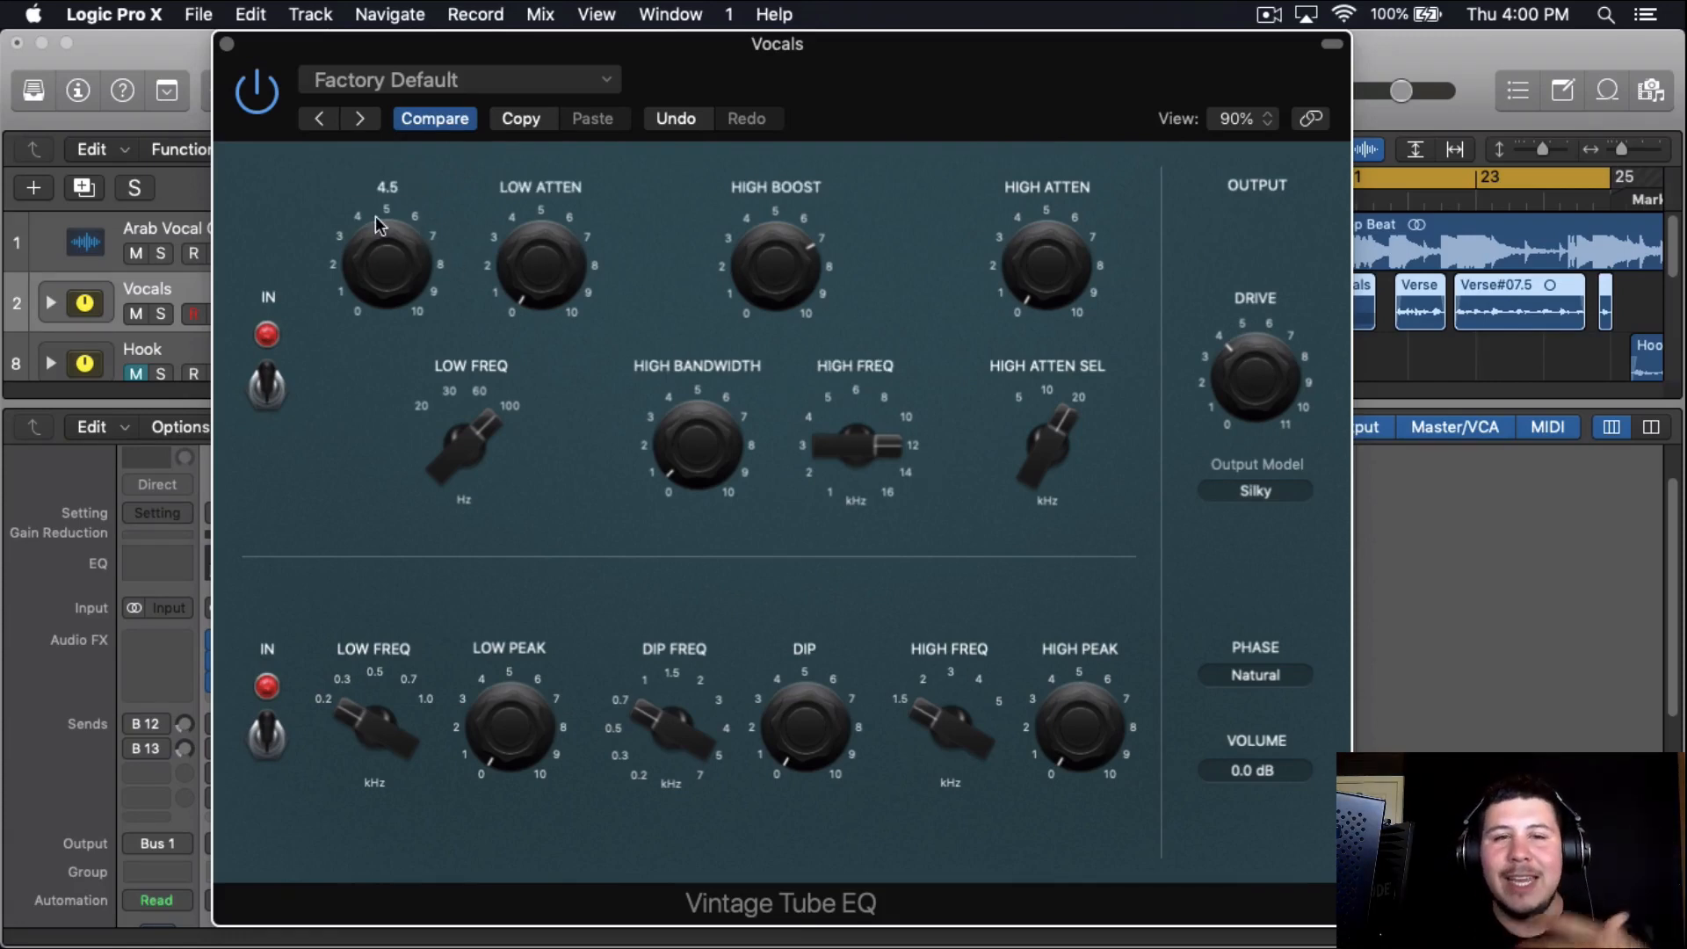
Close the Vintage Tube EQ and insert a Vintage Graphic EQ below it on the Vocals channel
left_click(227, 44)
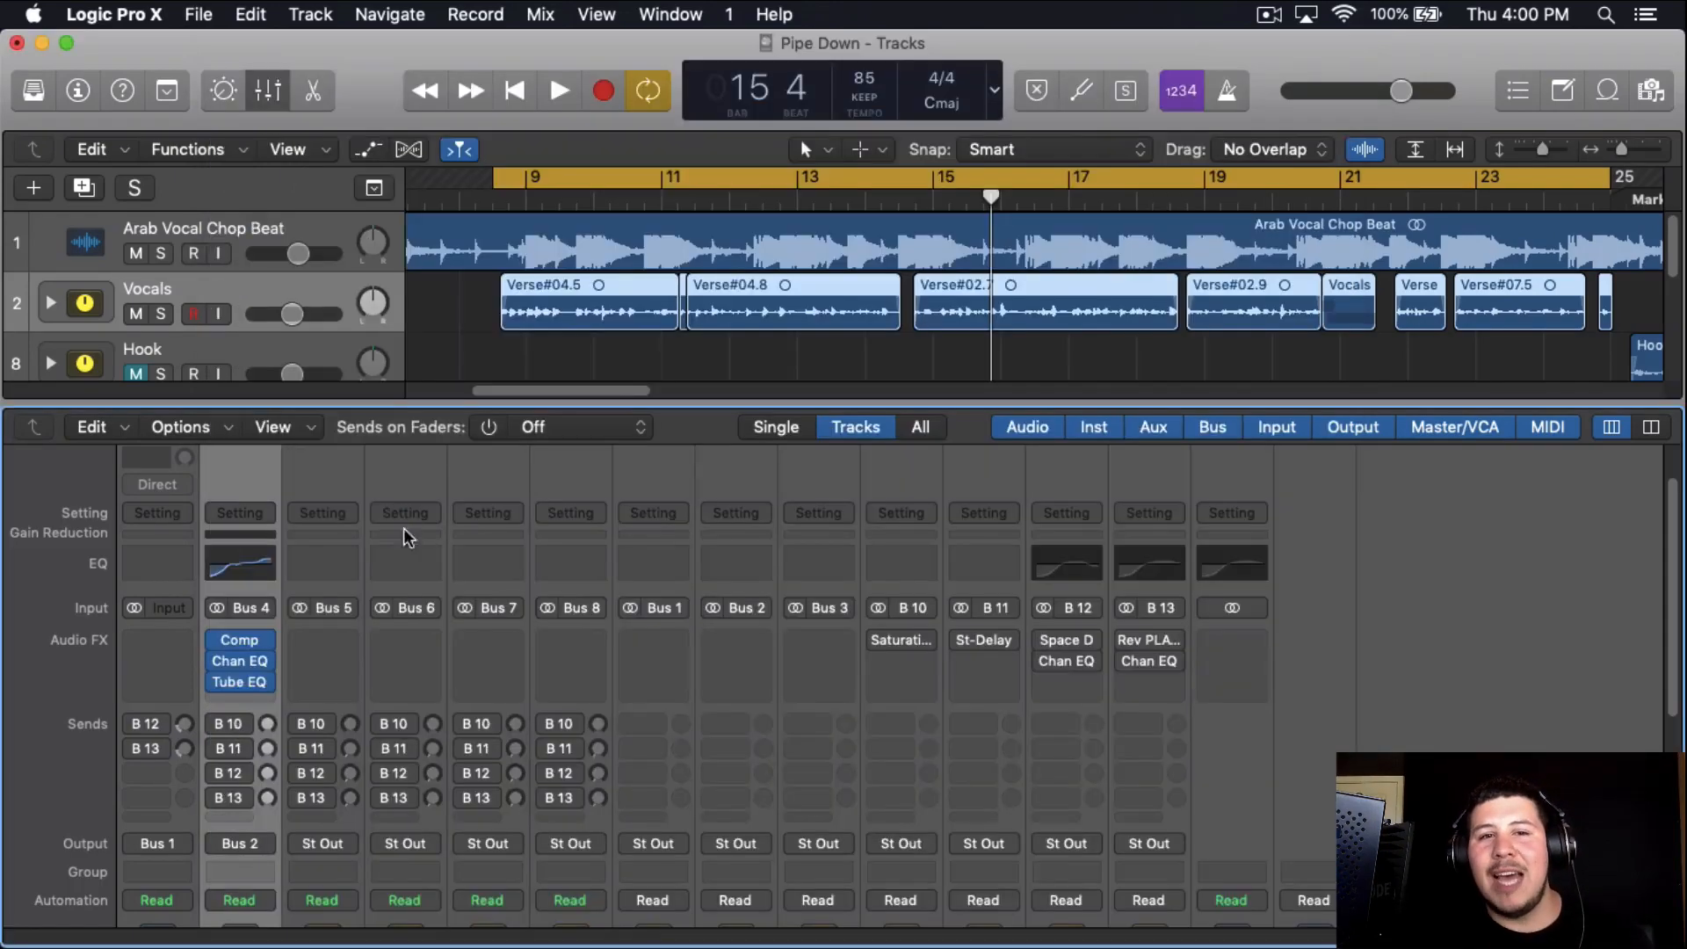
left_click(244, 703)
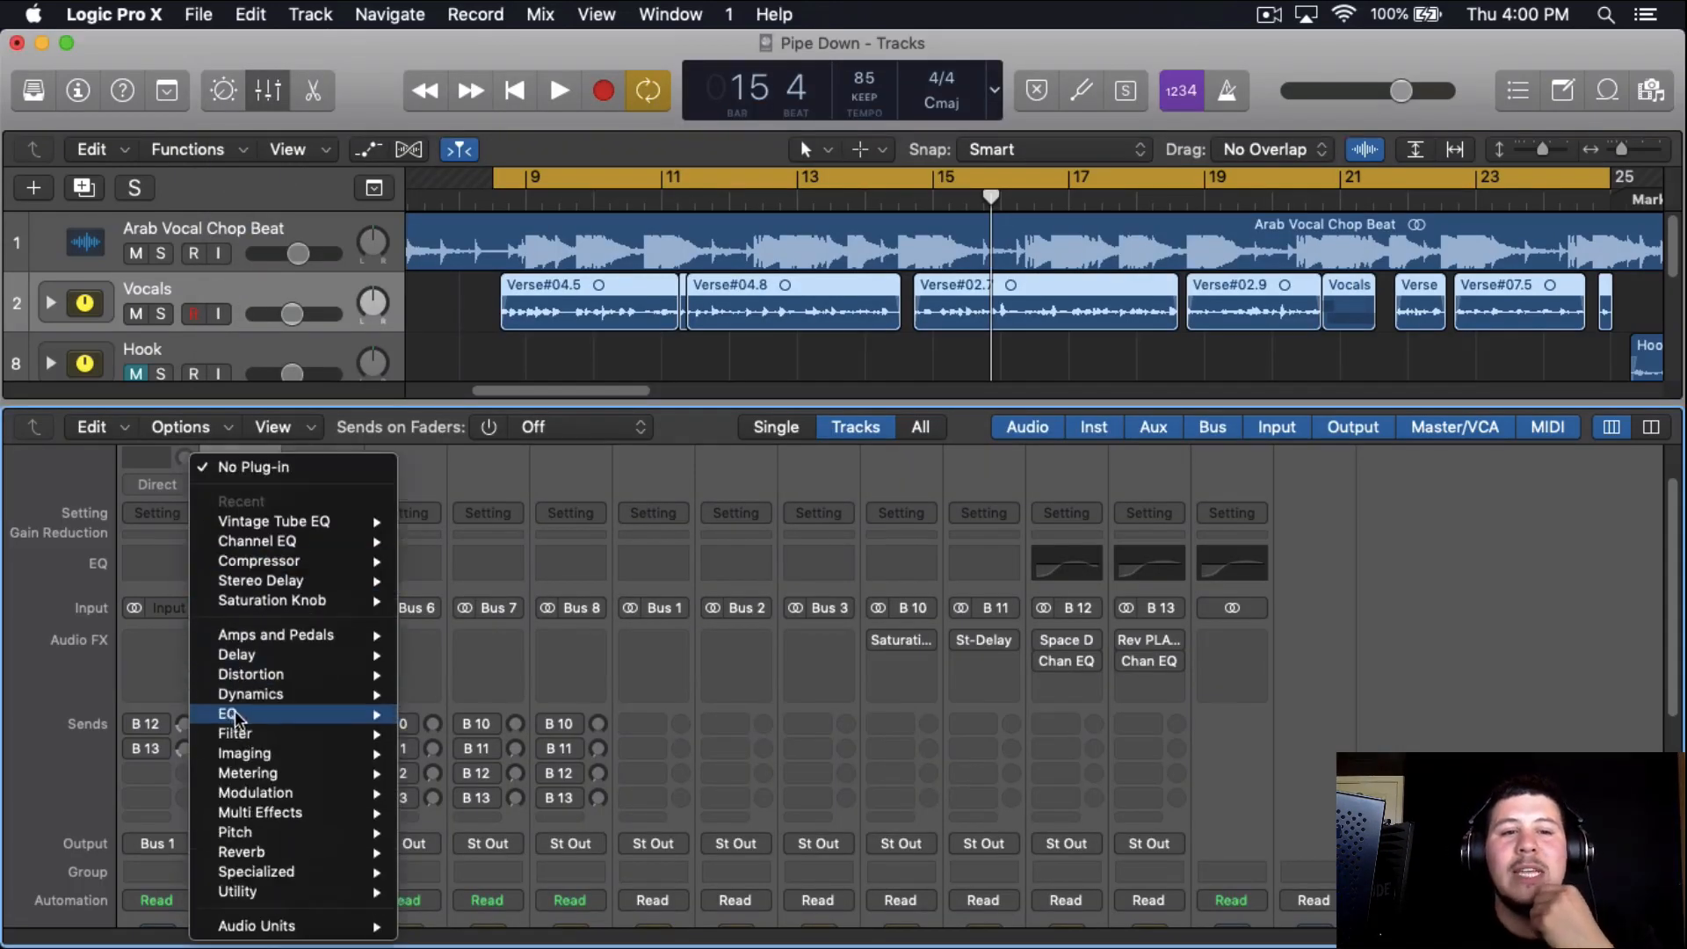
mouse_move(307, 716)
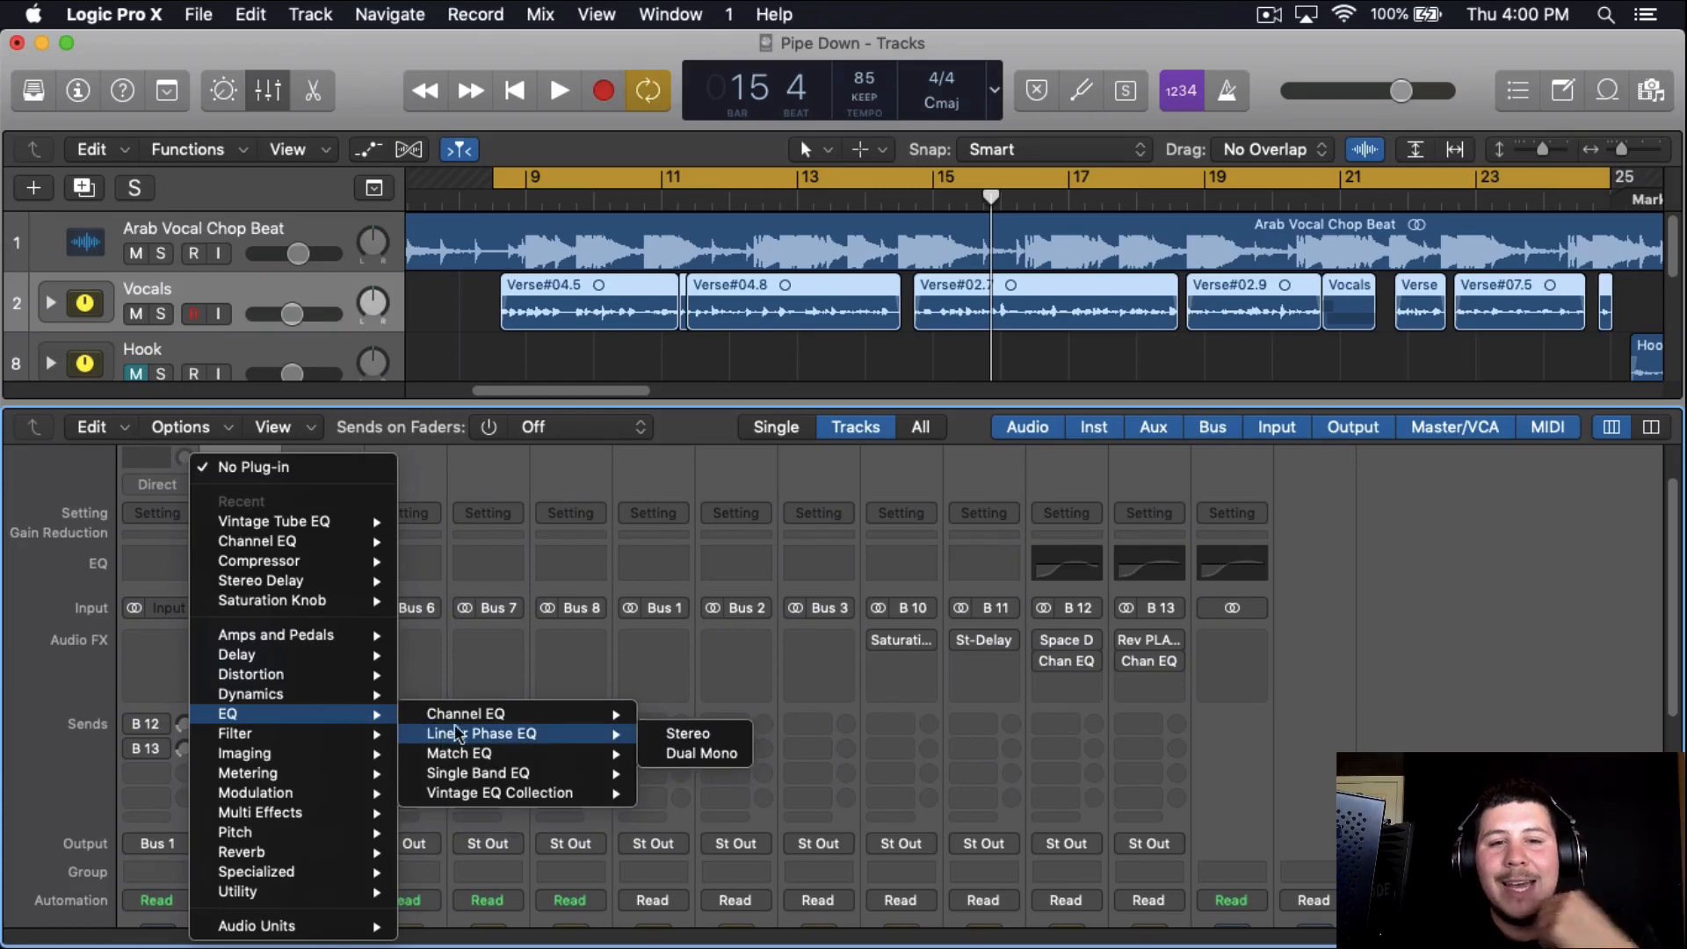
left_click(975, 823)
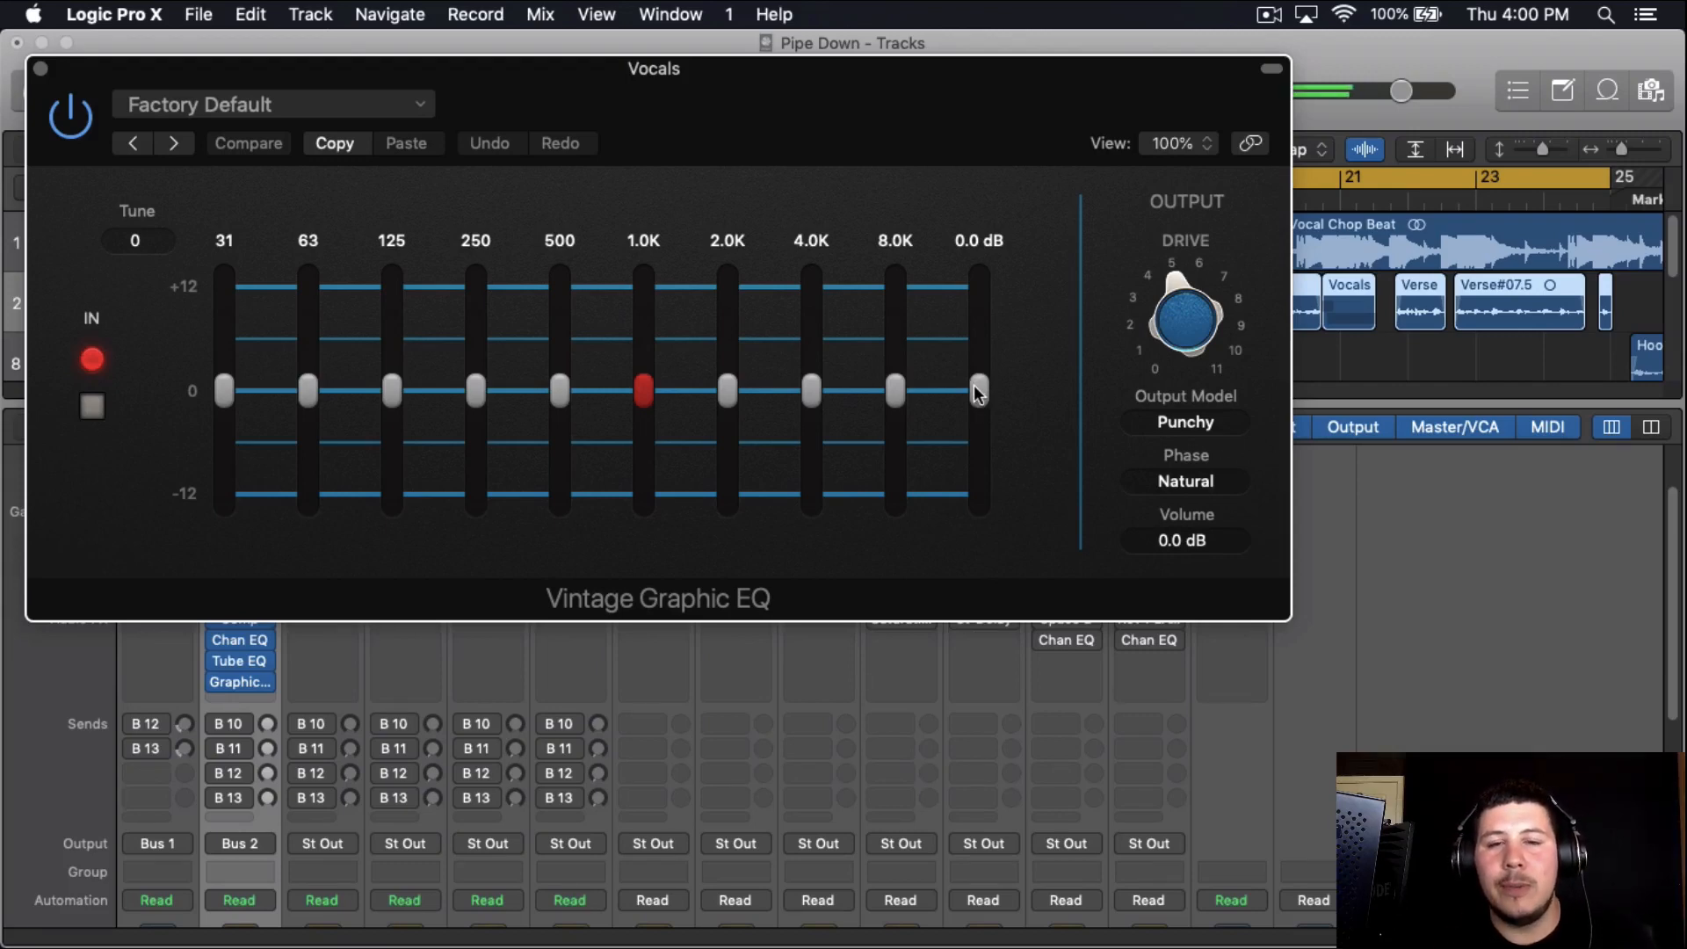
Boost the 16 kHz band and slightly the 2 kHz band on the Vintage Graphic EQ, and slightly cut 125 Hz and 250 Hz
left_click_drag(974, 385, 977, 337)
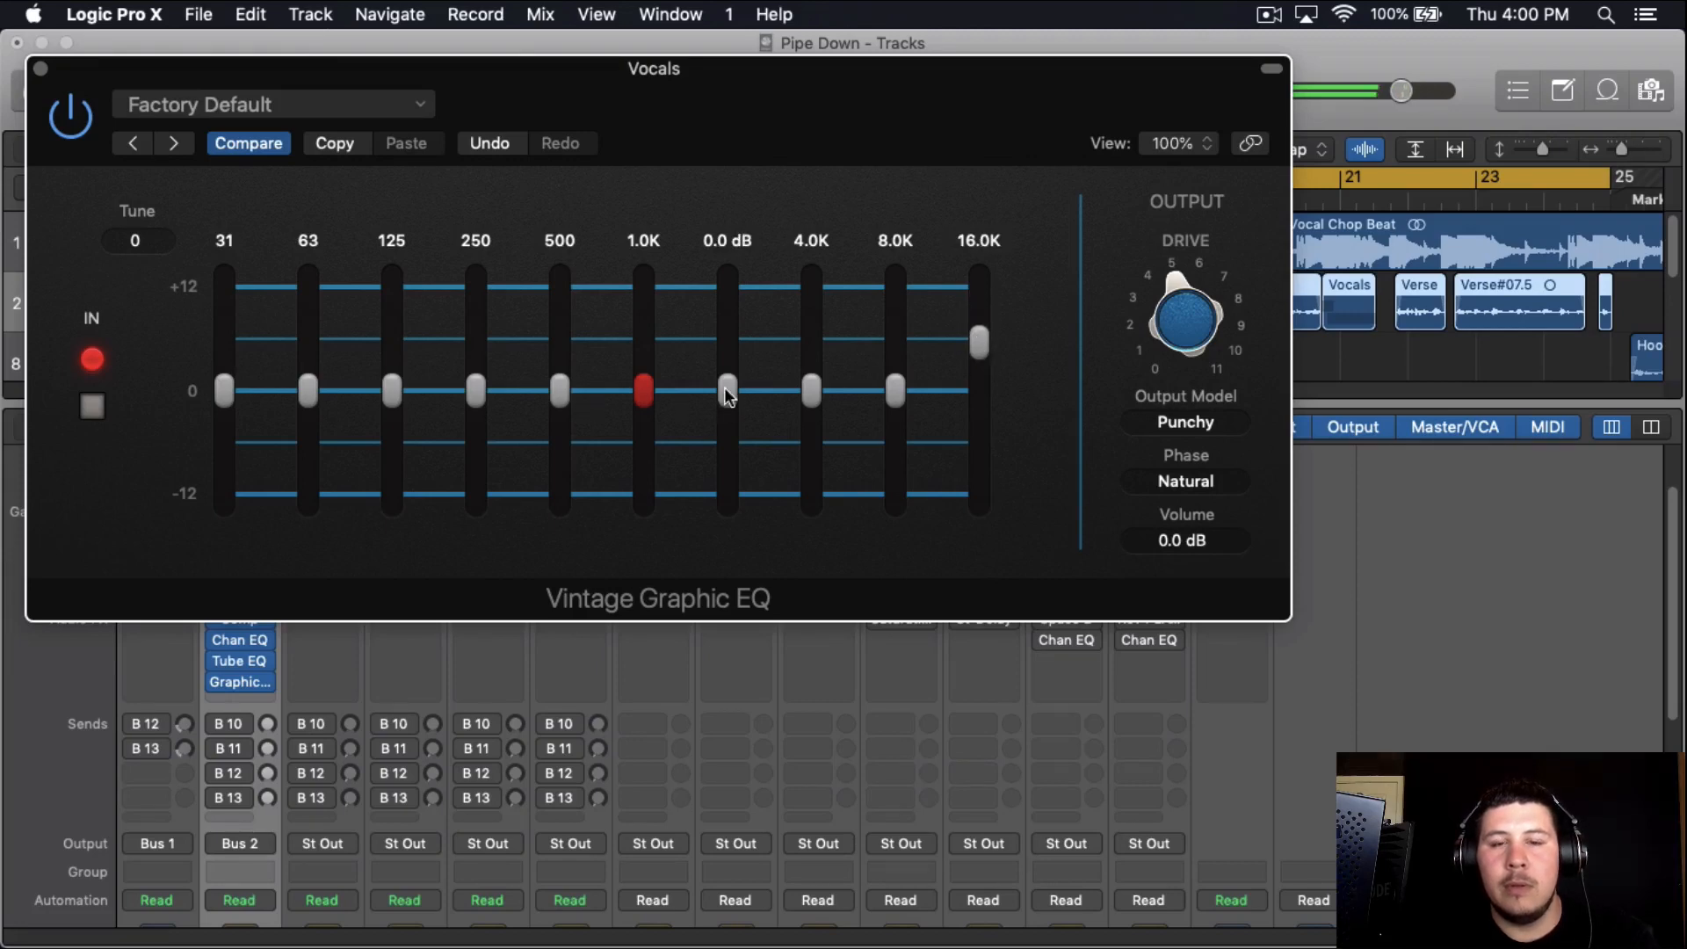
left_click_drag(733, 349, 724, 372)
left_click_drag(390, 401, 532, 411)
left_click(473, 398)
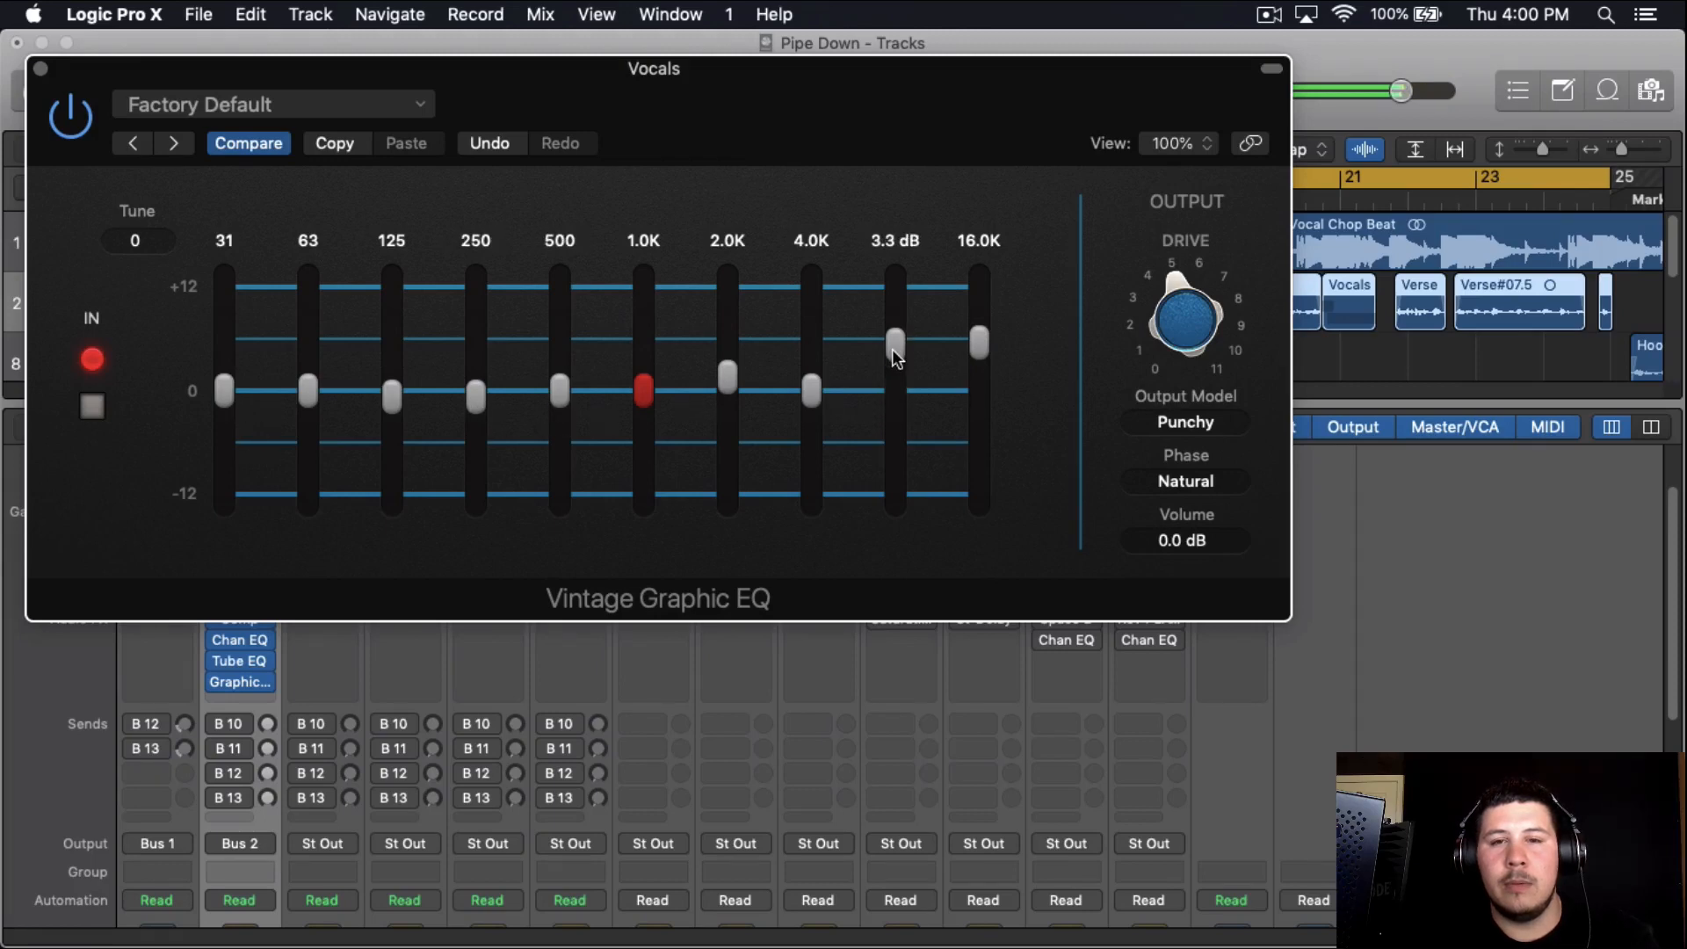
Set the Vintage Graphic EQ's 8 kHz band to 1.5 dB, compare the vocals with the EQ bypassed, and close it
left_click_drag(892, 350, 889, 377)
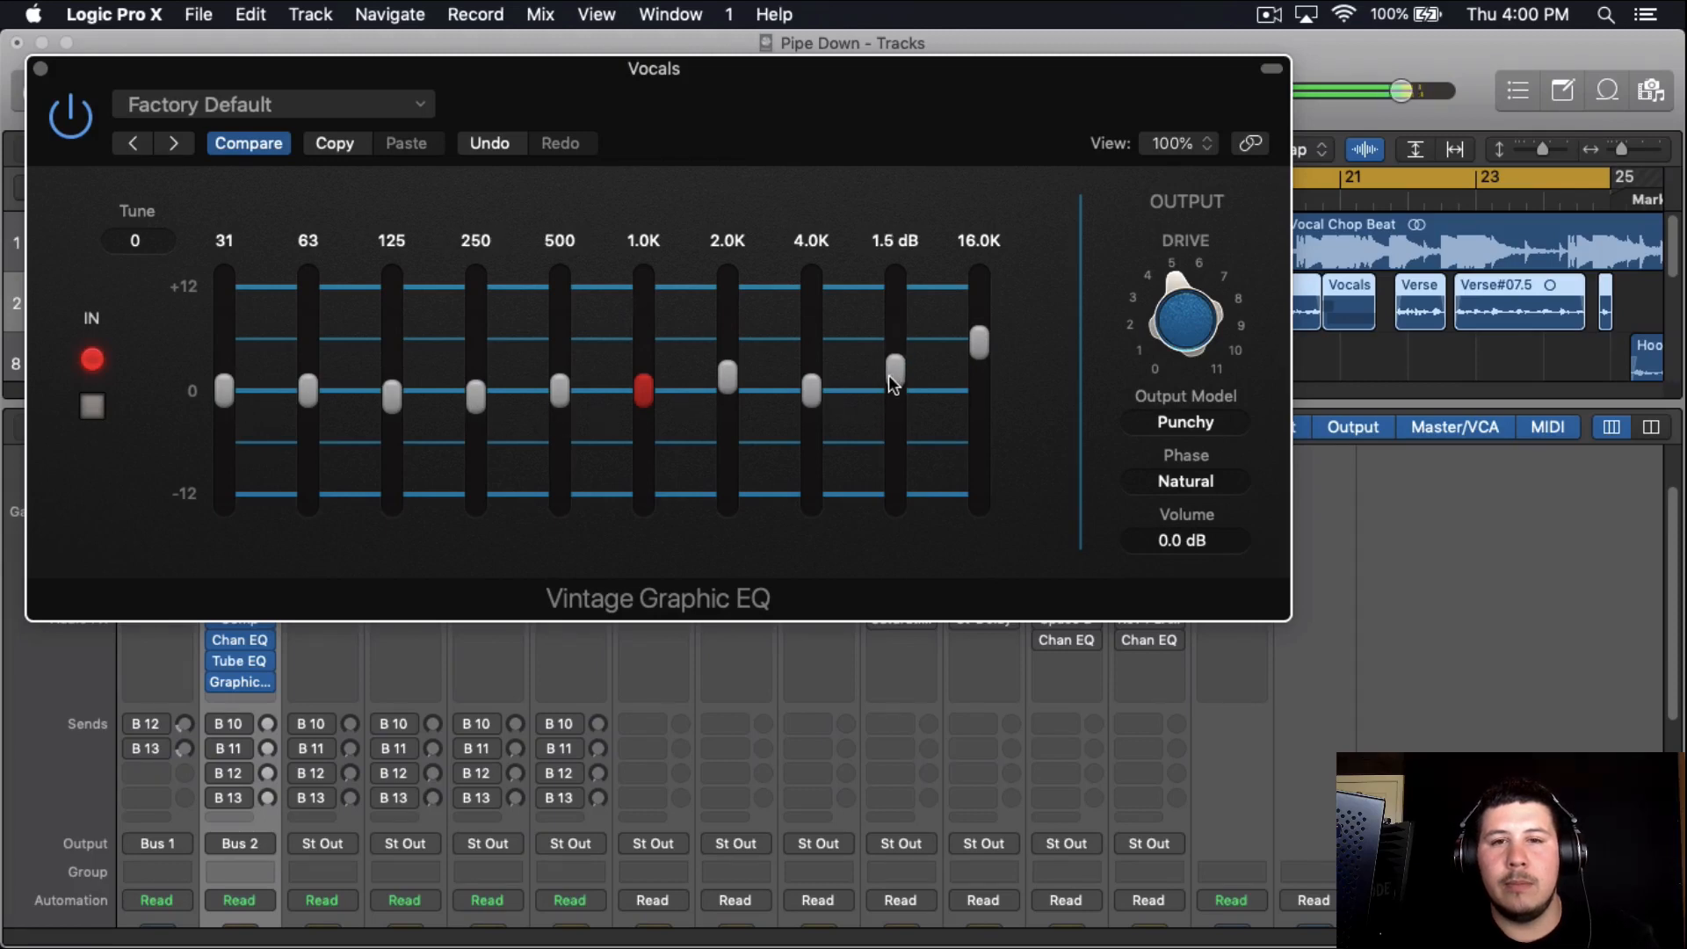
left_click(74, 136)
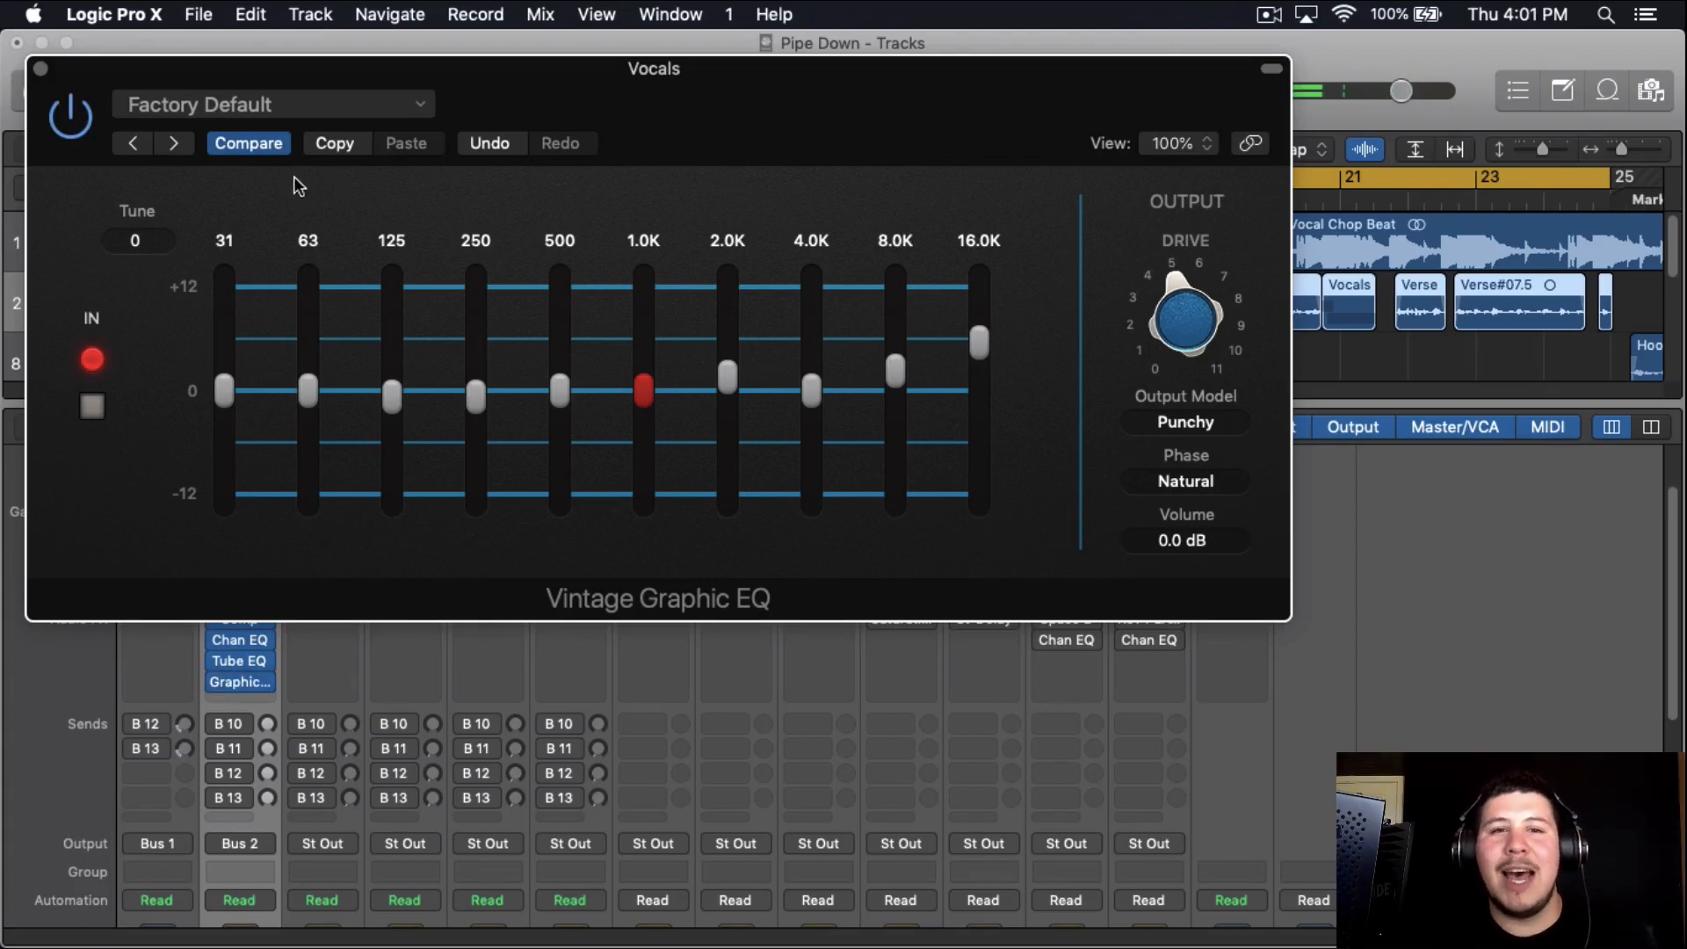
left_click(39, 68)
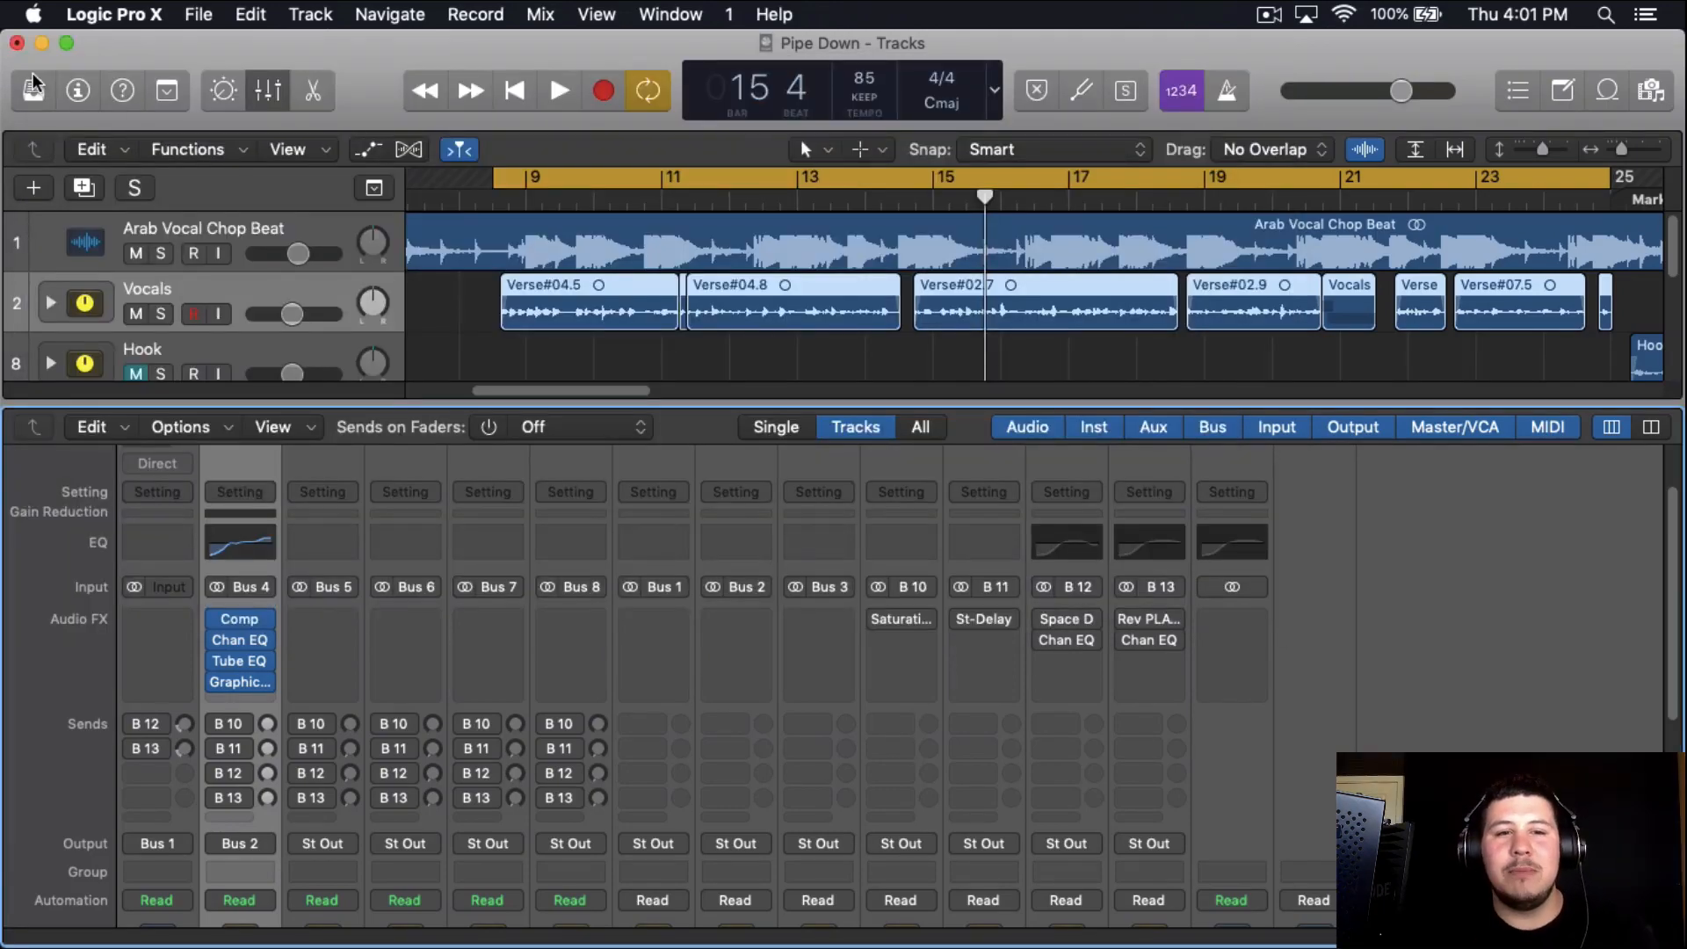
Insert a second Compressor below the Vintage Graphic EQ on the Vocals channel and choose the Studio FET model
left_click(239, 618)
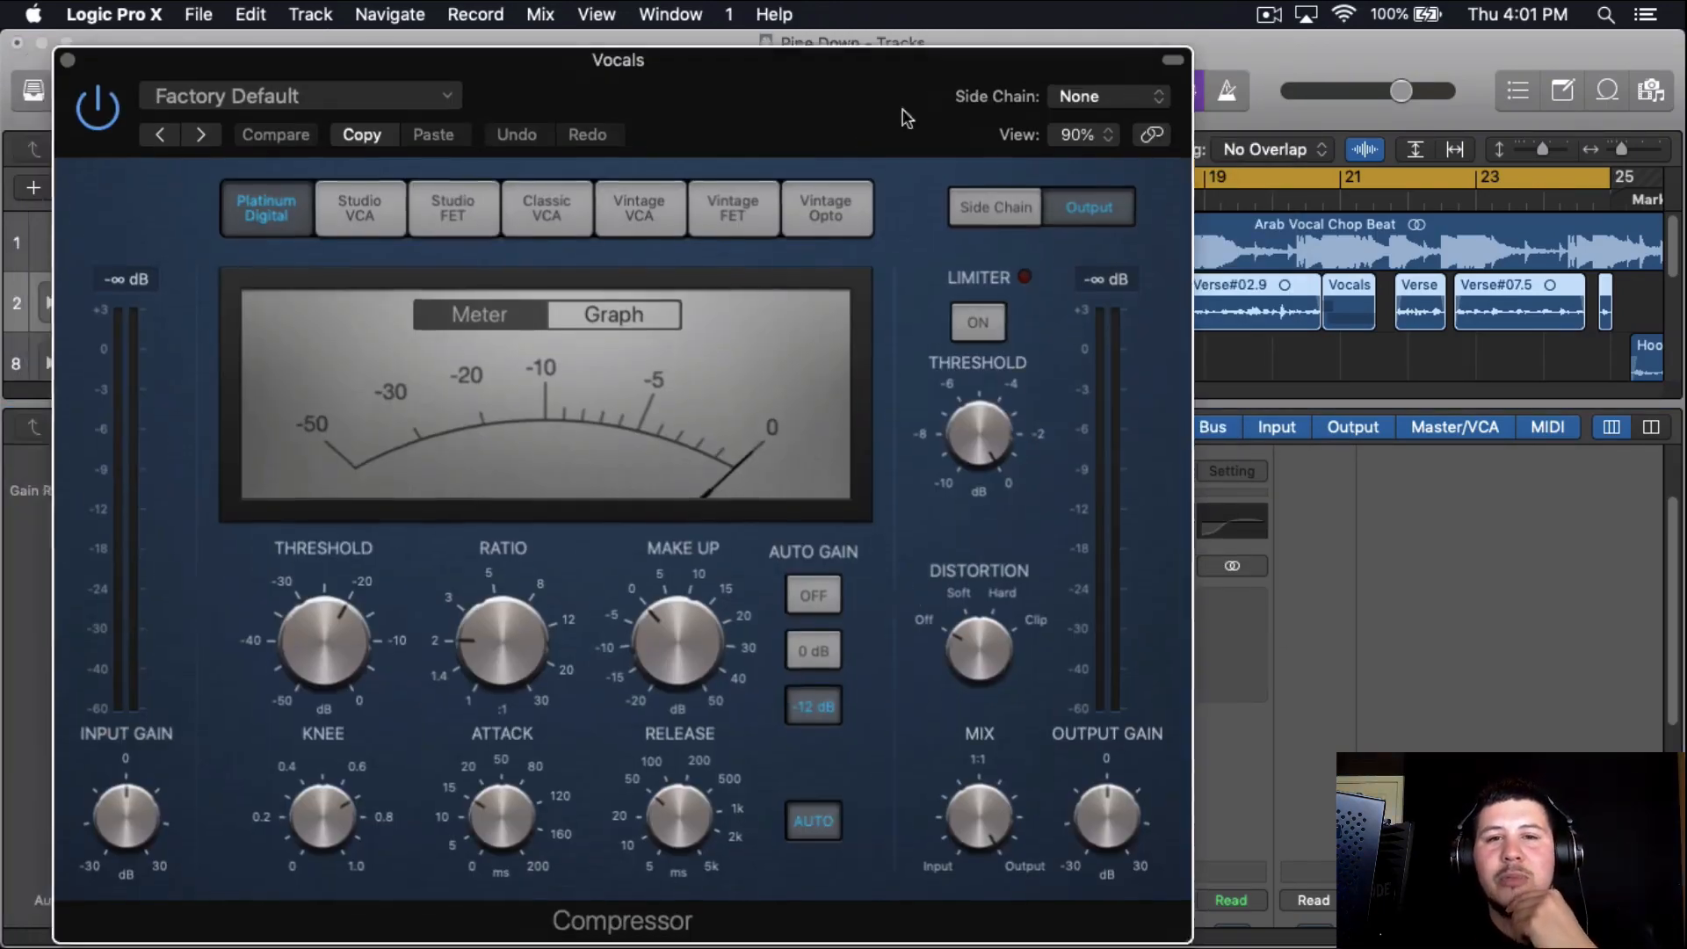
left_click_drag(905, 117, 1023, 101)
left_click(577, 208)
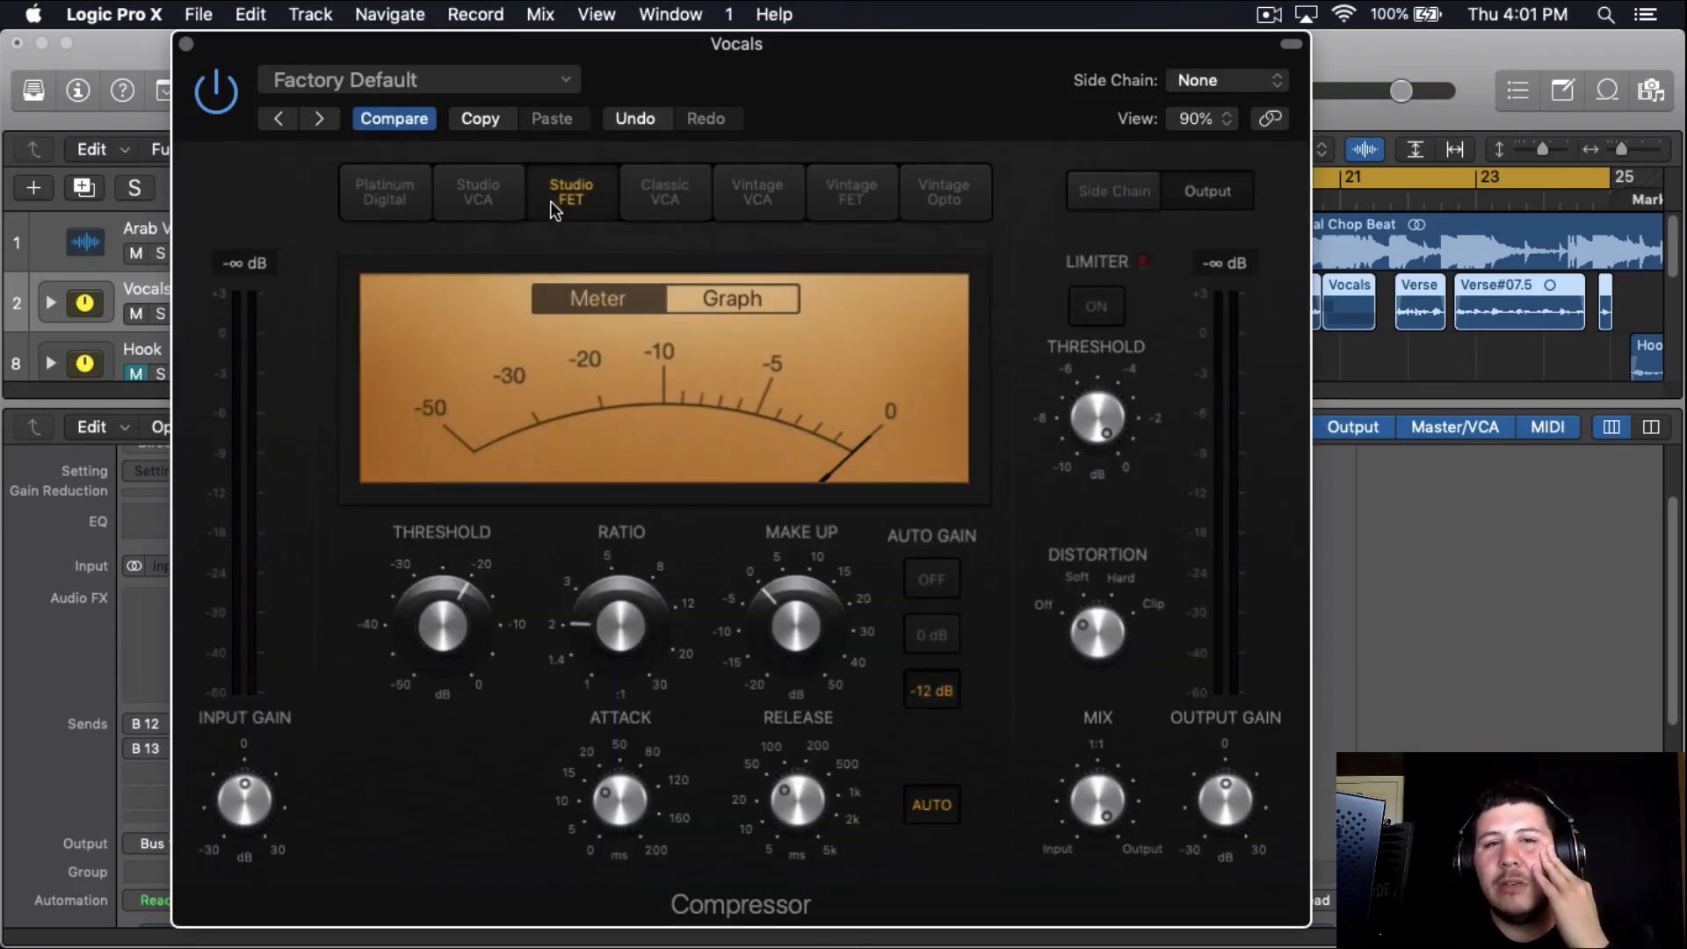
left_click(497, 193)
left_click(571, 193)
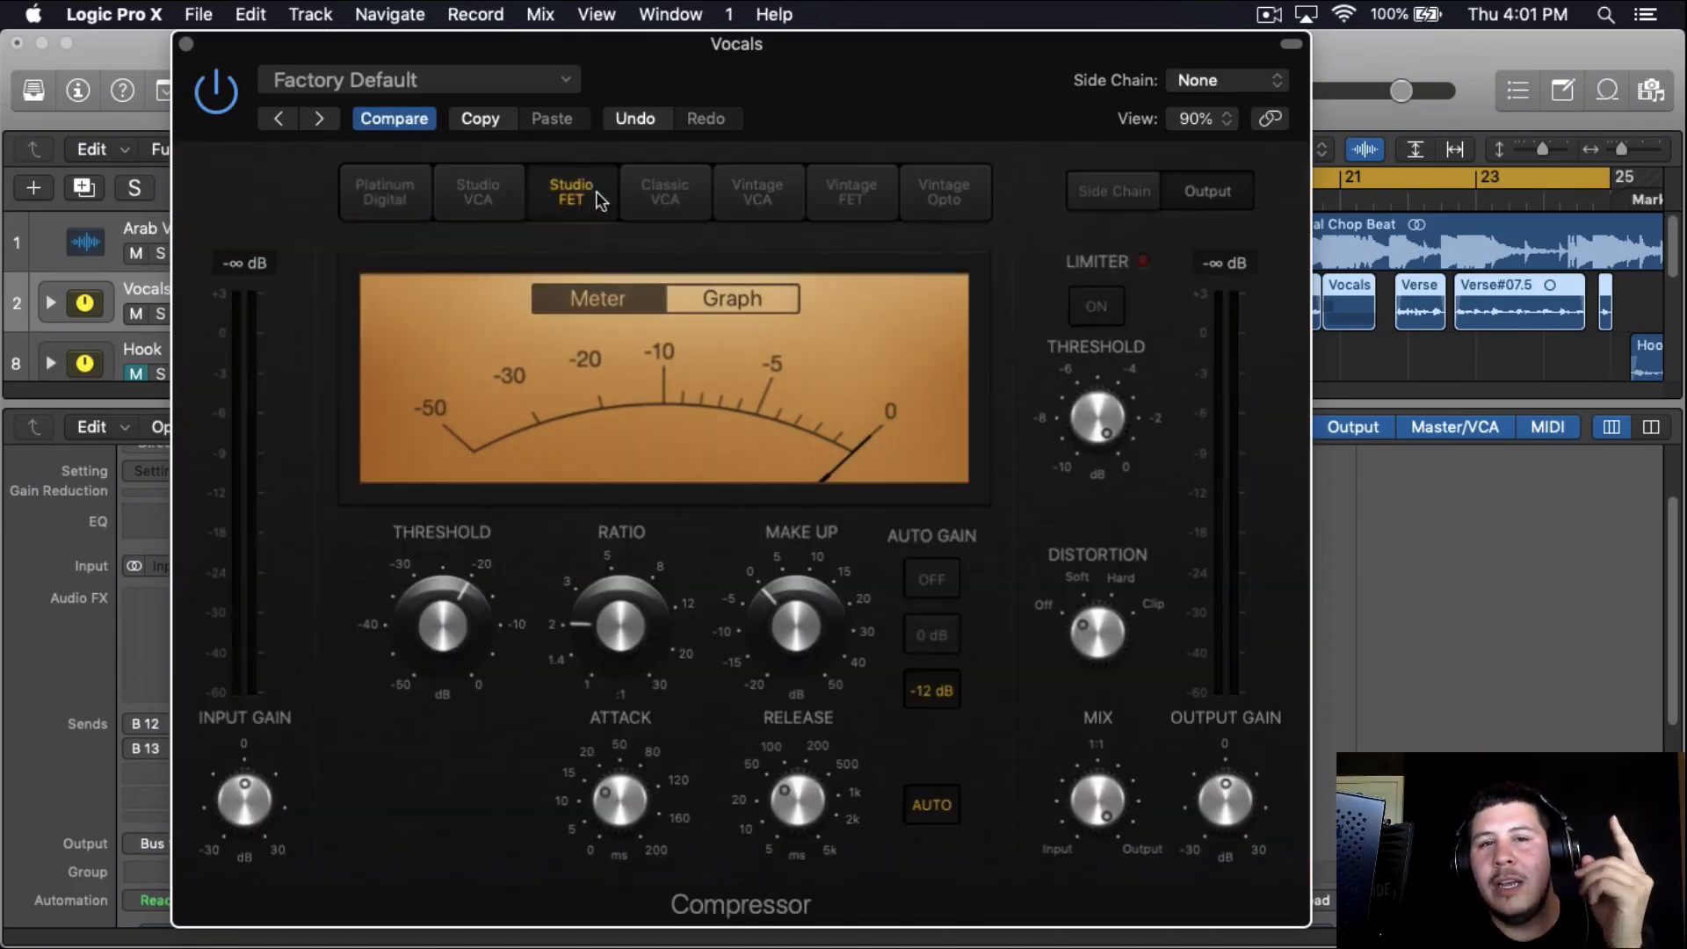
left_click(861, 198)
left_click(944, 193)
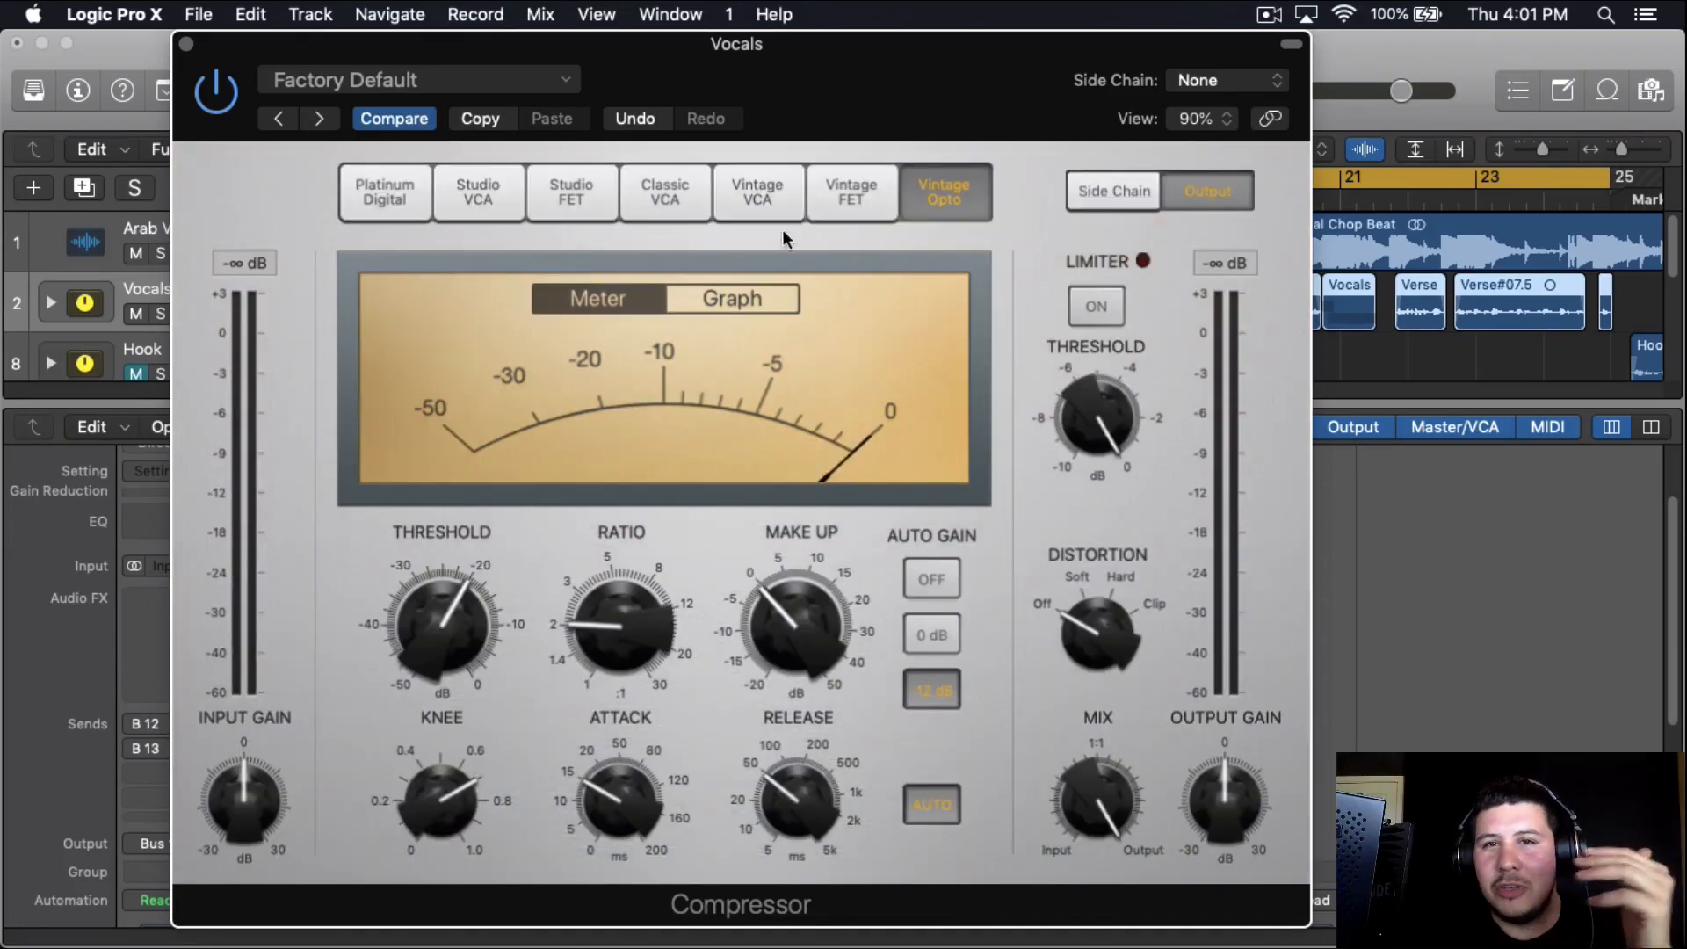
left_click(560, 199)
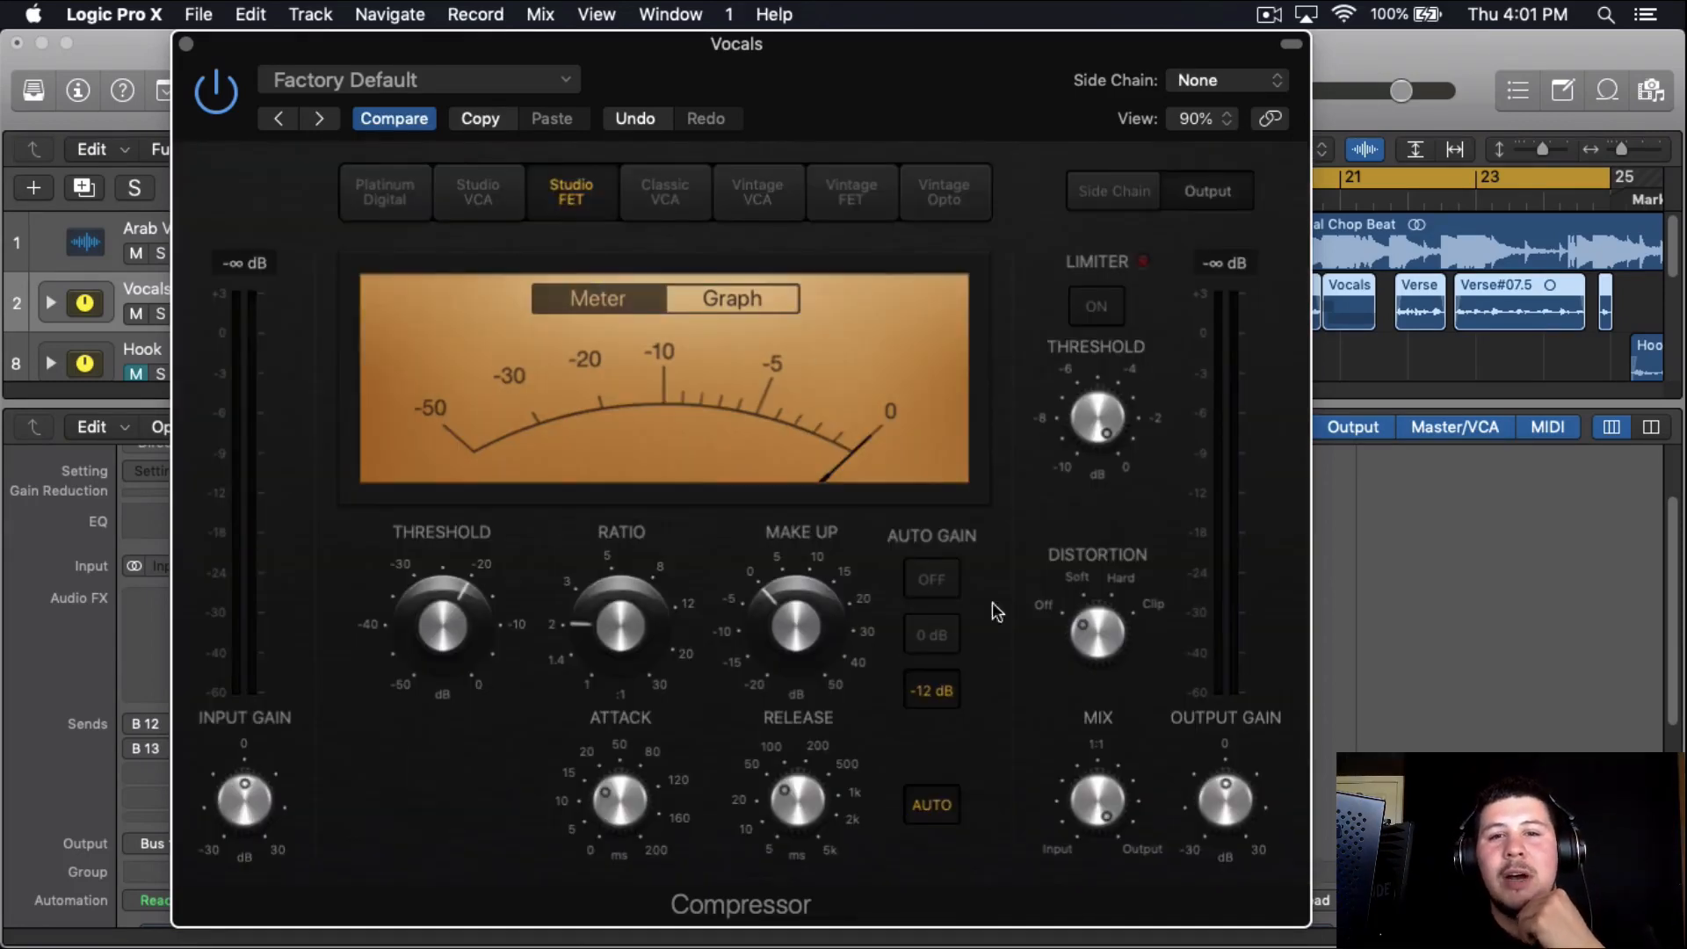
Turn off the second Compressor's auto gain, set distortion to Soft and threshold to -16 dB, compare with it bypassed, and close it
left_click(926, 578)
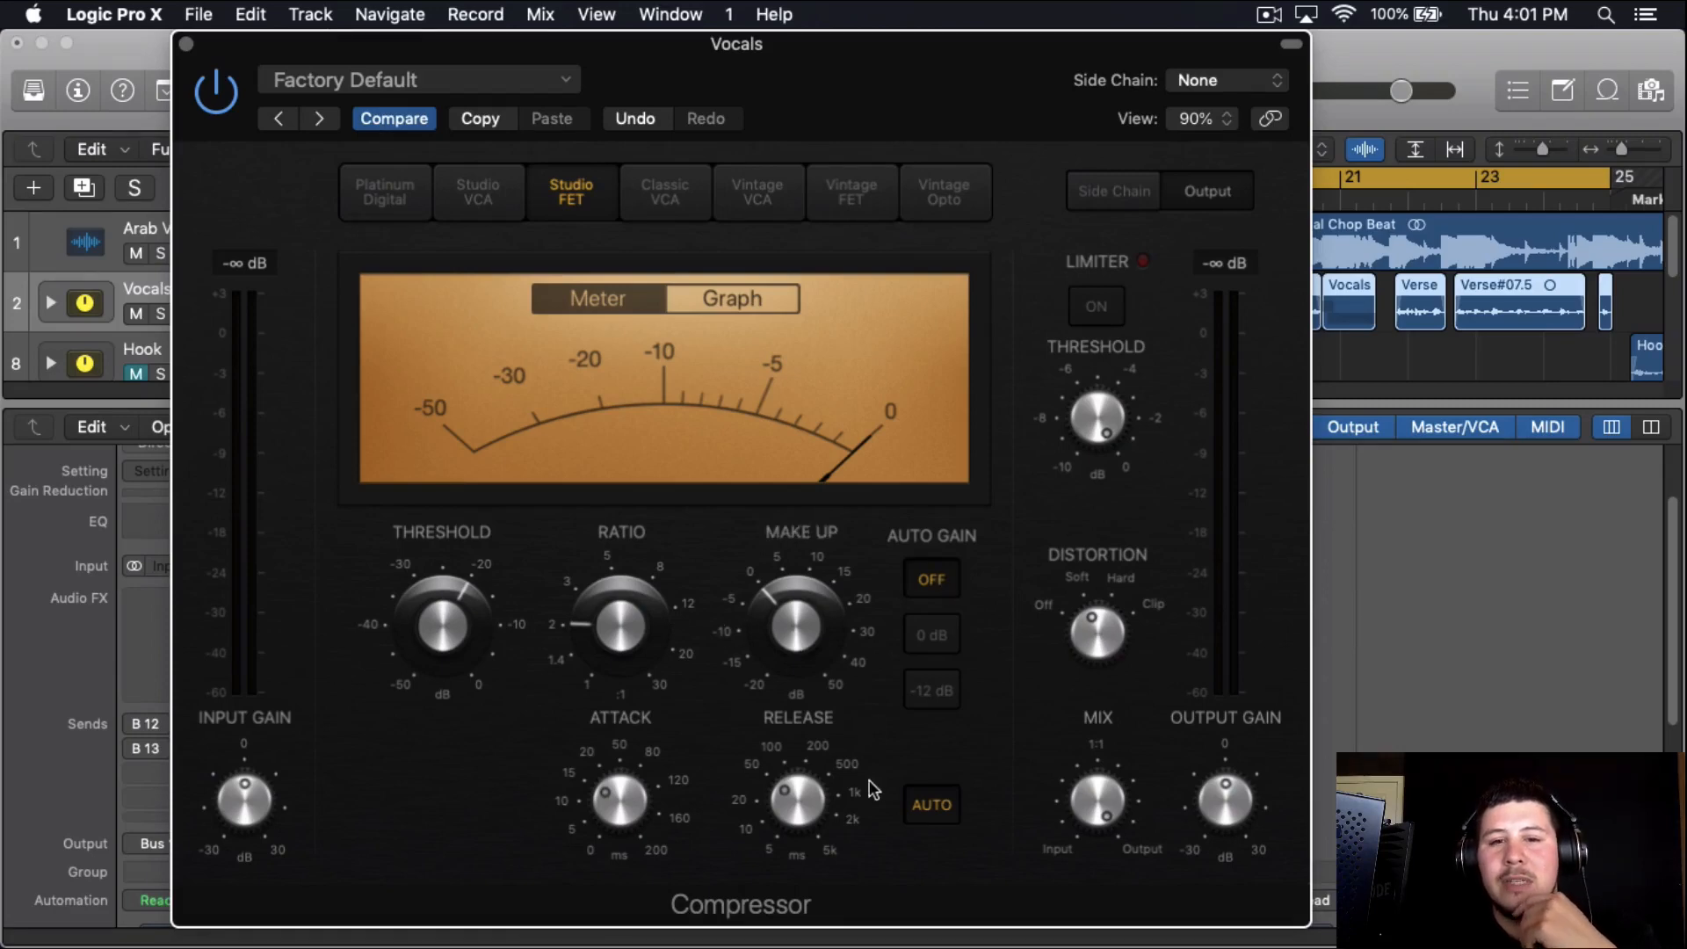
mouse_move(443, 610)
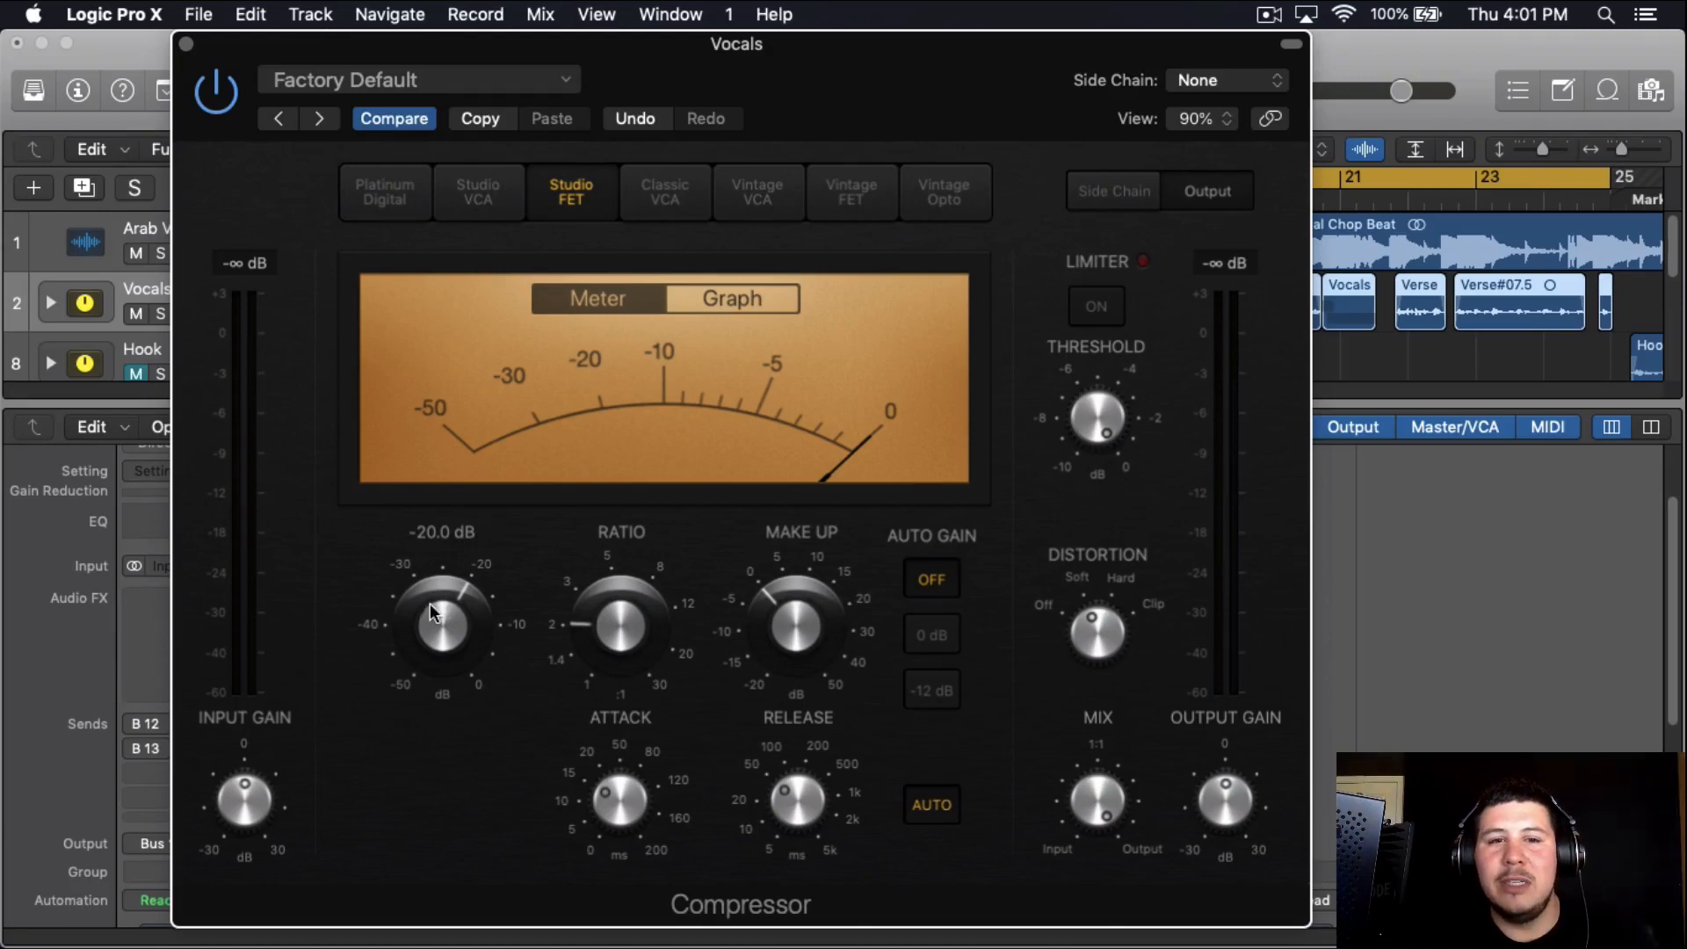
key("space")
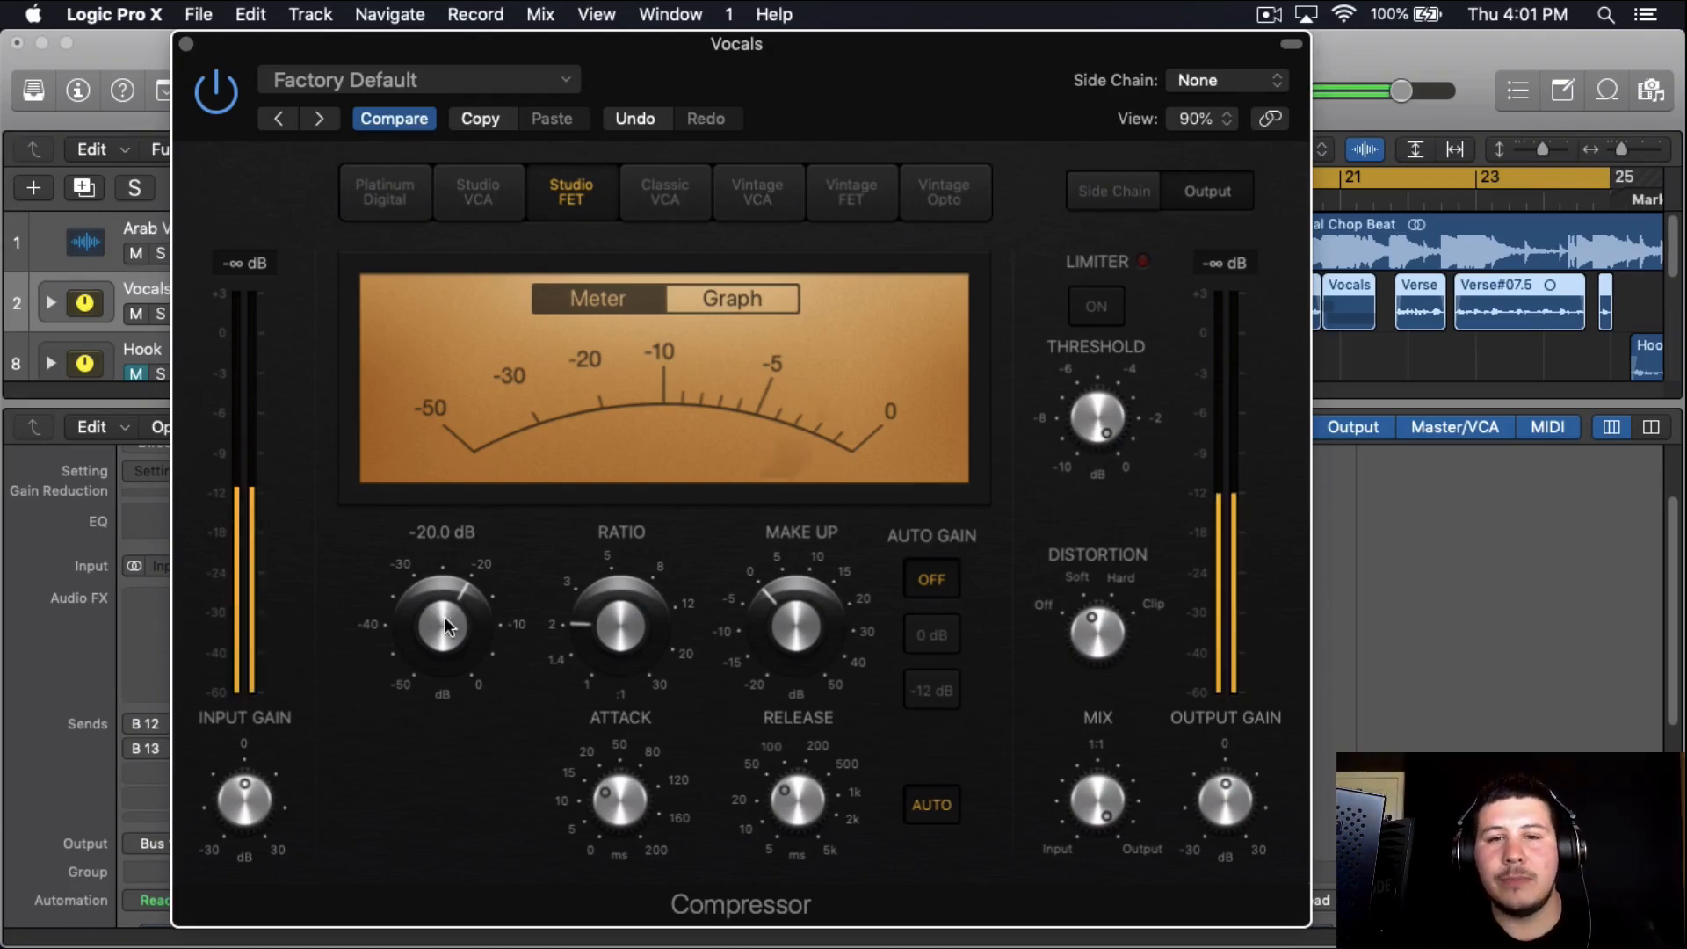
mouse_move(444, 616)
left_mouse_down()
mouse_move(451, 578)
mouse_move(444, 606)
left_mouse_up()
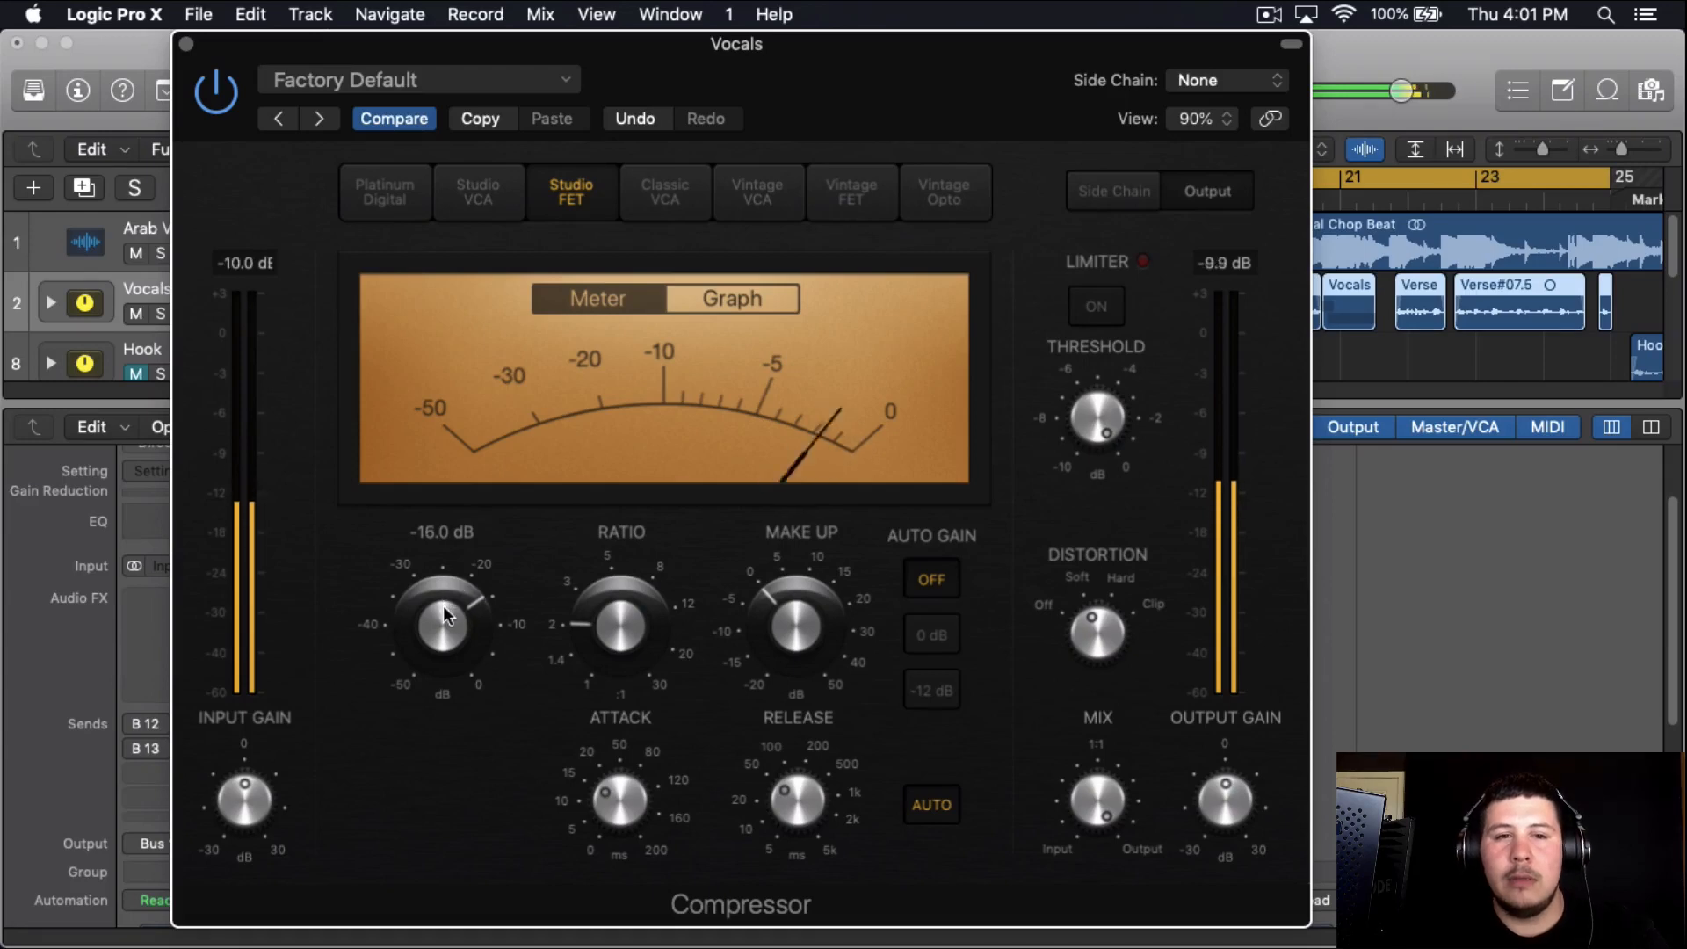
left_click(221, 92)
left_click(221, 91)
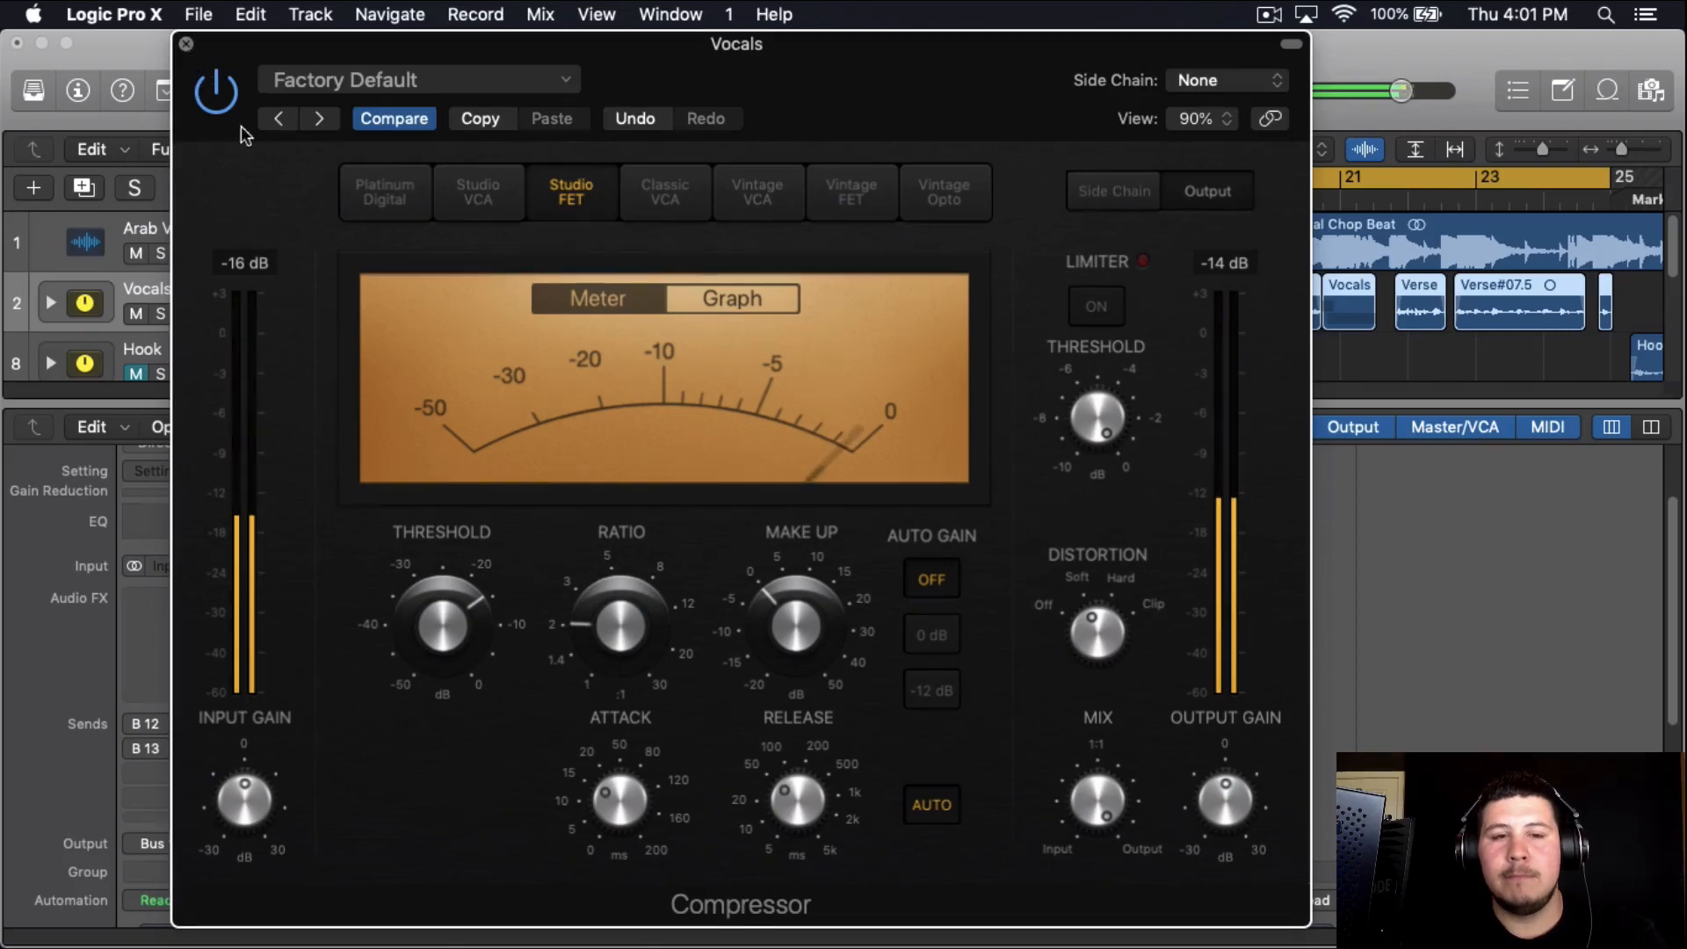
left_click(185, 43)
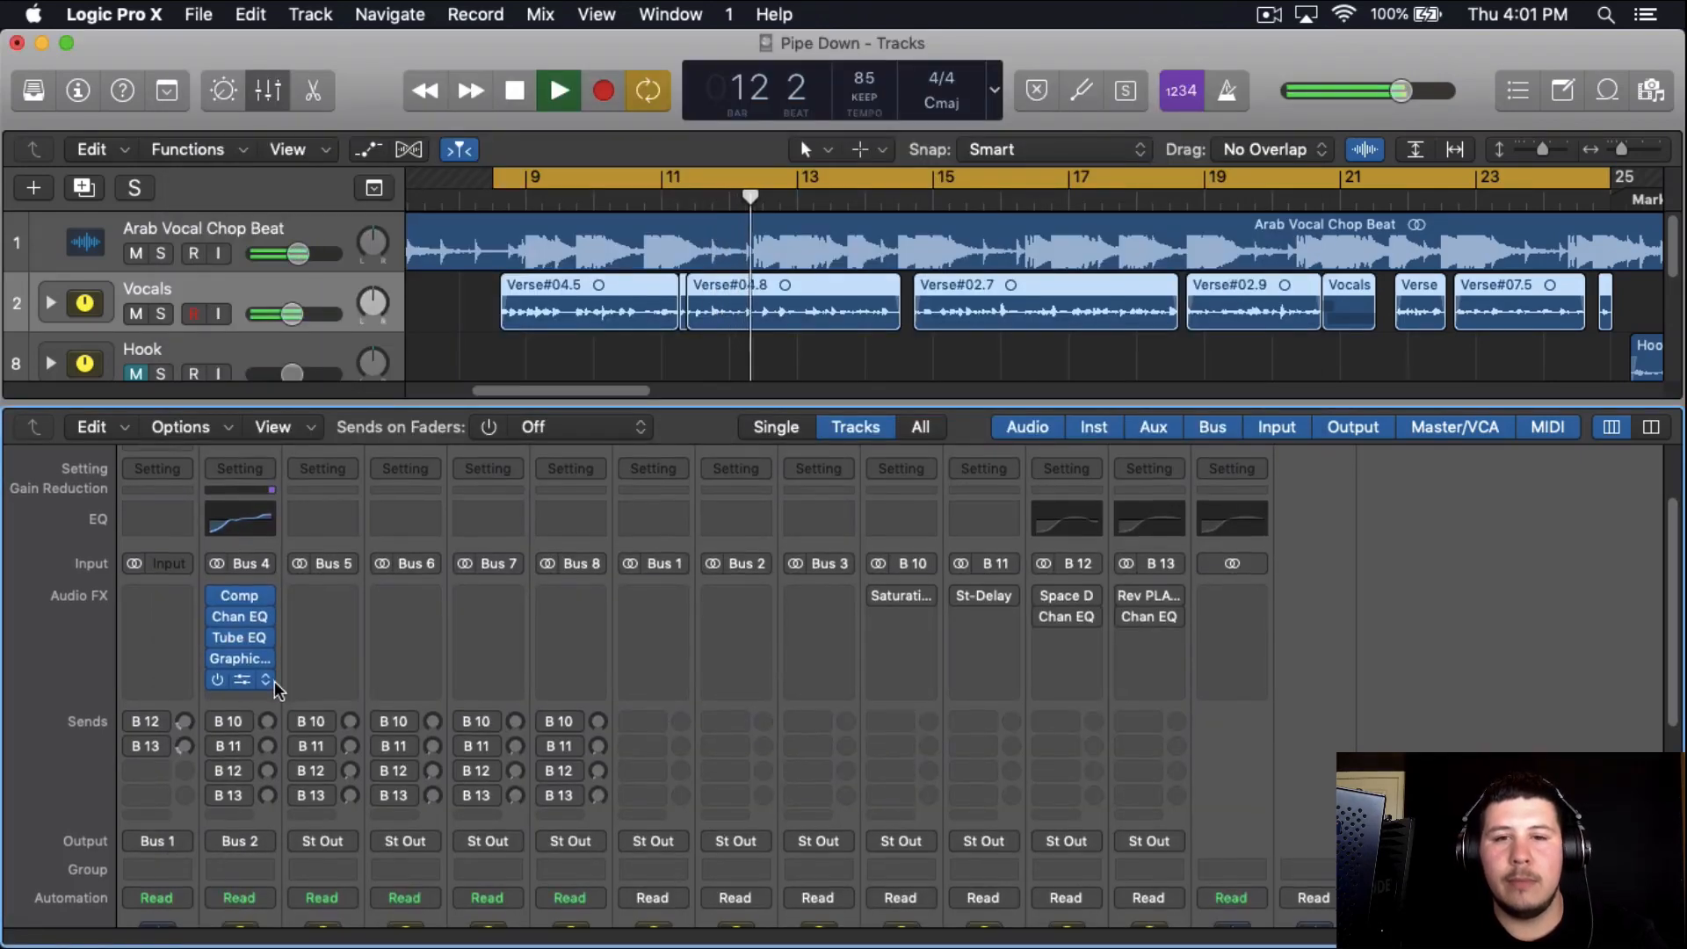
Stop playback and insert a DeEsser 2 below the second Compressor on the Vocals channel
scroll(278, 690, "down", 2)
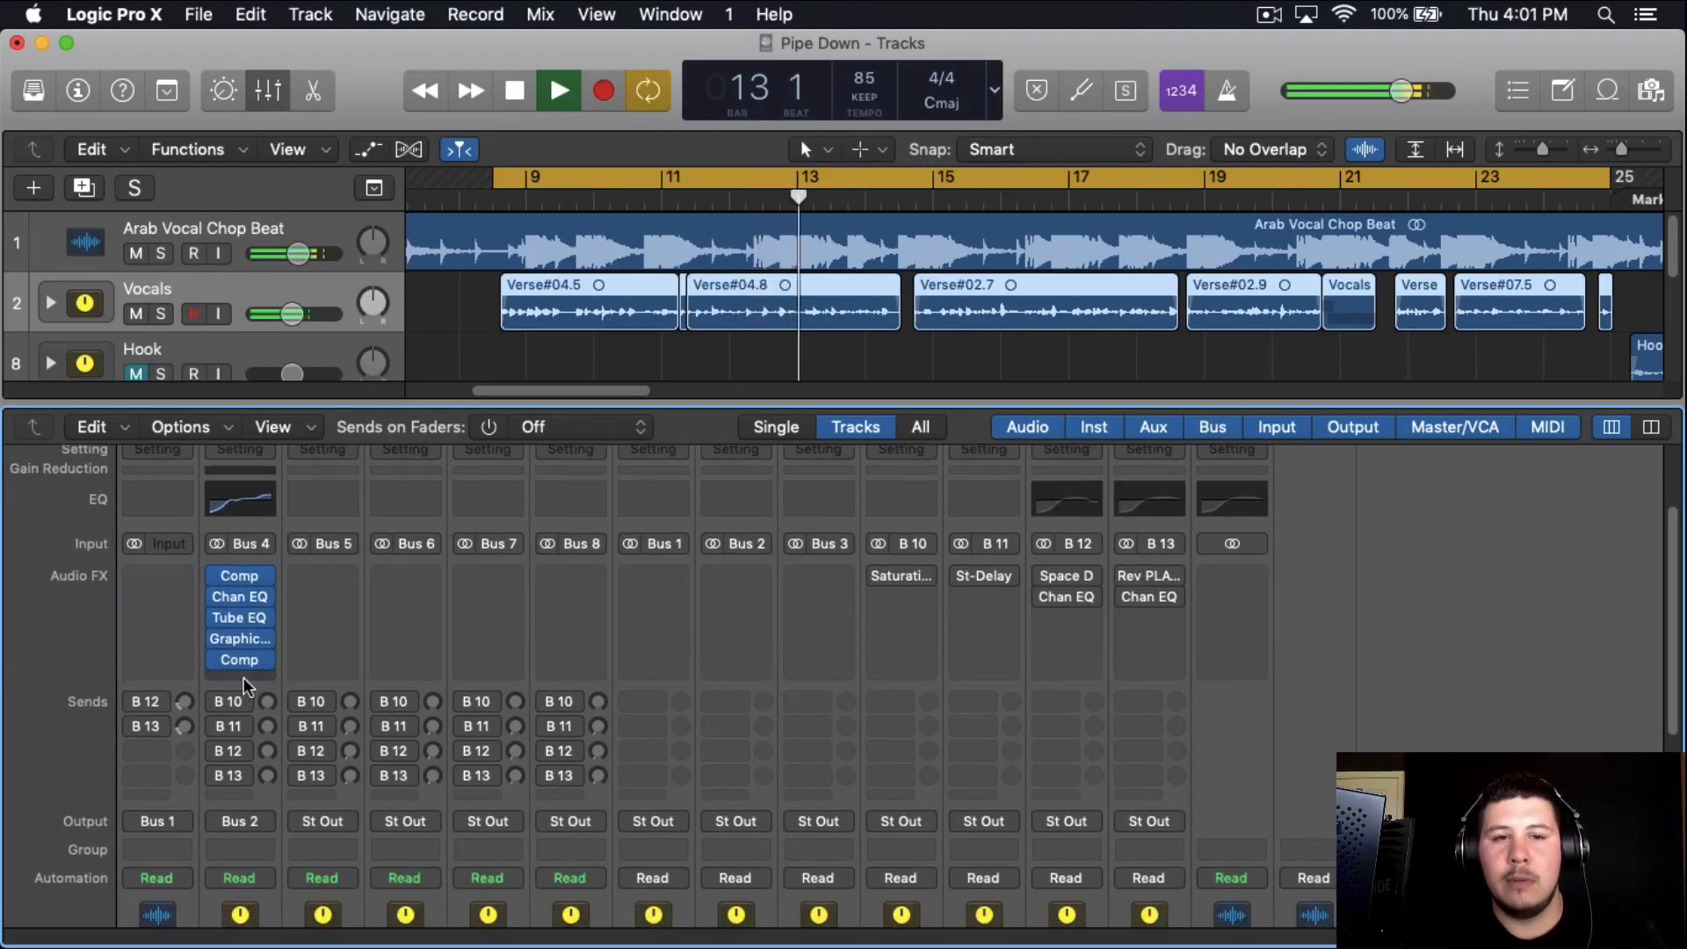
key("space")
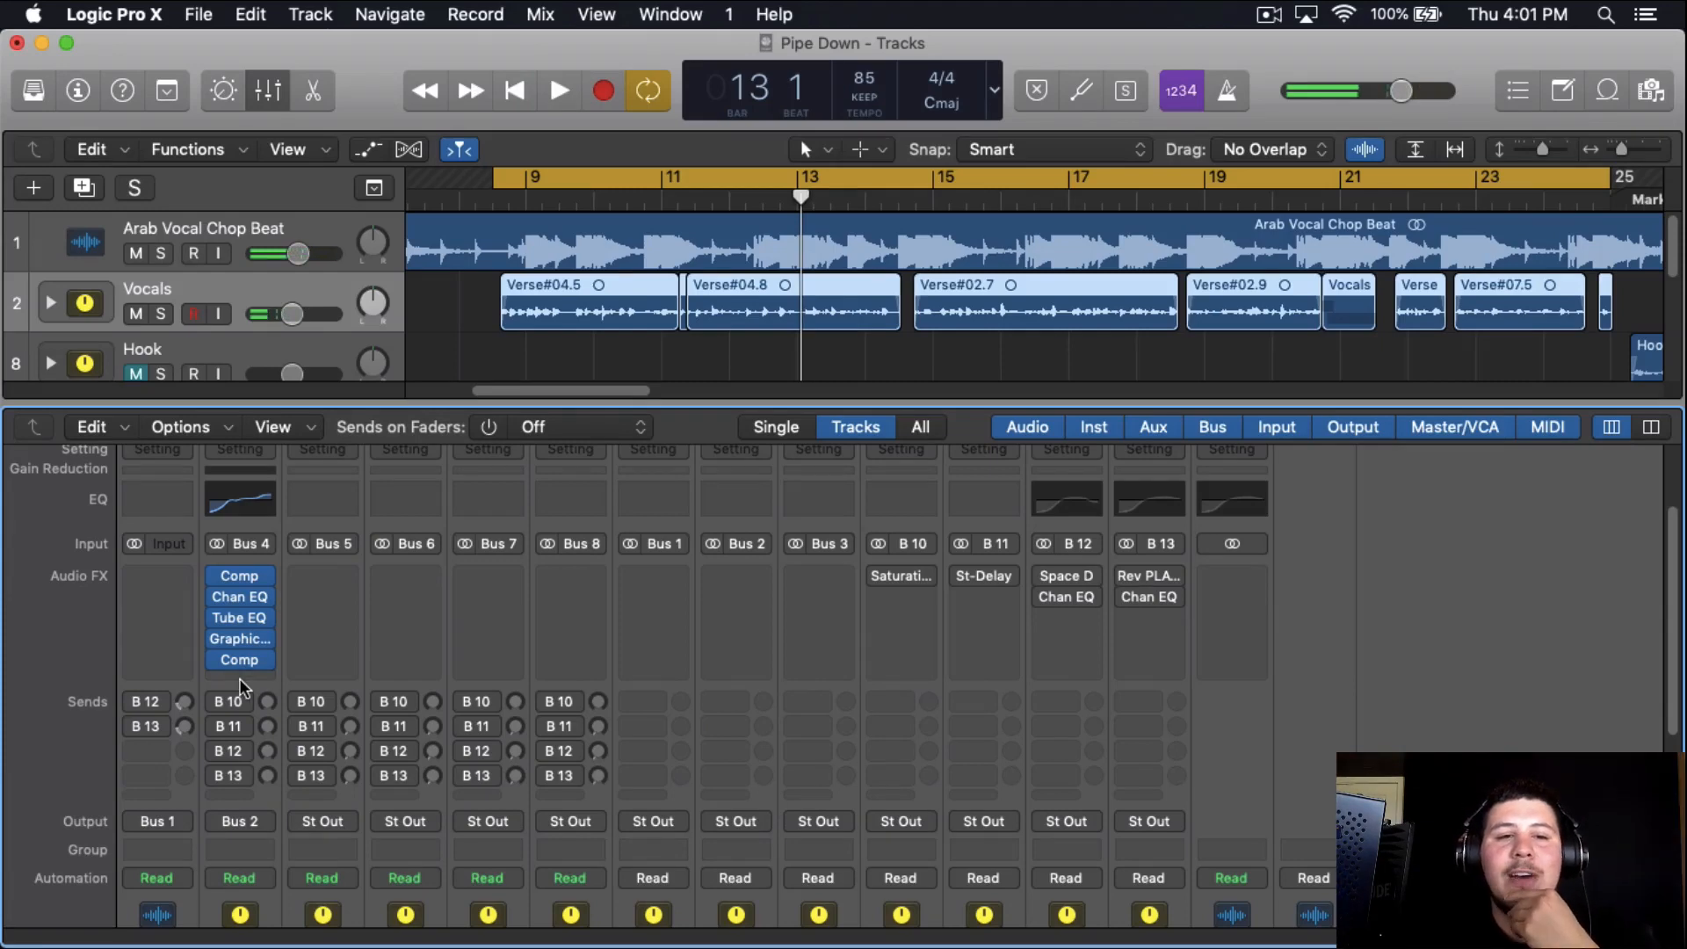
scroll(241, 690, "down", 1)
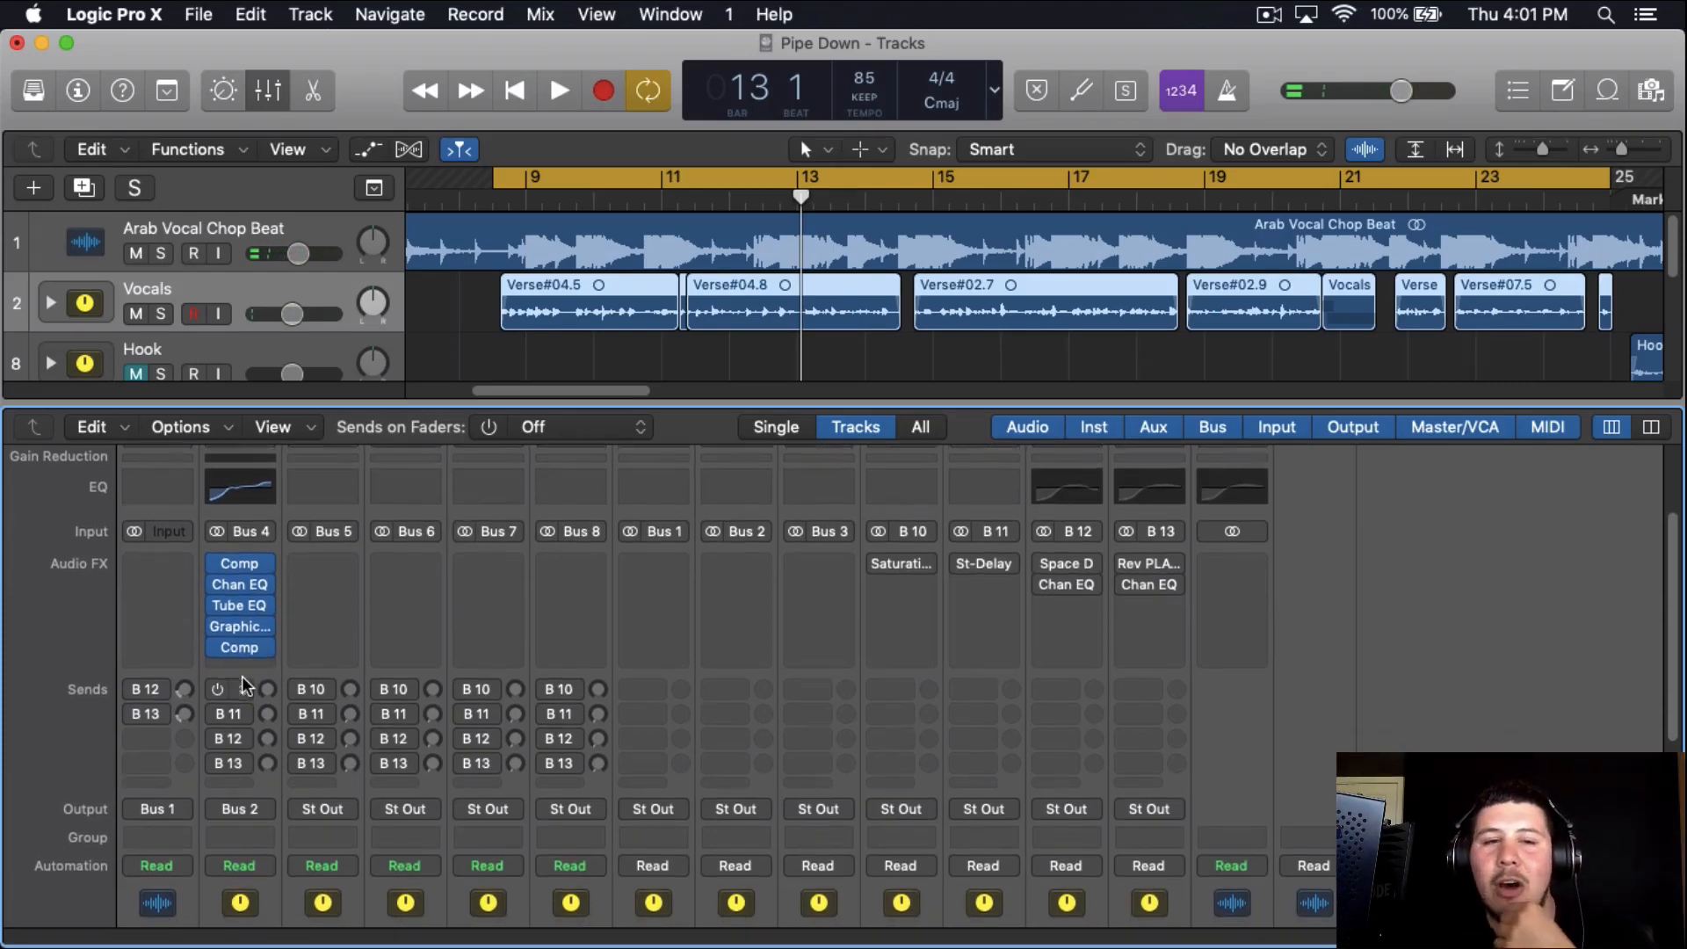
left_click(240, 666)
left_click(646, 711)
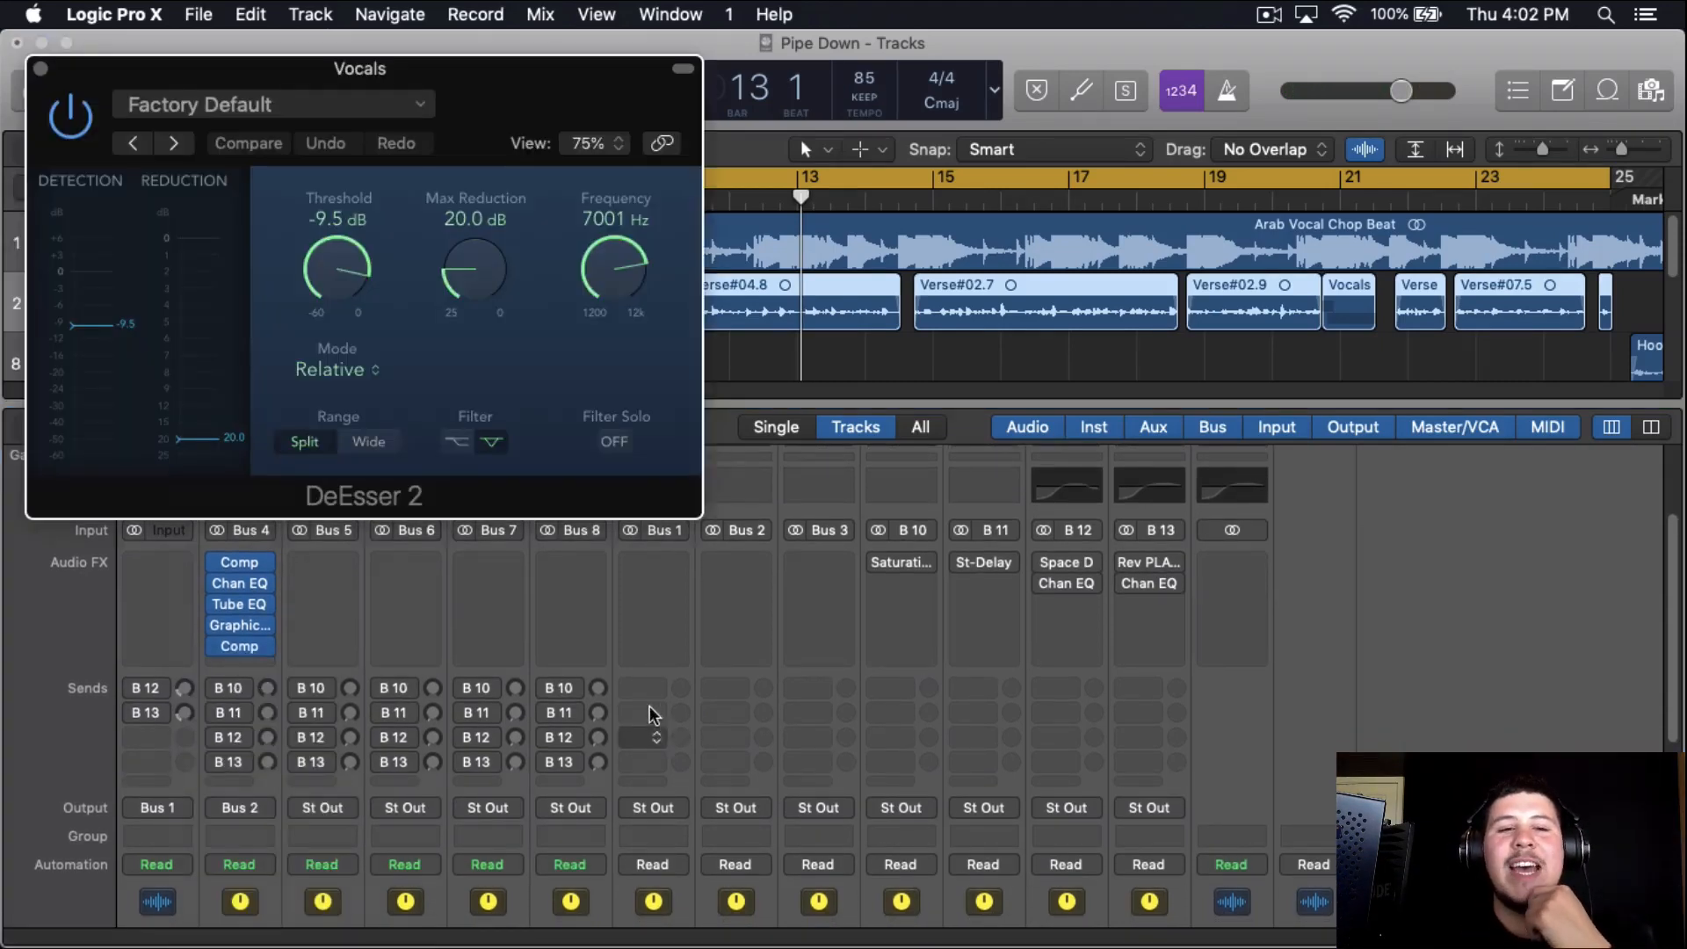
left_click_drag(726, 119, 827, 160)
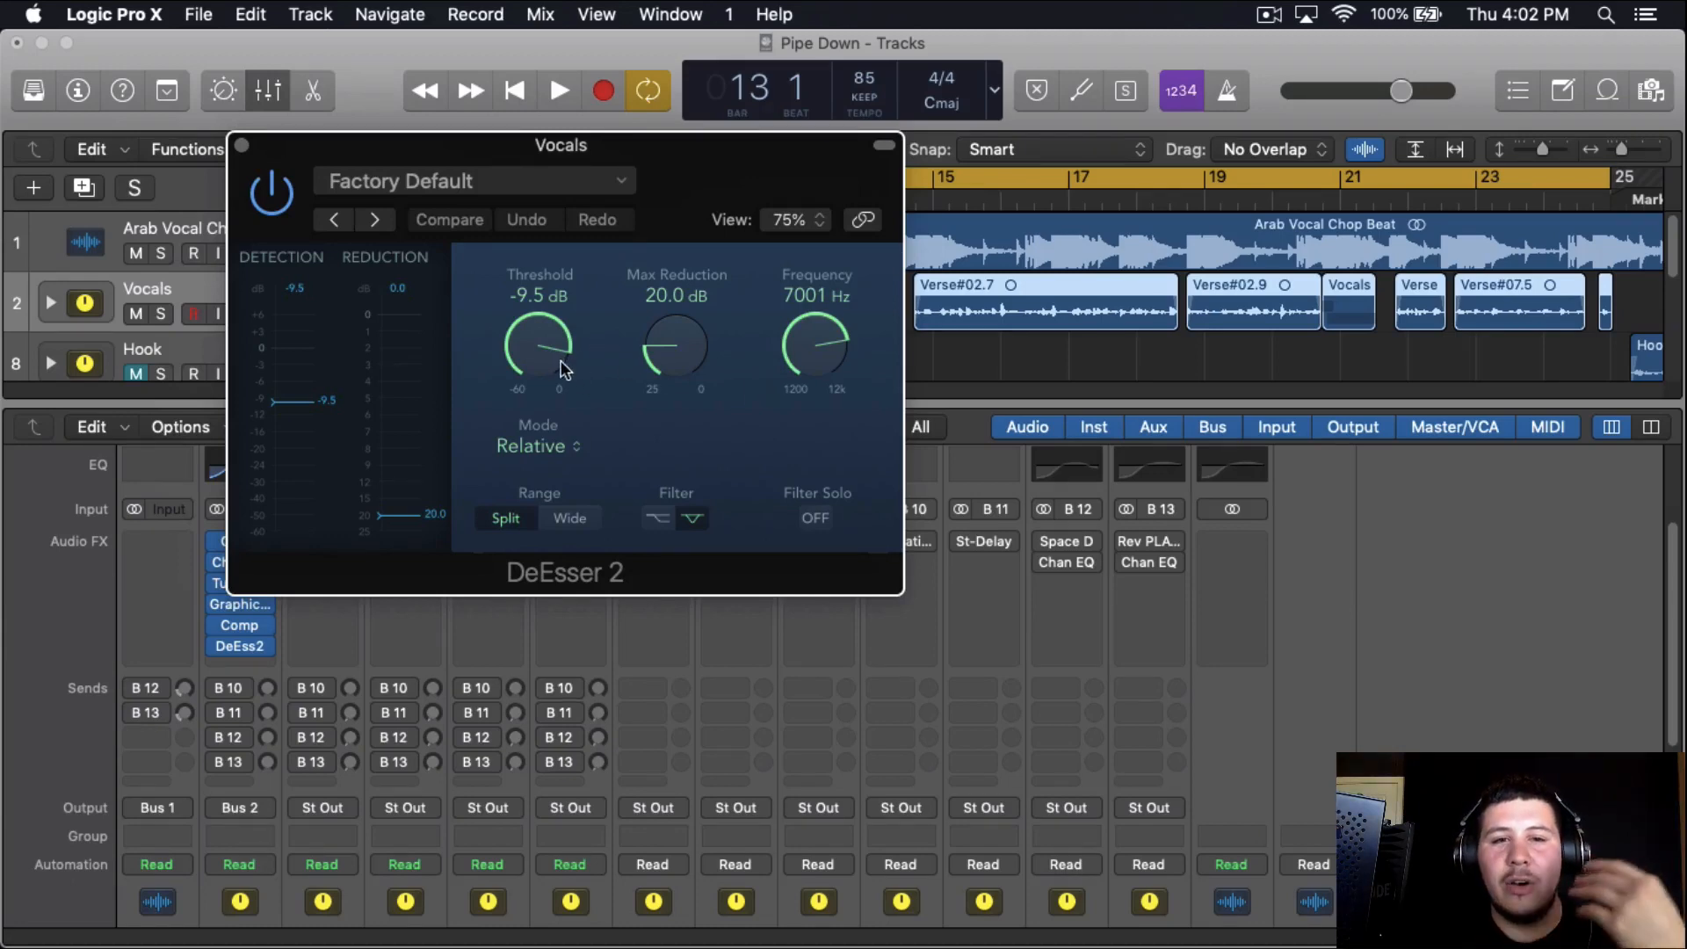
During playback, set the DeEsser 2's threshold to -19.6 dB, max reduction to 19.6 dB and frequency to 7148 Hz
left_click_drag(562, 360, 576, 525)
key("space")
left_click_drag(529, 397, 530, 411)
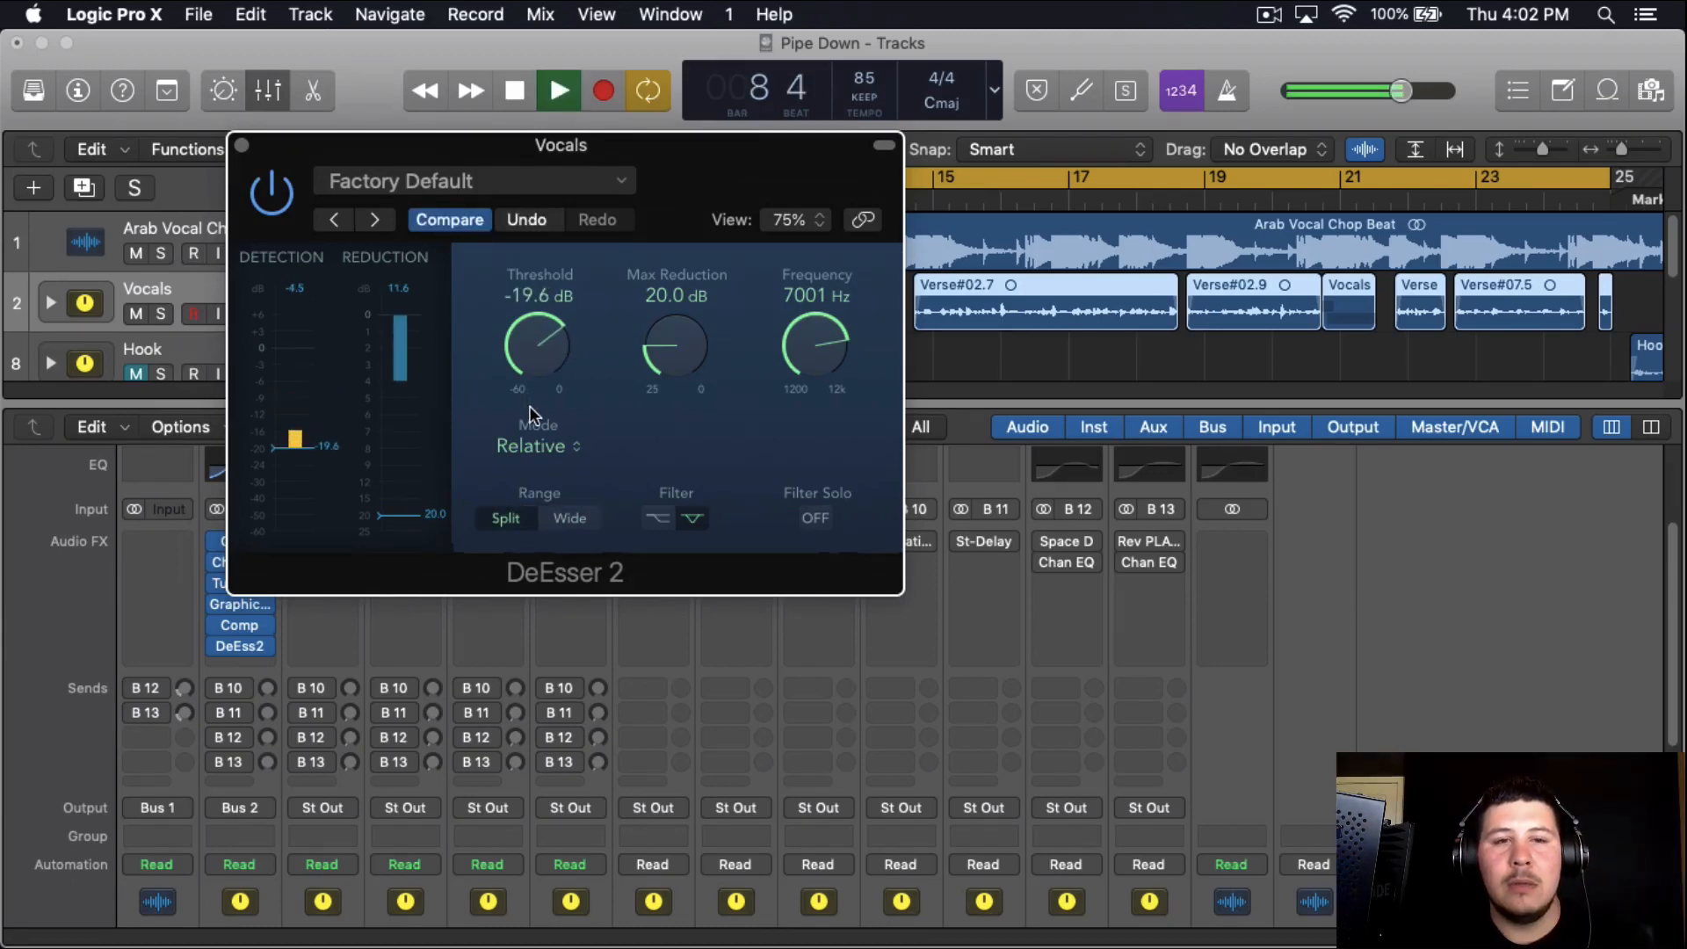
left_click_drag(666, 358, 668, 344)
left_click_drag(804, 348, 806, 342)
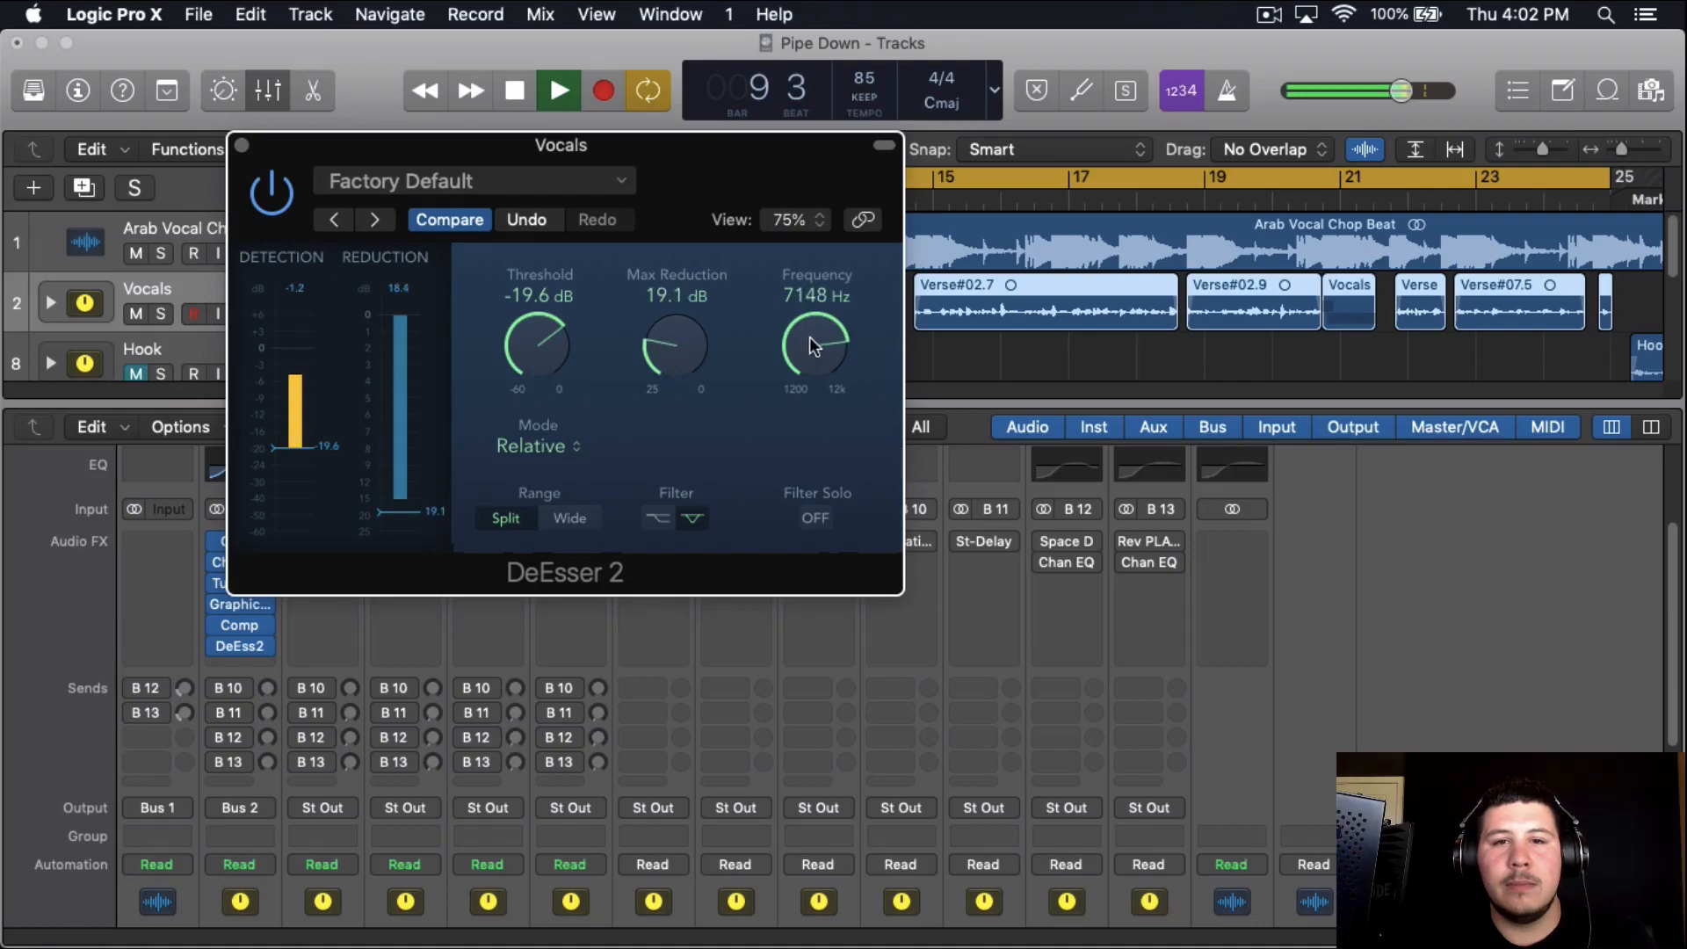
left_click_drag(659, 358, 660, 360)
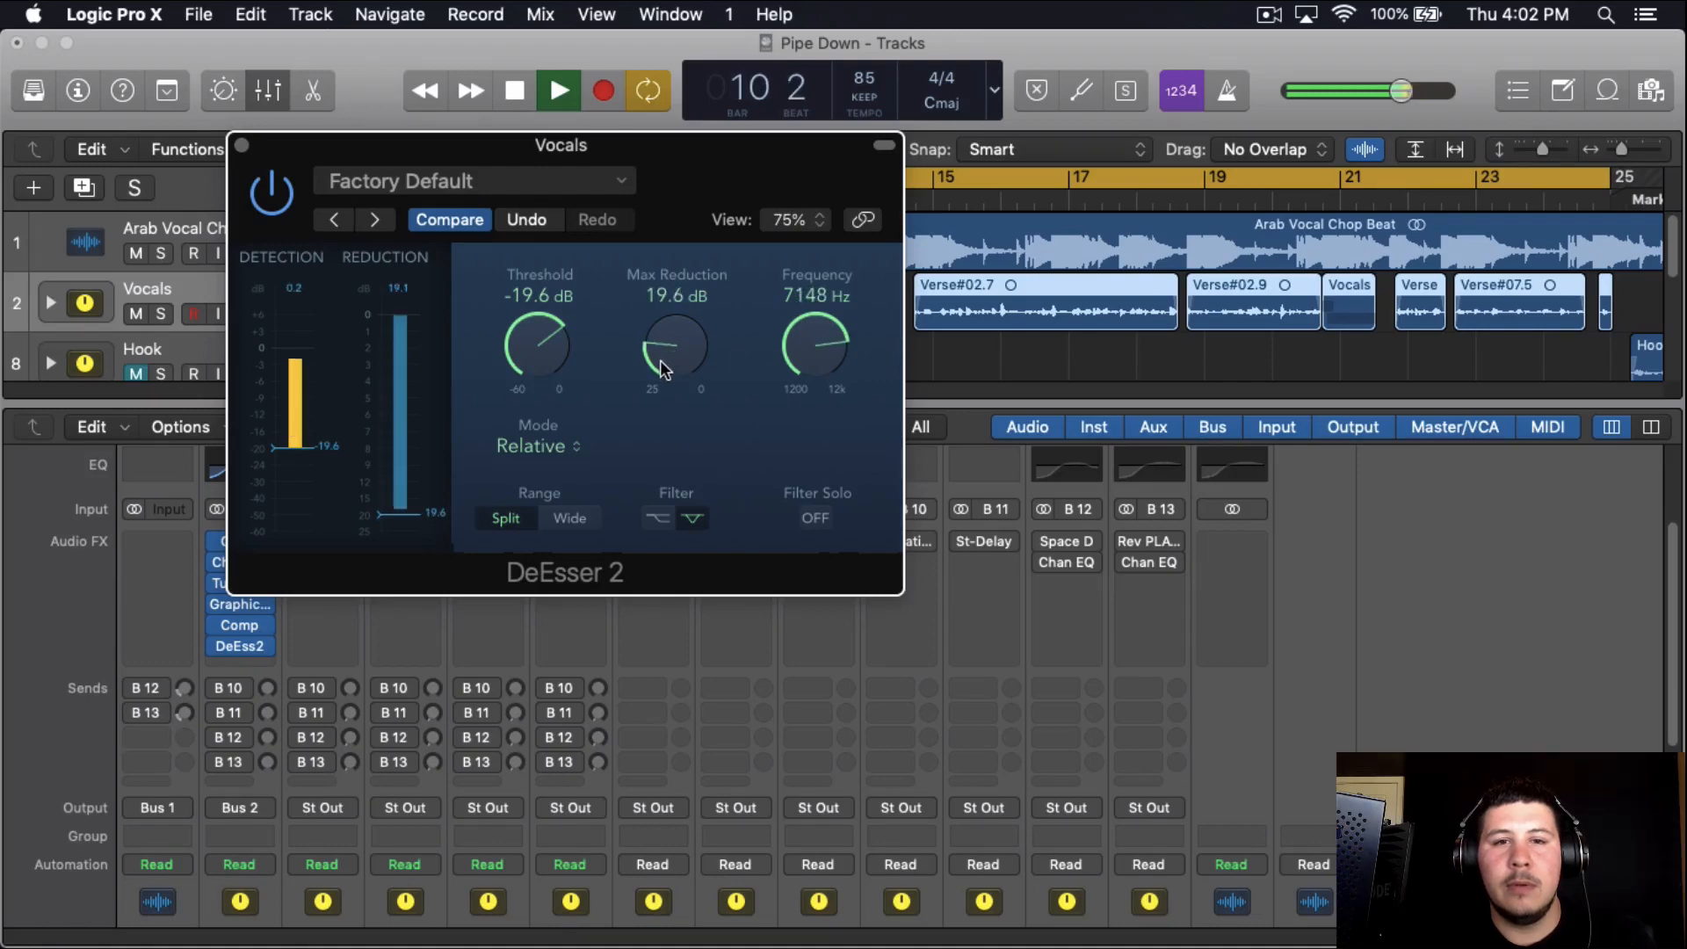
Raise the DeEsser 2's threshold to -12.6 dB and compare the vocals with the de-esser bypassed
left_click_drag(534, 344, 568, 308)
key("space")
key("space")
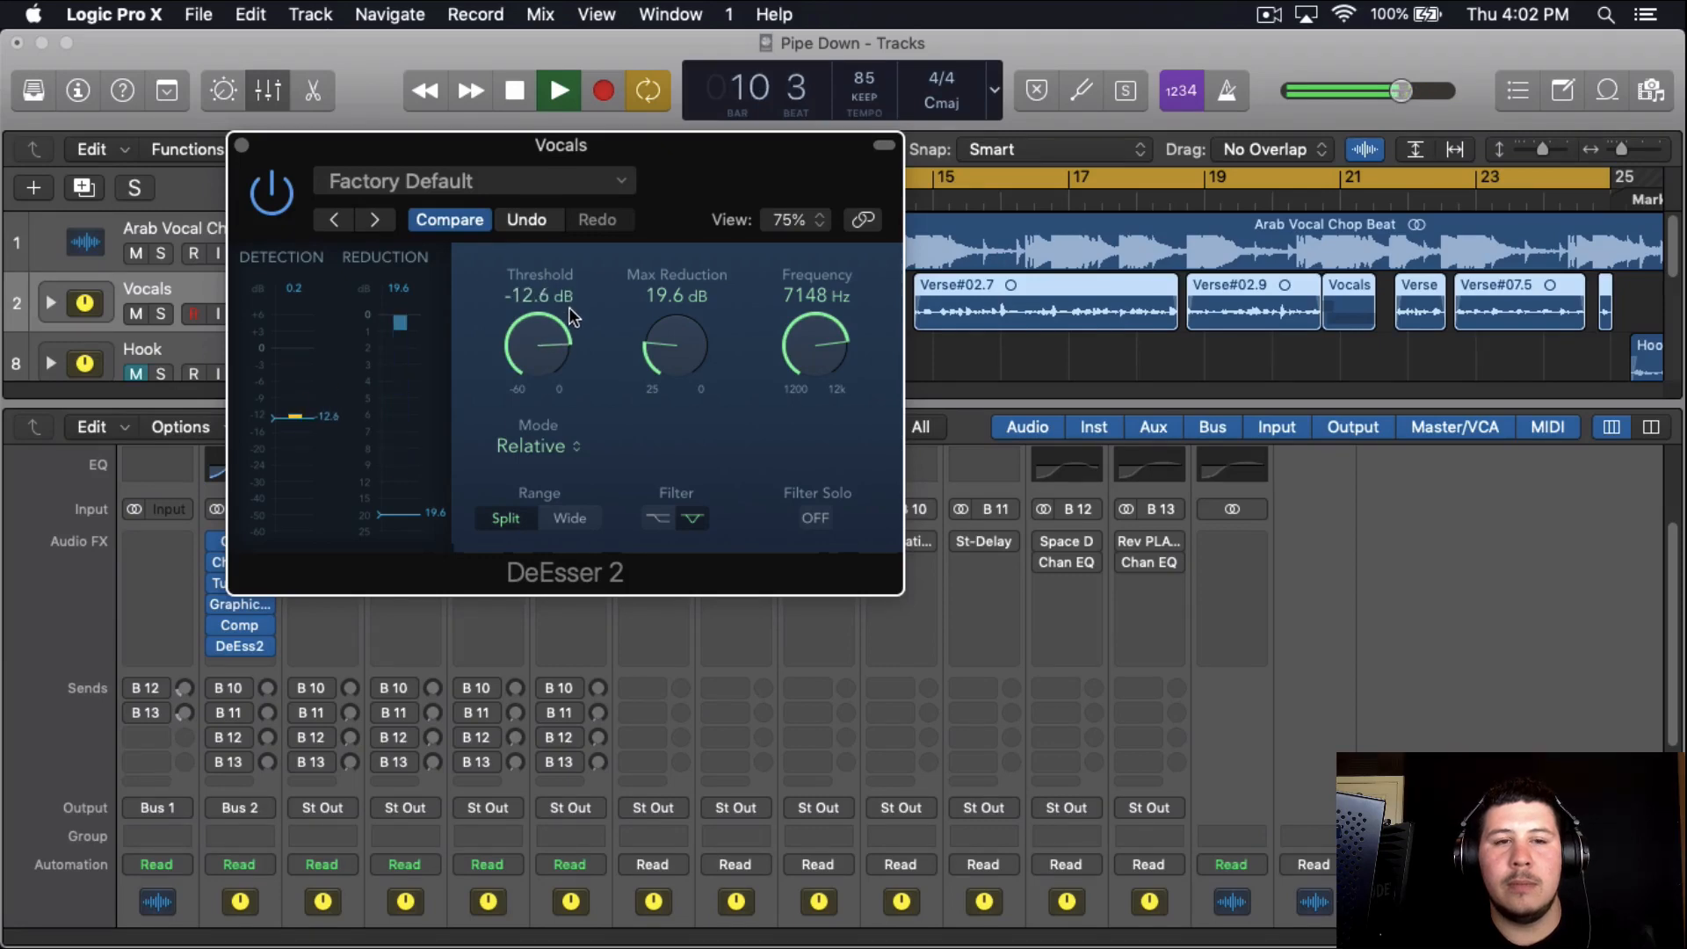
left_click(287, 200)
left_click(285, 199)
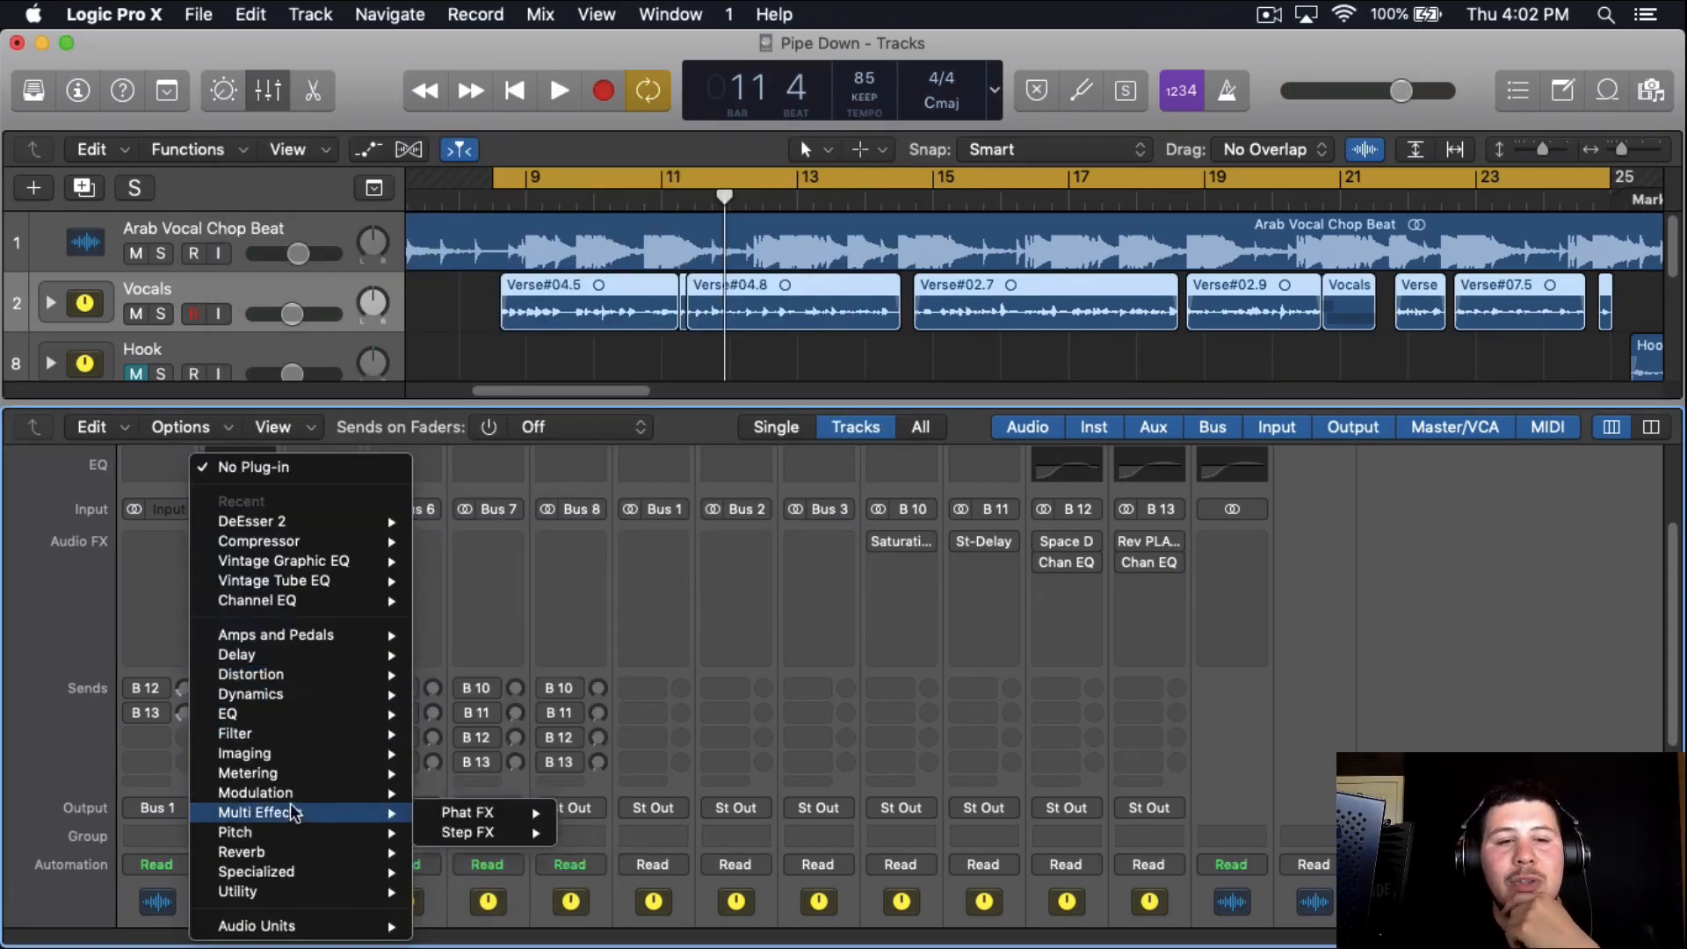
Insert a Stereo Spread imaging plug-in below the DeEsser 2 on the Vocals channel
mouse_move(306, 759)
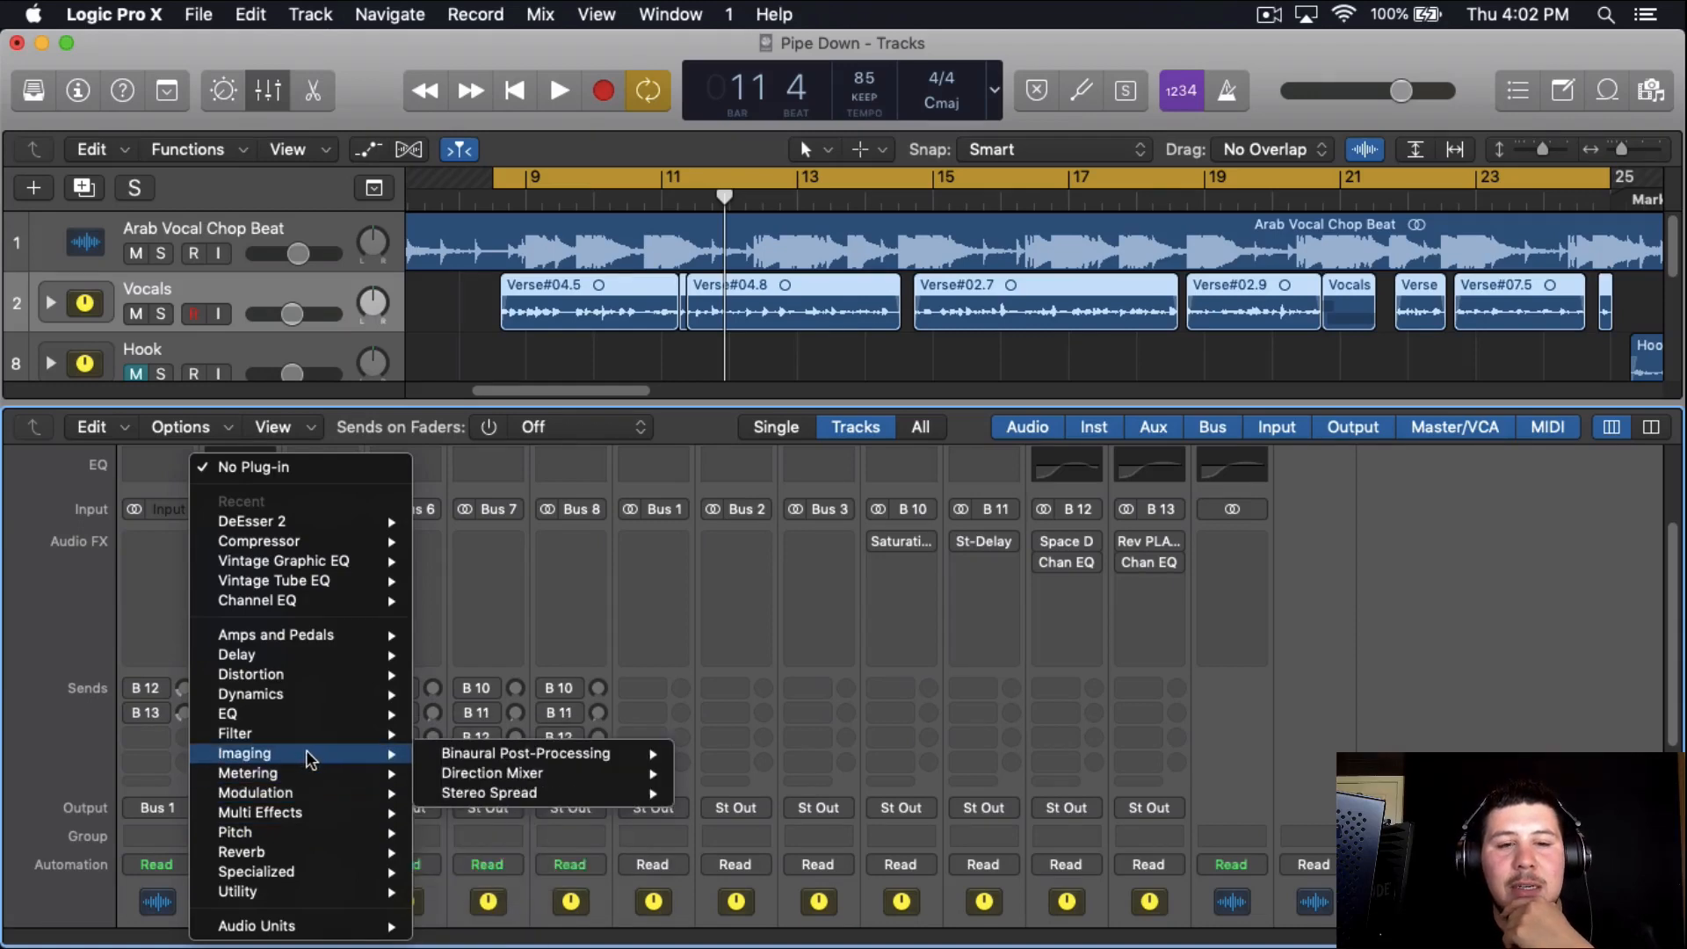
mouse_move(615, 793)
left_click(716, 792)
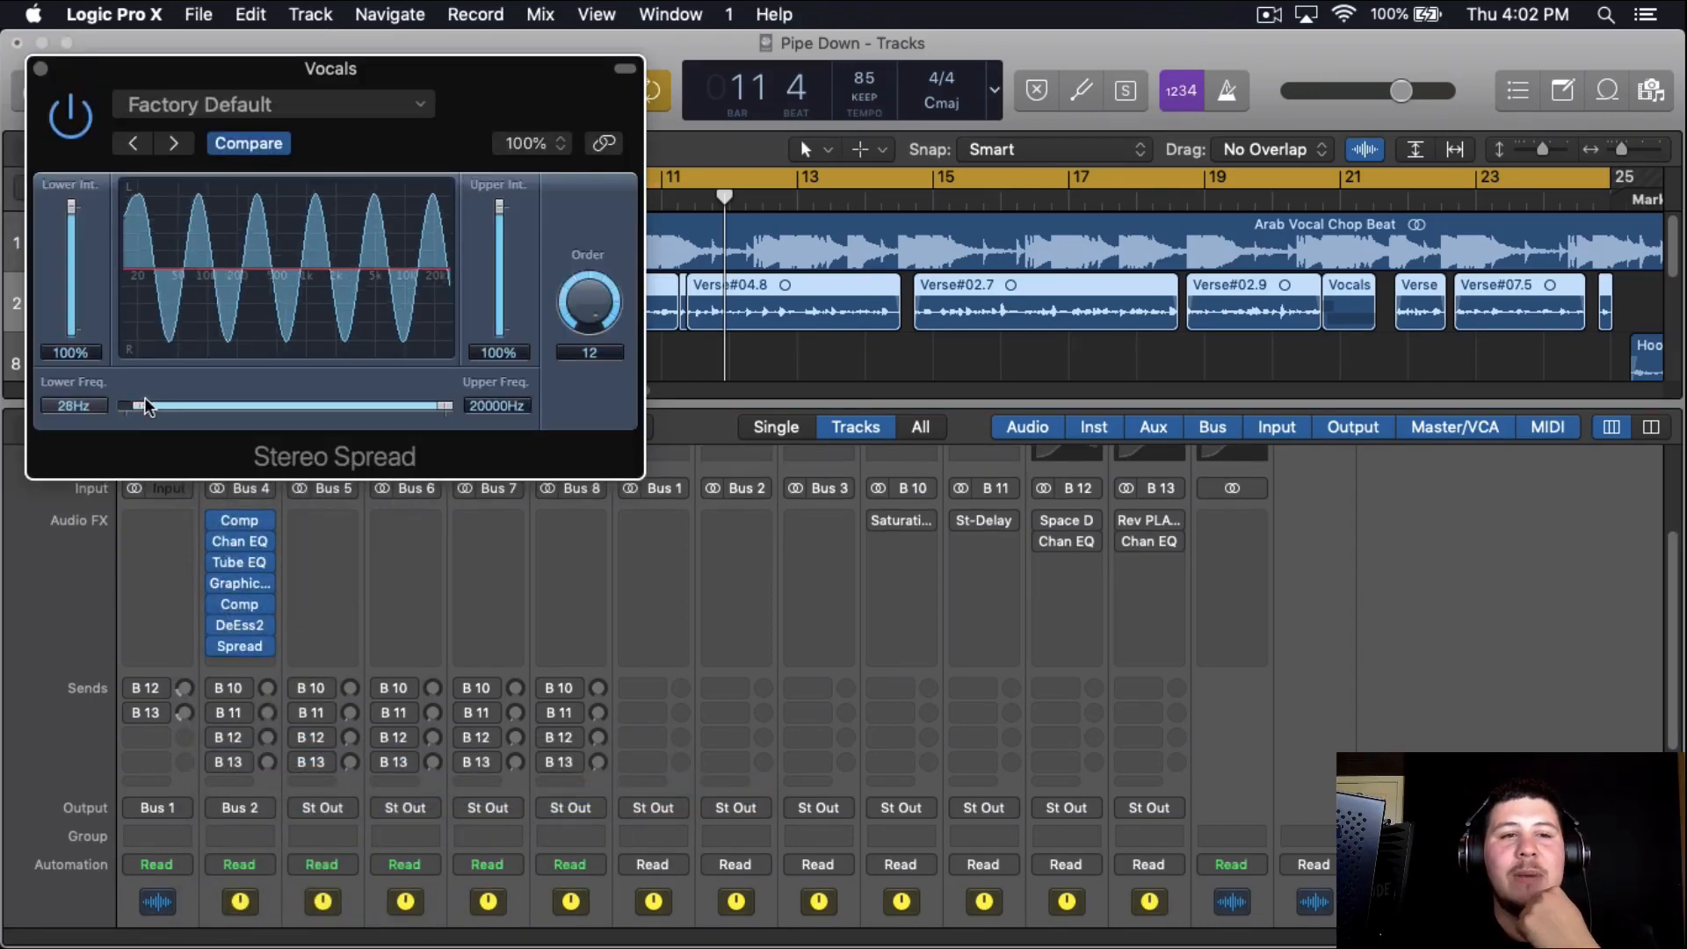
Set the Stereo Spread's lower frequency to 550 Hz and lower intensity to 4%, and play the song to audition it
left_click_drag(145, 406, 279, 408)
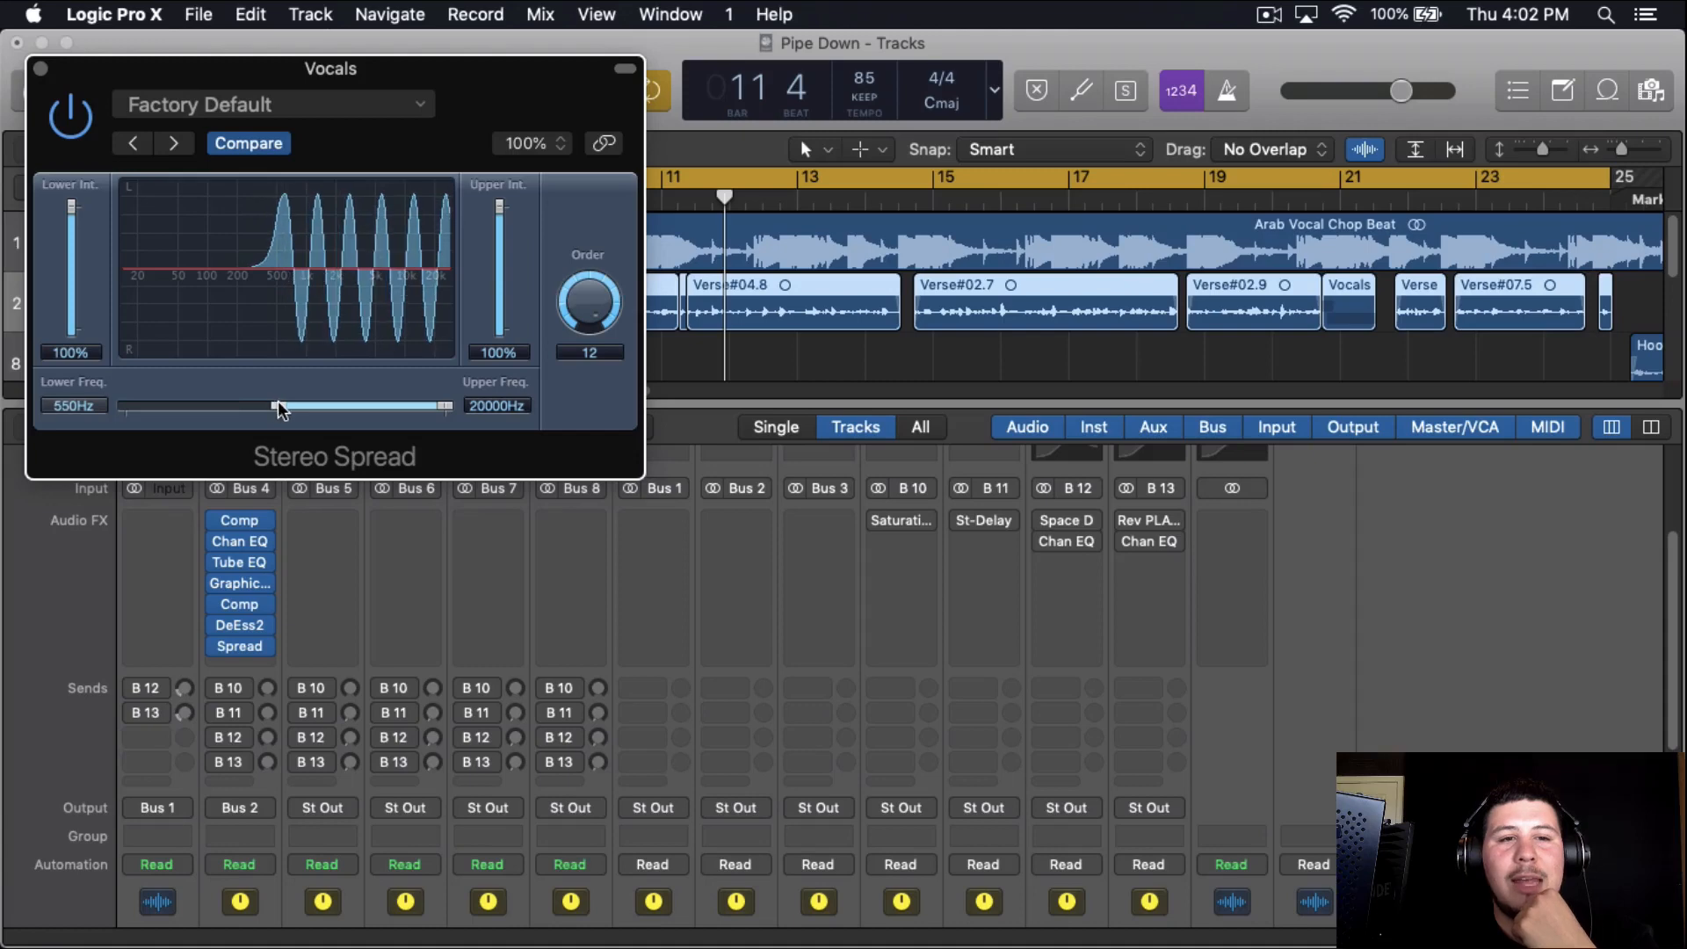
left_click_drag(72, 207, 87, 271)
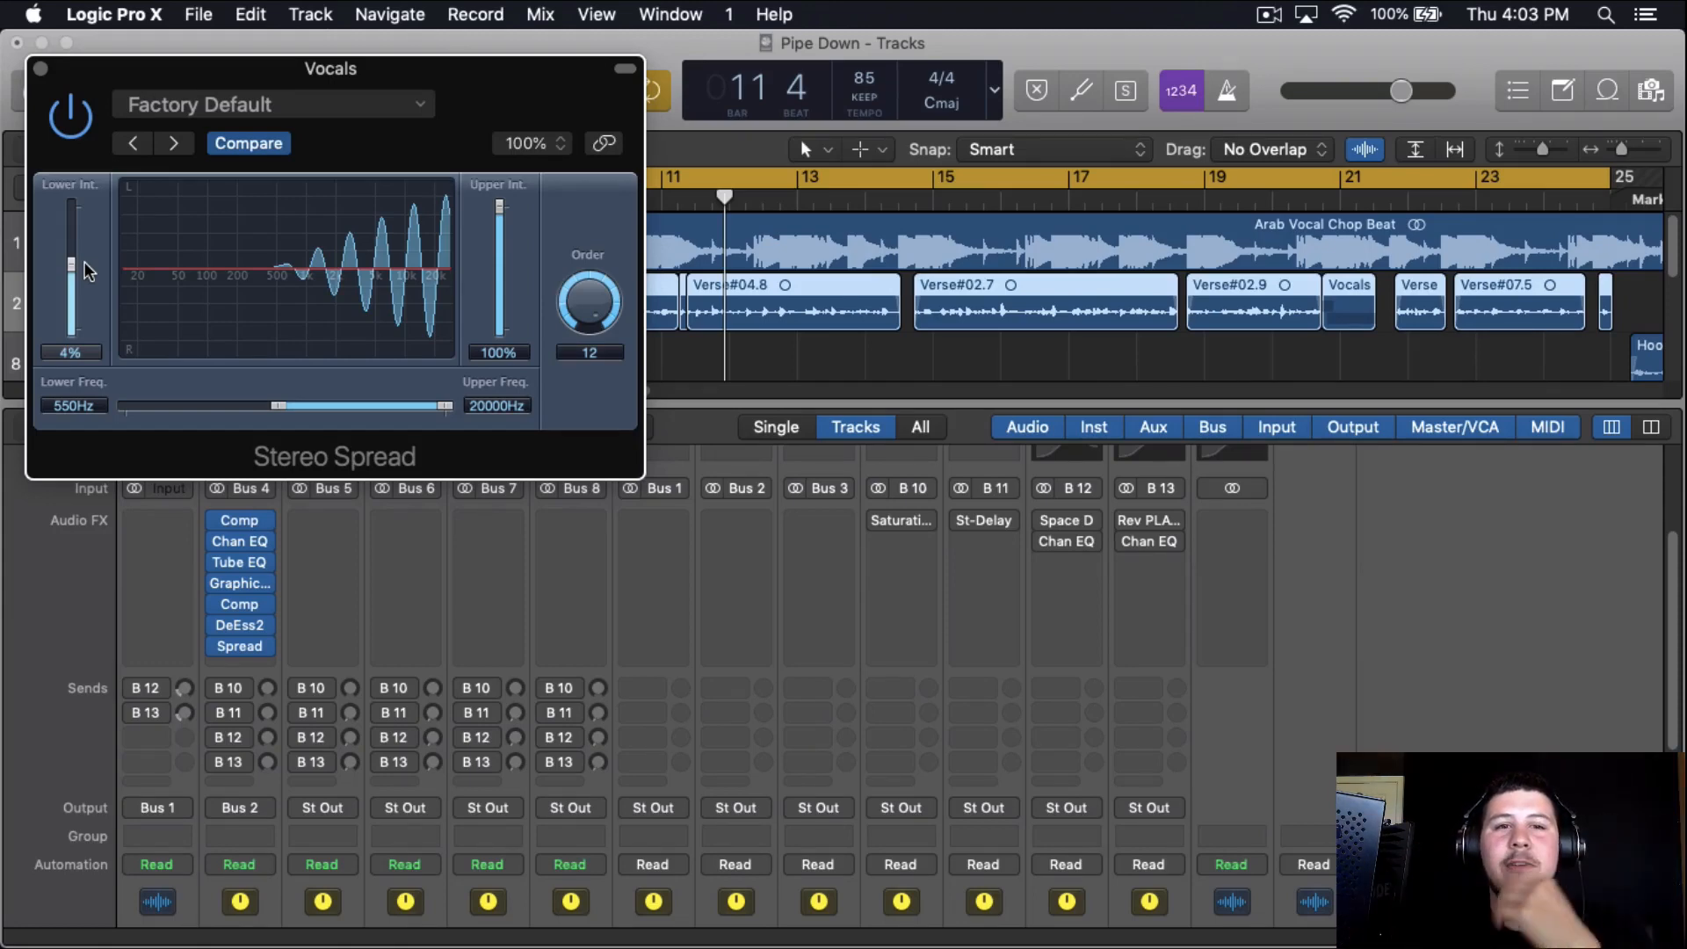
key("space")
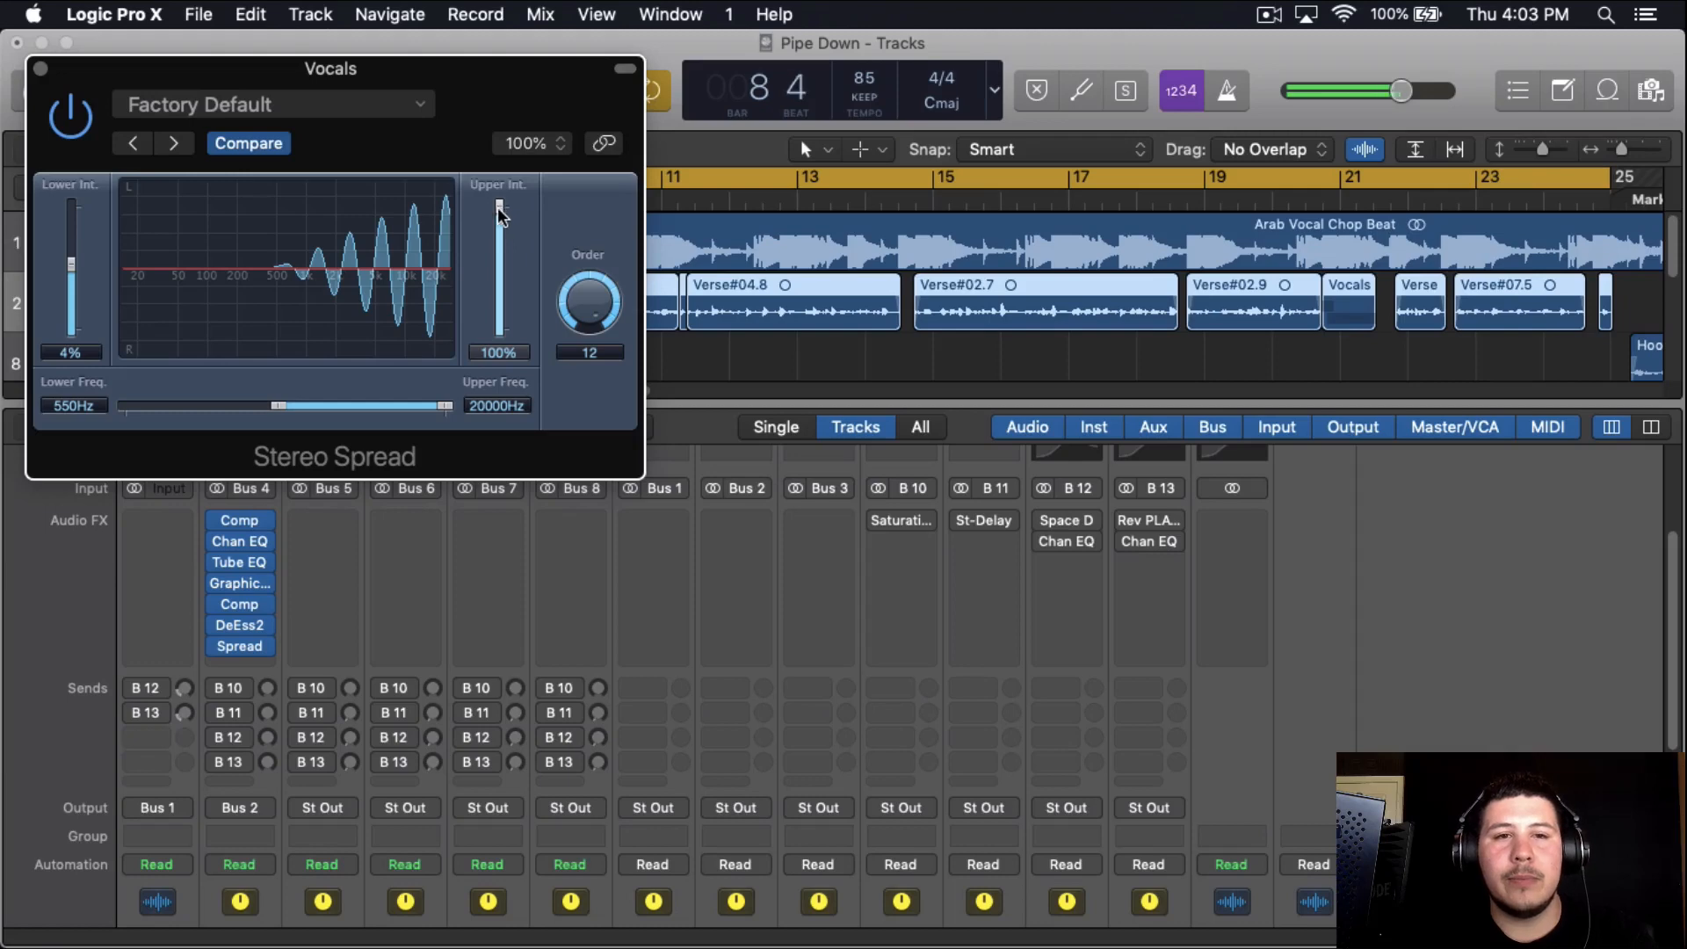
Lower the Stereo Spread's upper intensity to 14% and finally 10%, comparing the vocals with the plug-in bypassed at each setting, and close it
left_click_drag(500, 207, 514, 261)
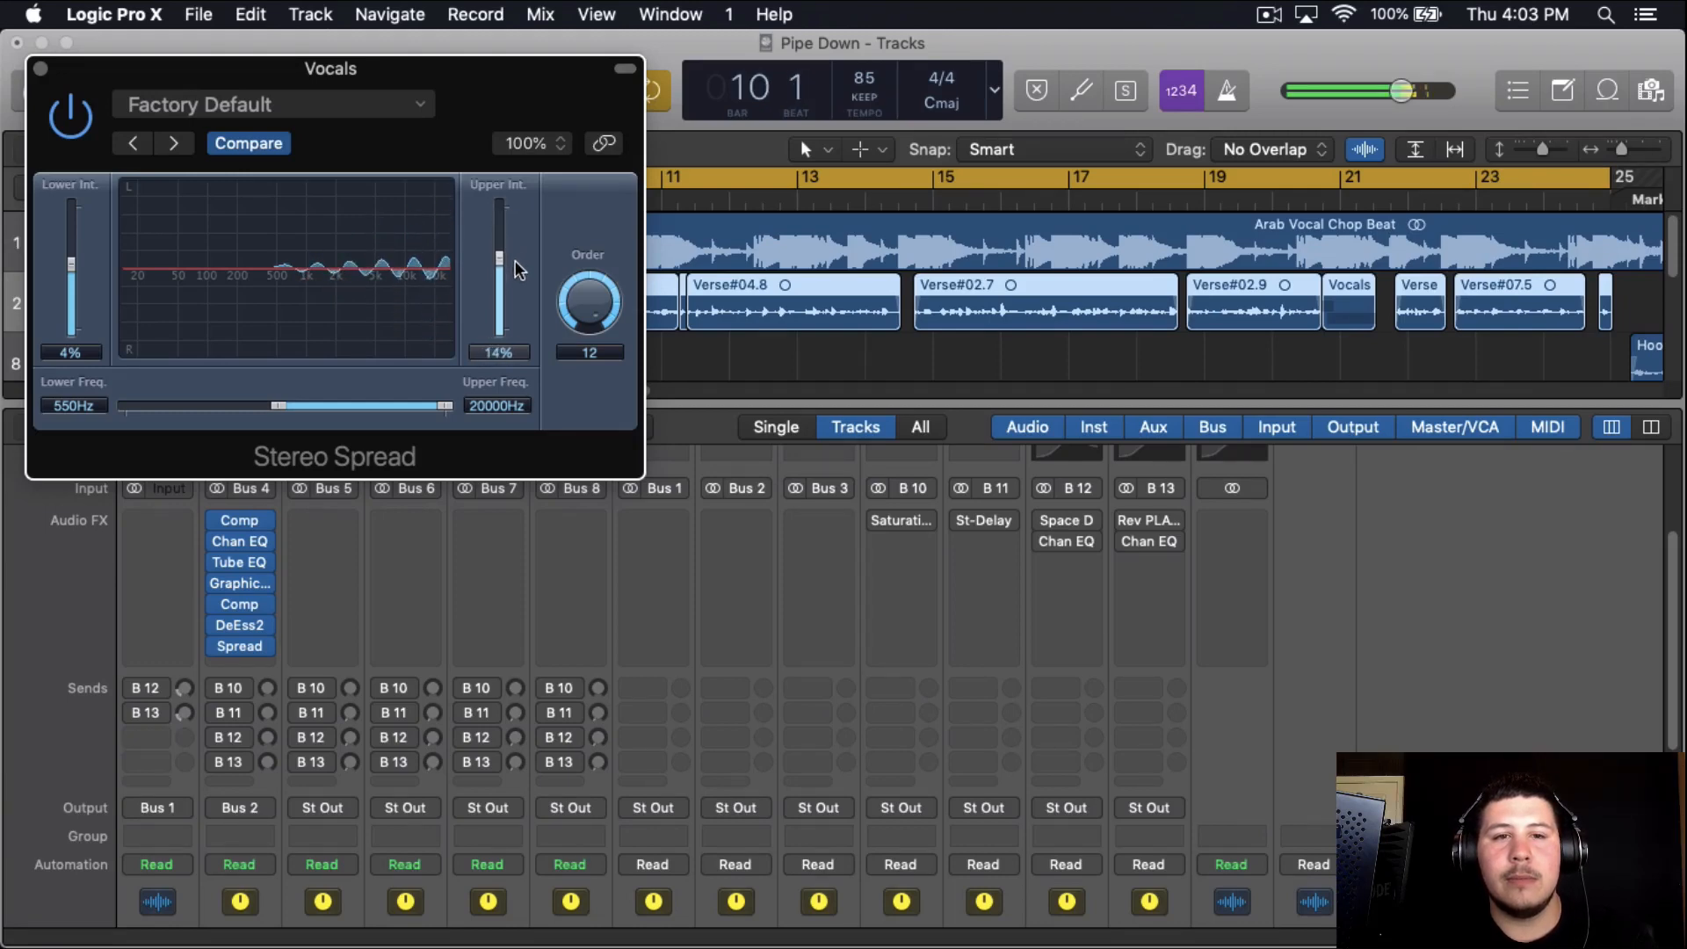
left_click(70, 118)
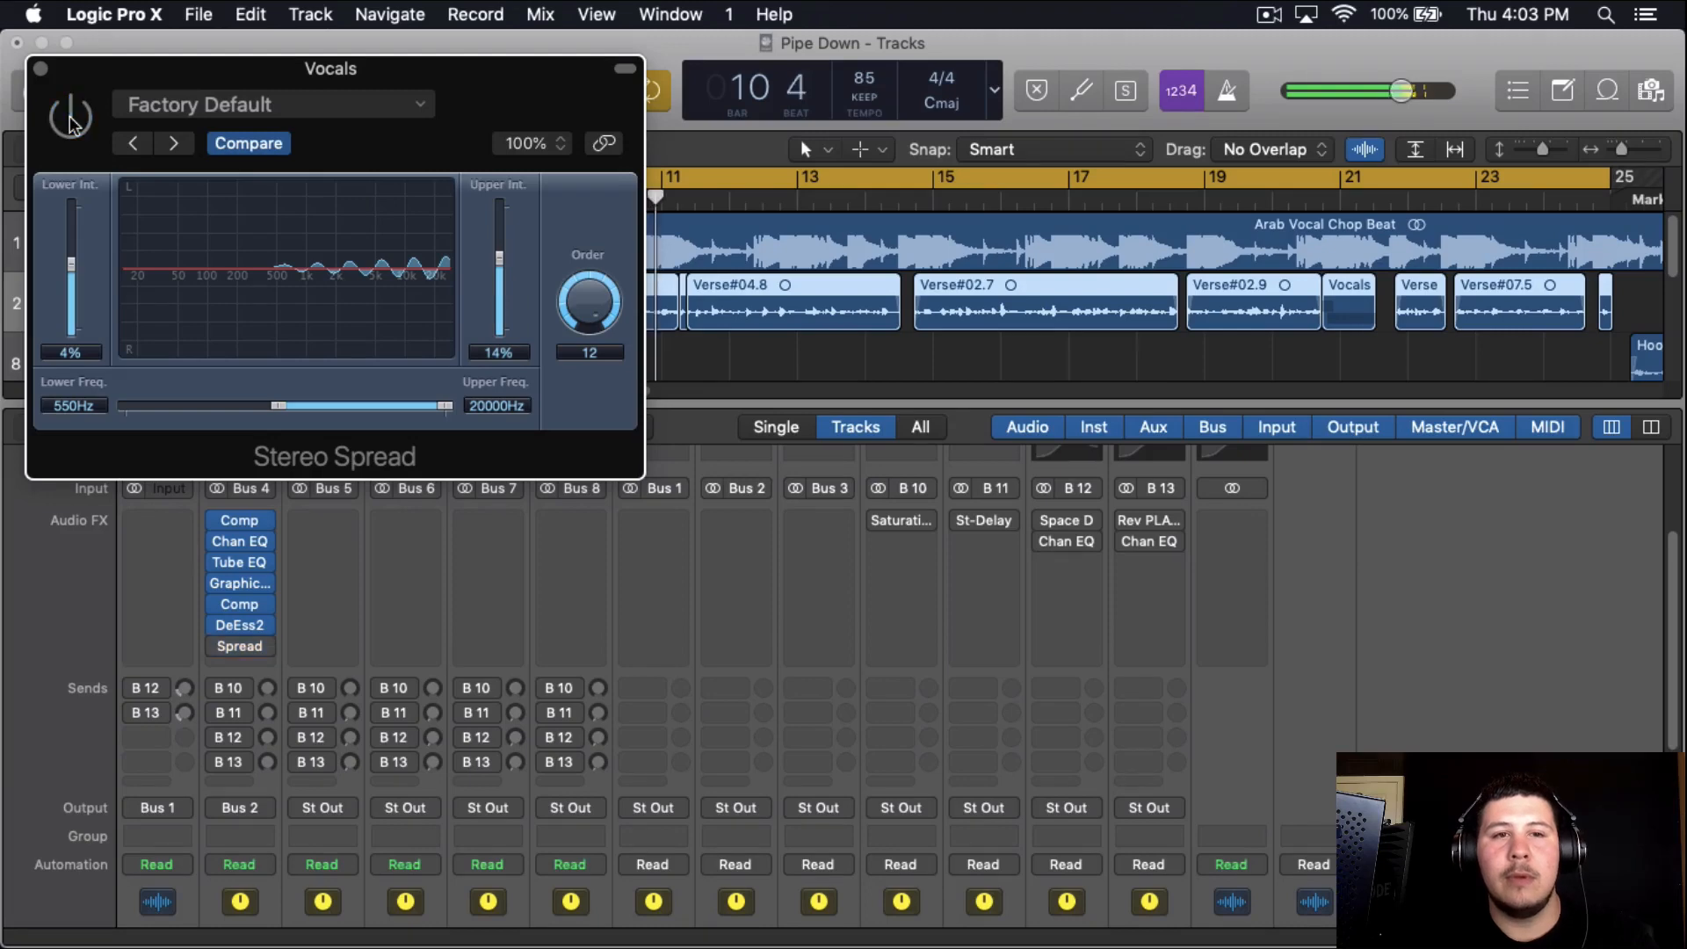
left_click(70, 119)
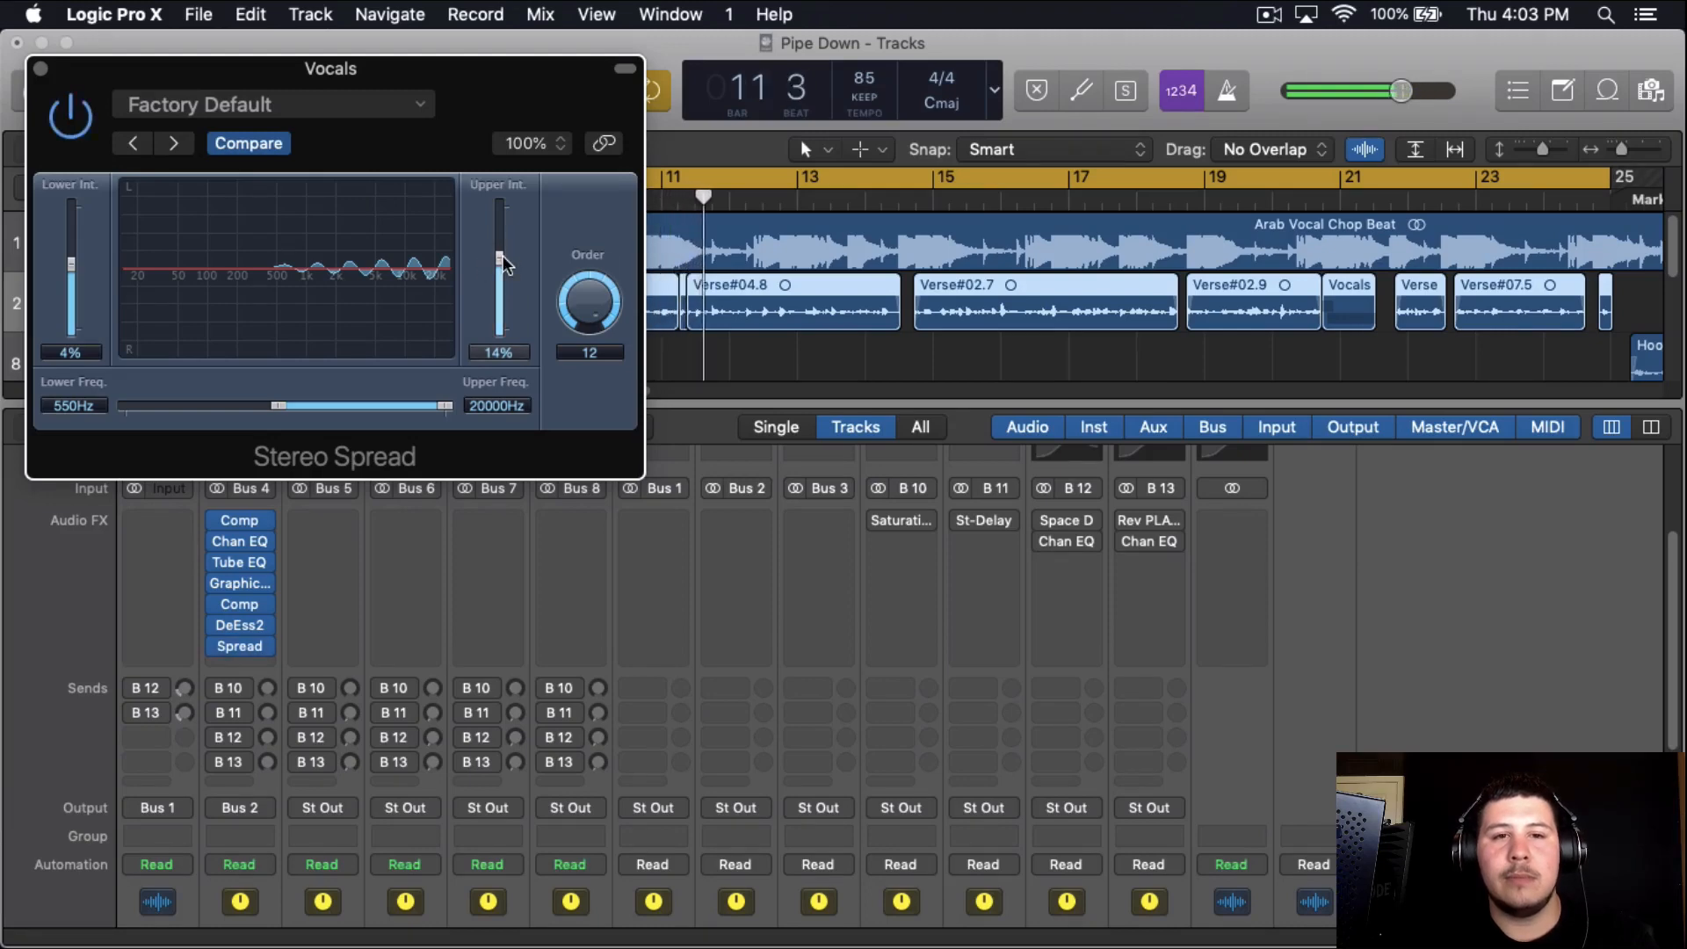
left_click_drag(501, 258, 504, 269)
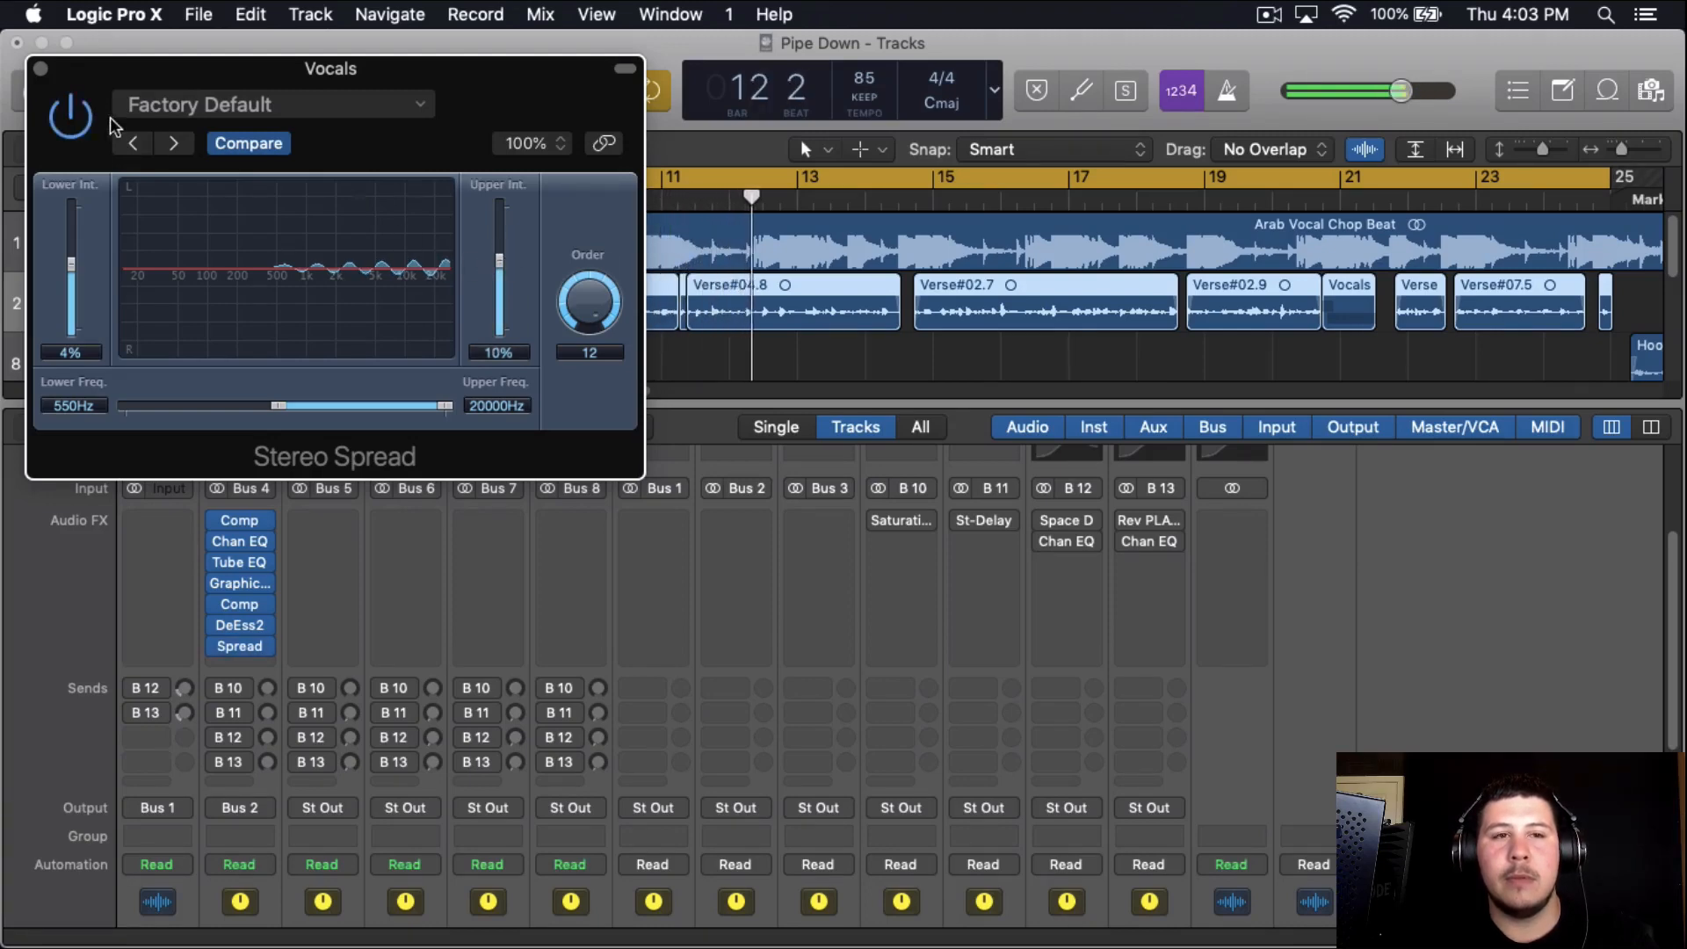
left_click(72, 118)
left_click(72, 118)
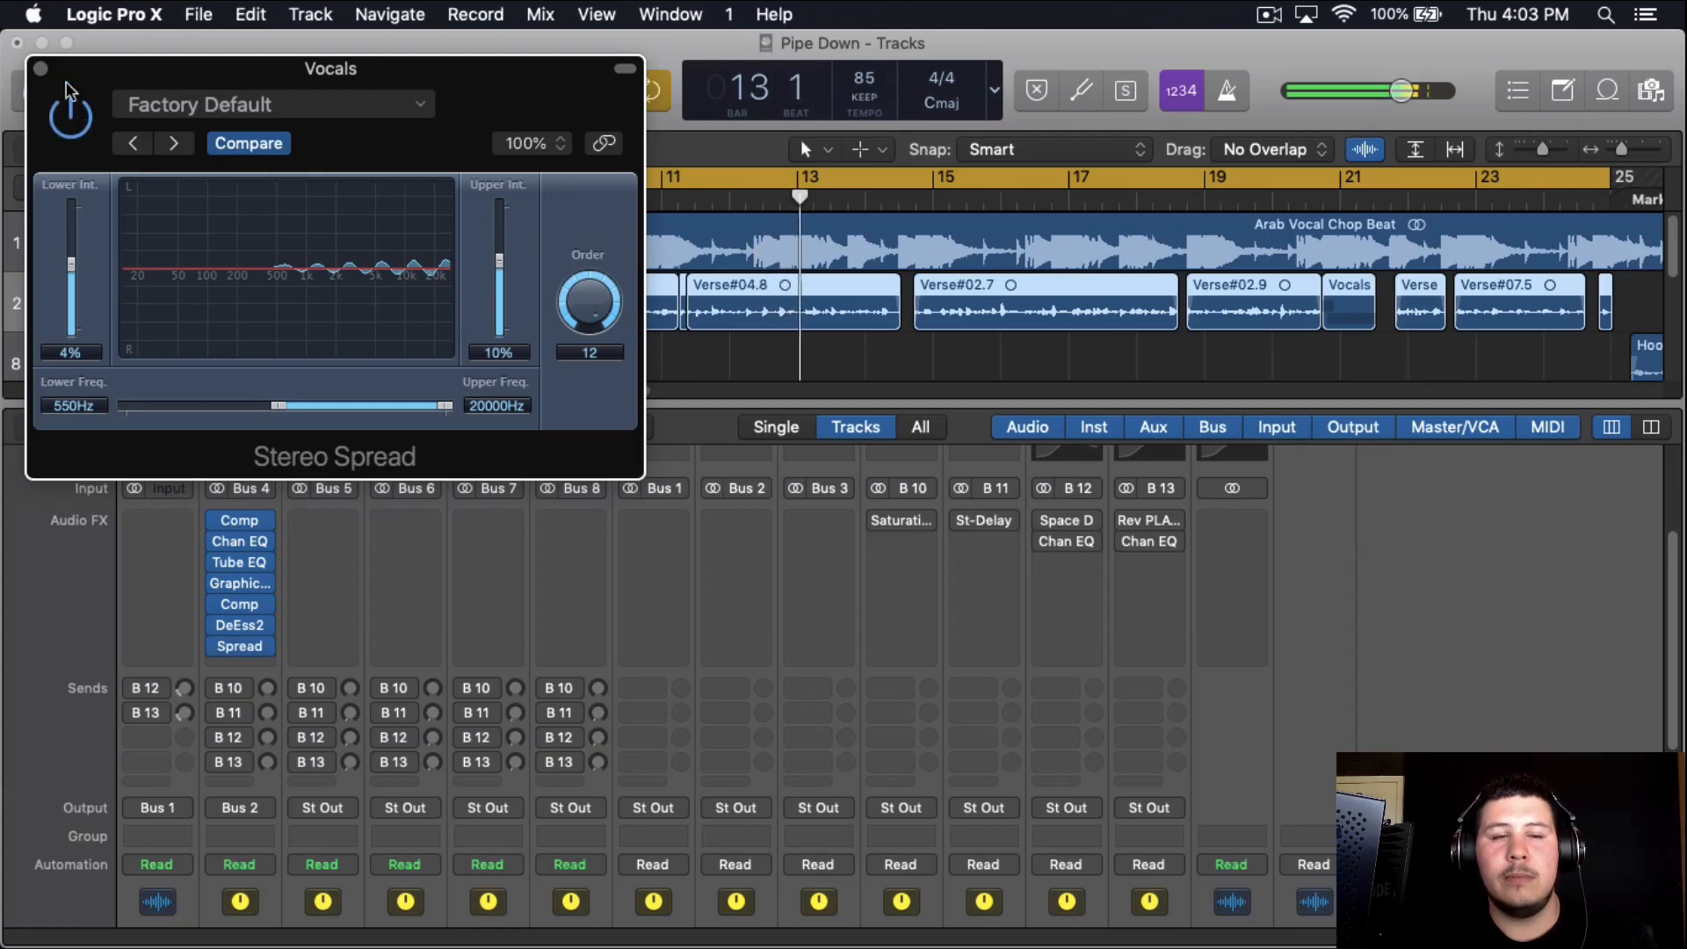
left_click(40, 67)
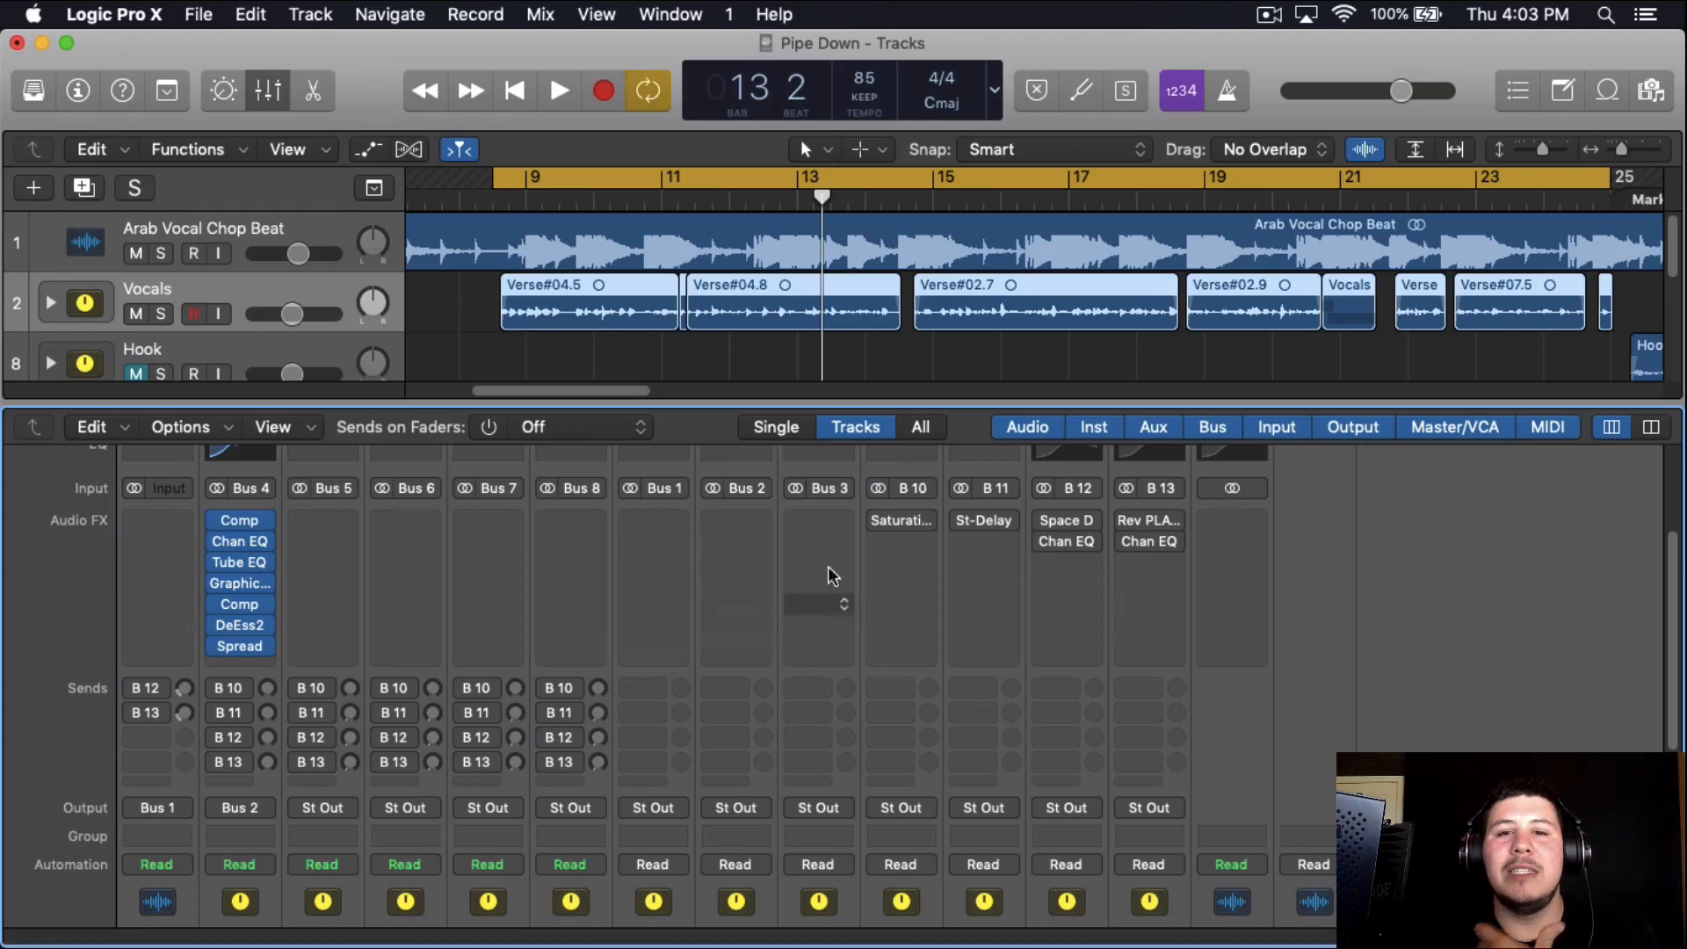
Enable the Saturation Knob on the Pre-Amp channel fed by Bus 10, and review its saturation settings
left_click(910, 527)
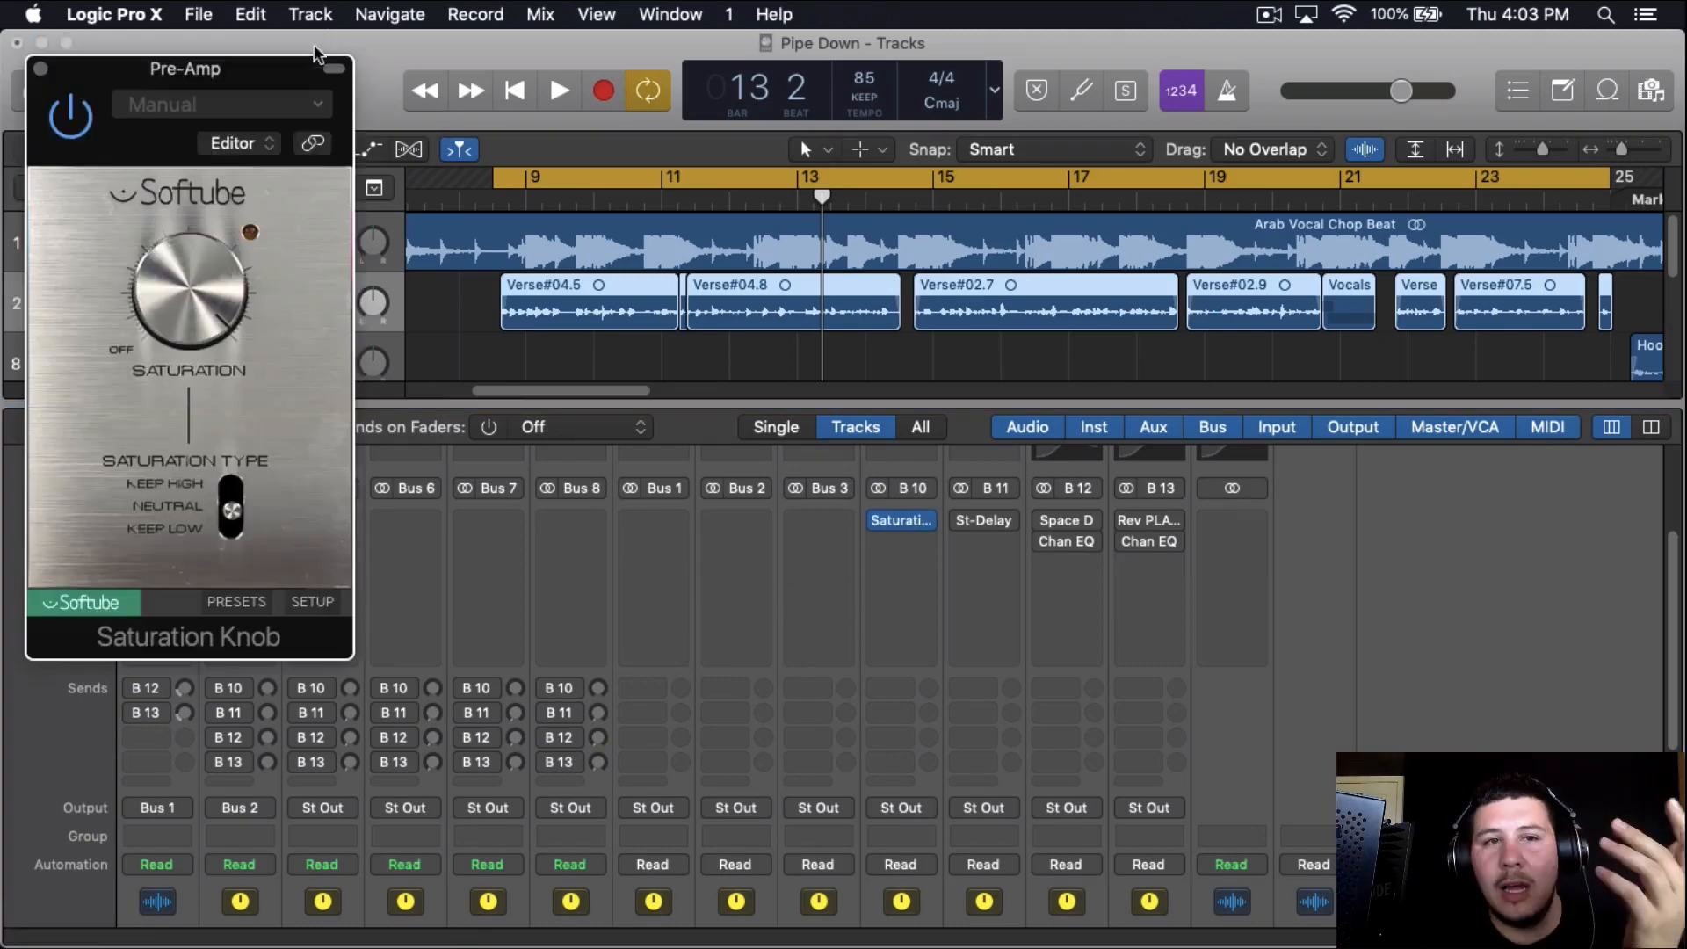
left_click_drag(317, 60, 669, 59)
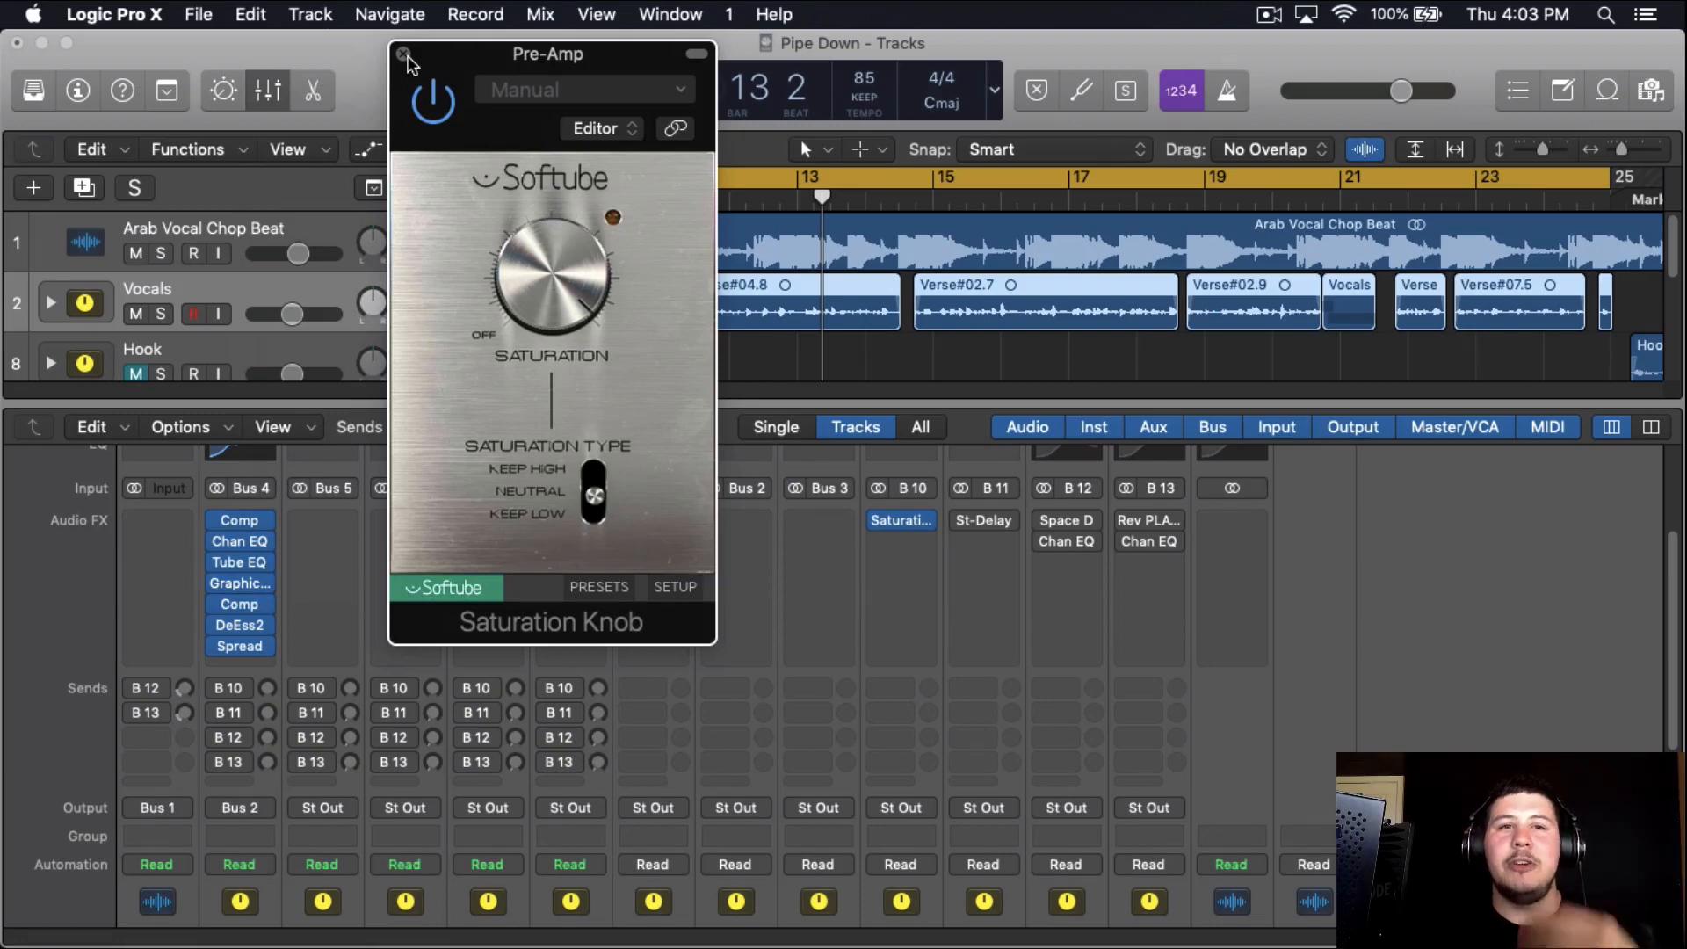
left_click(404, 54)
During playback, activate the Vocals channel's Bus 10 send at -31.3 dB and audition the saturation
key("space")
left_click(217, 688)
mouse_move(266, 687)
left_mouse_down()
mouse_move(275, 607)
mouse_move(277, 667)
left_mouse_up()
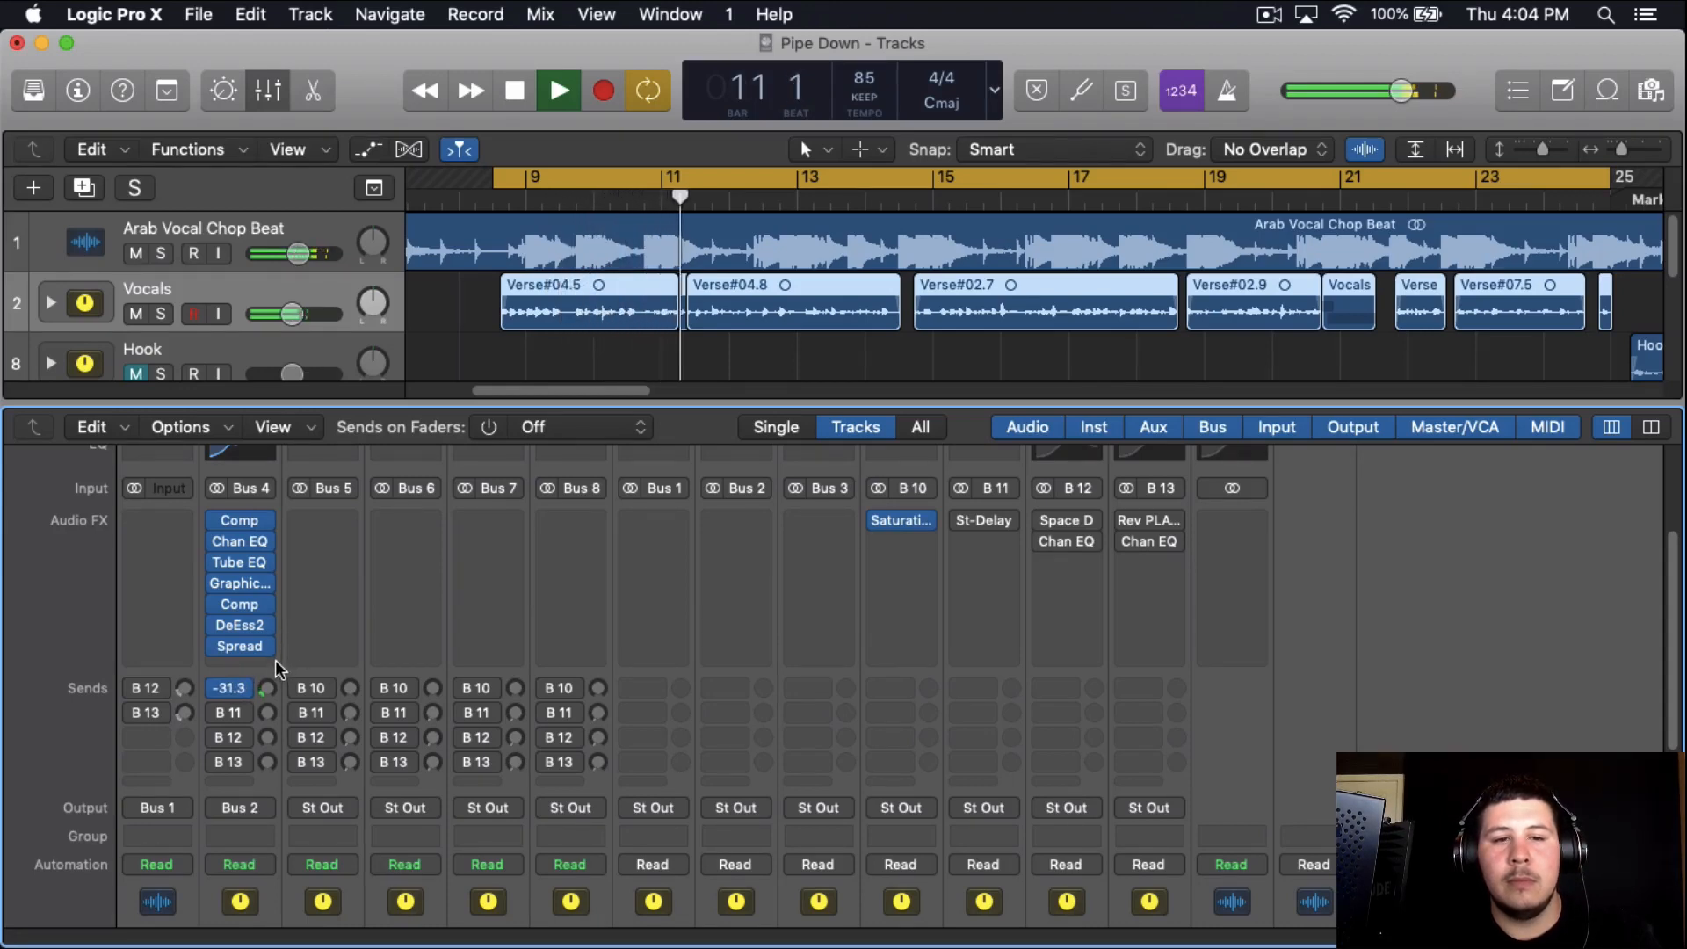
left_click(876, 522)
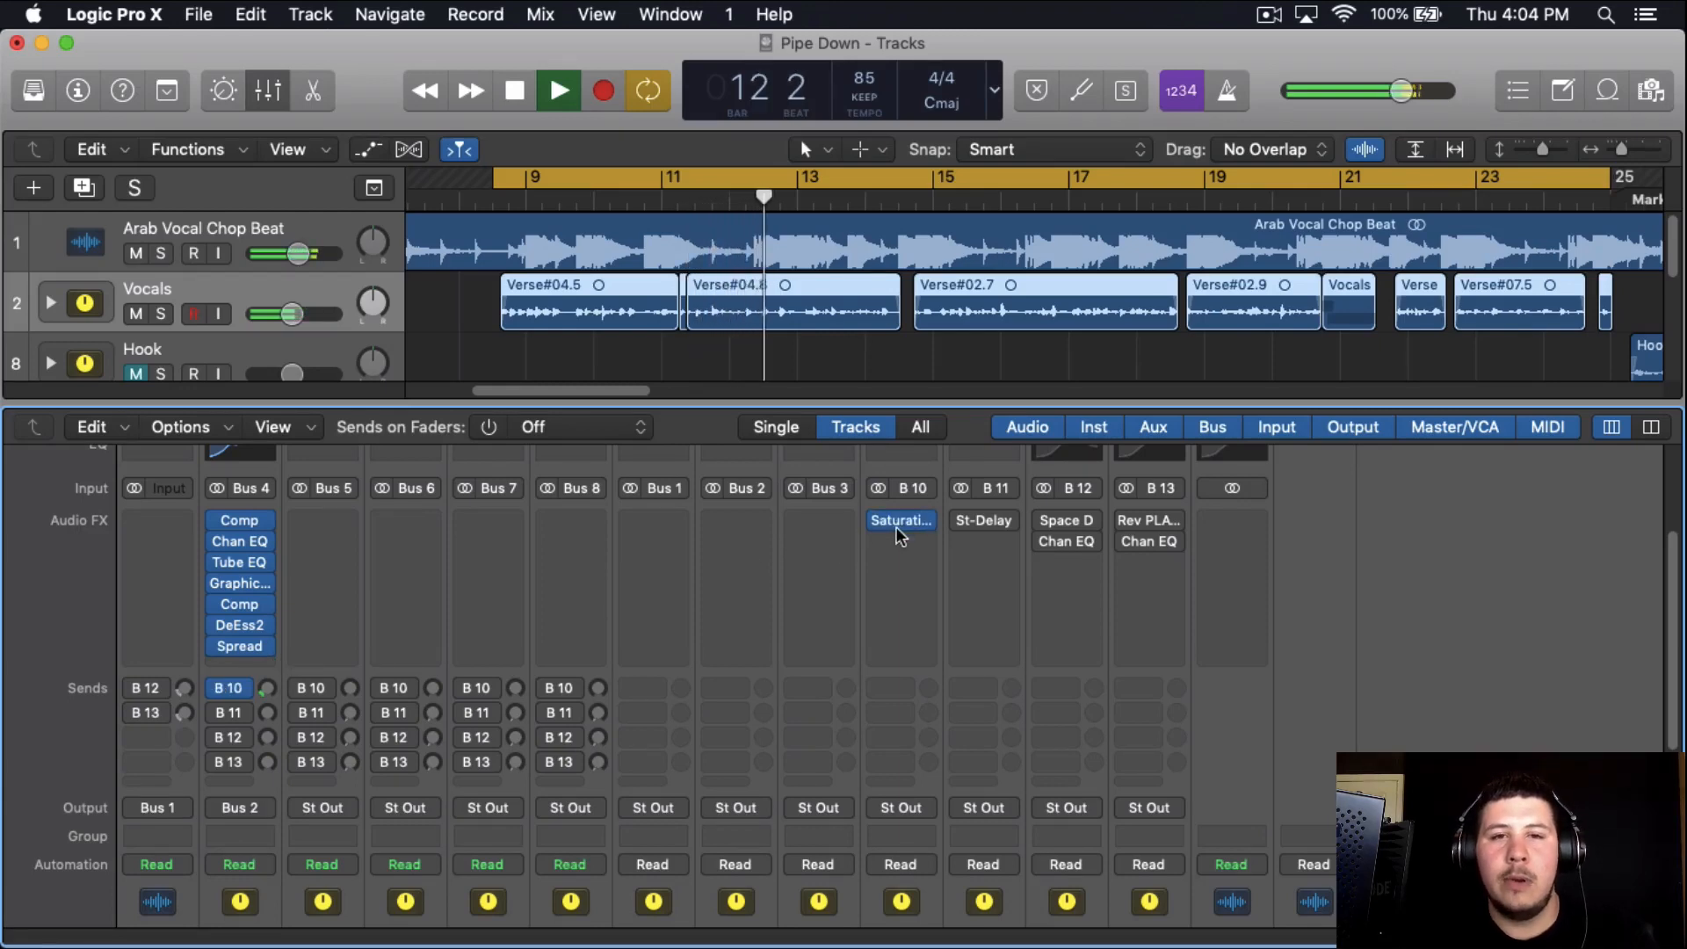
key("space")
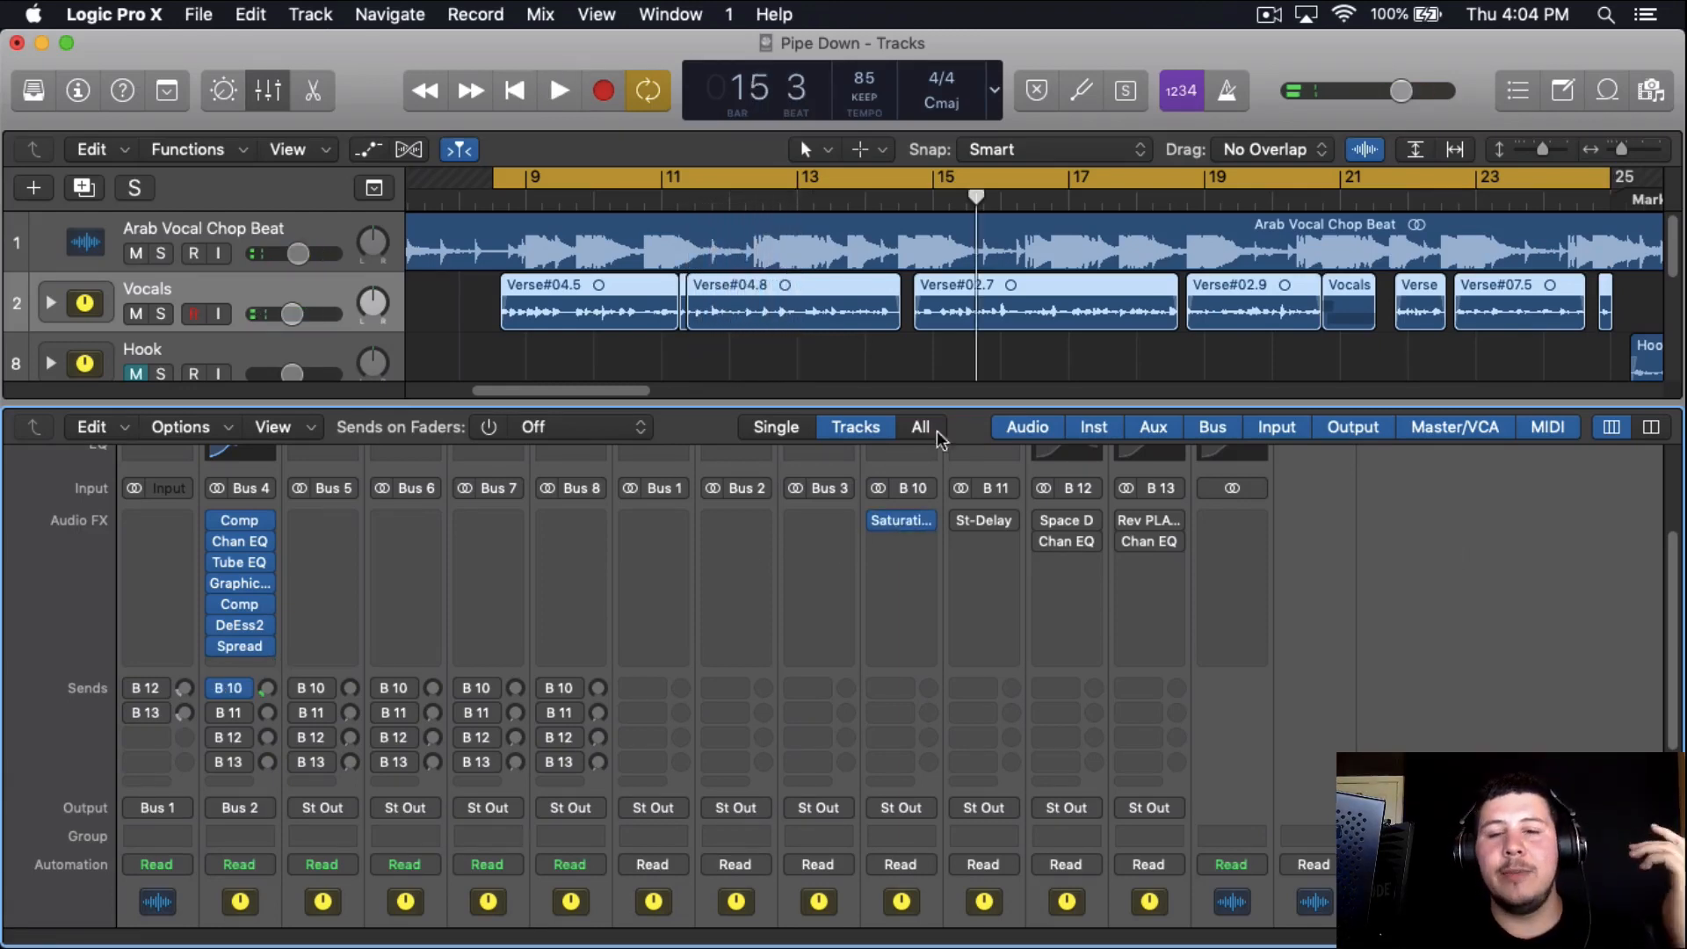
Enable the stereo delay on the Bus 11 channel, activate the Vocals channel's Bus 11 send, and audition it
left_click(990, 528)
left_click_drag(558, 125, 632, 105)
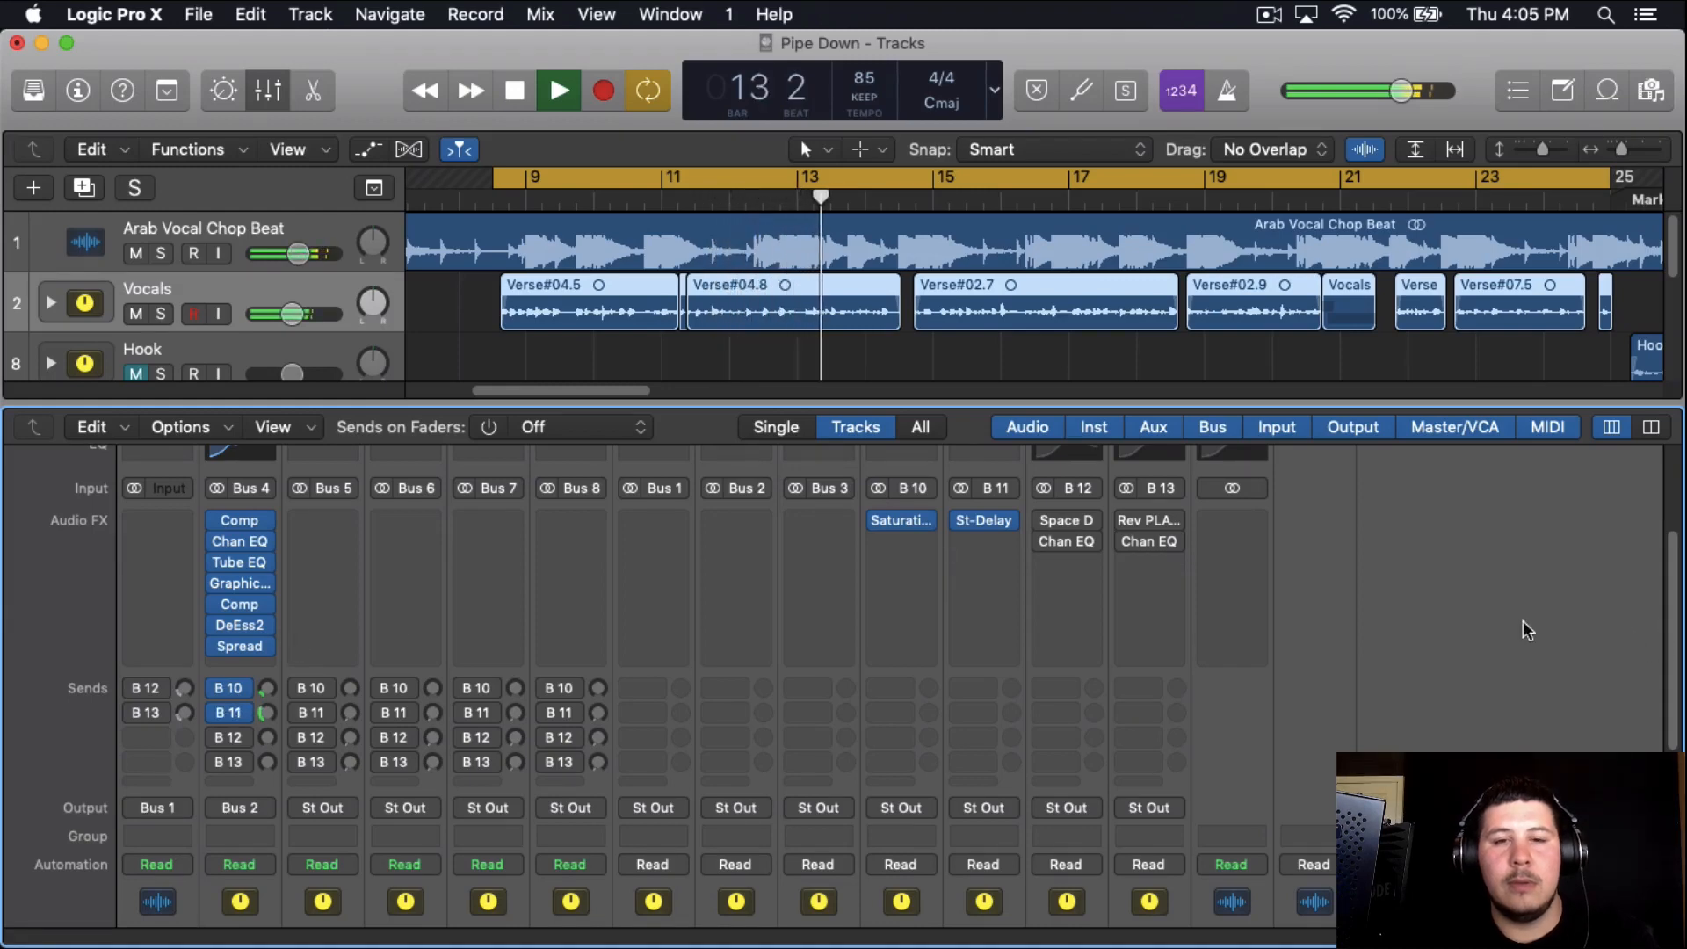
key("space")
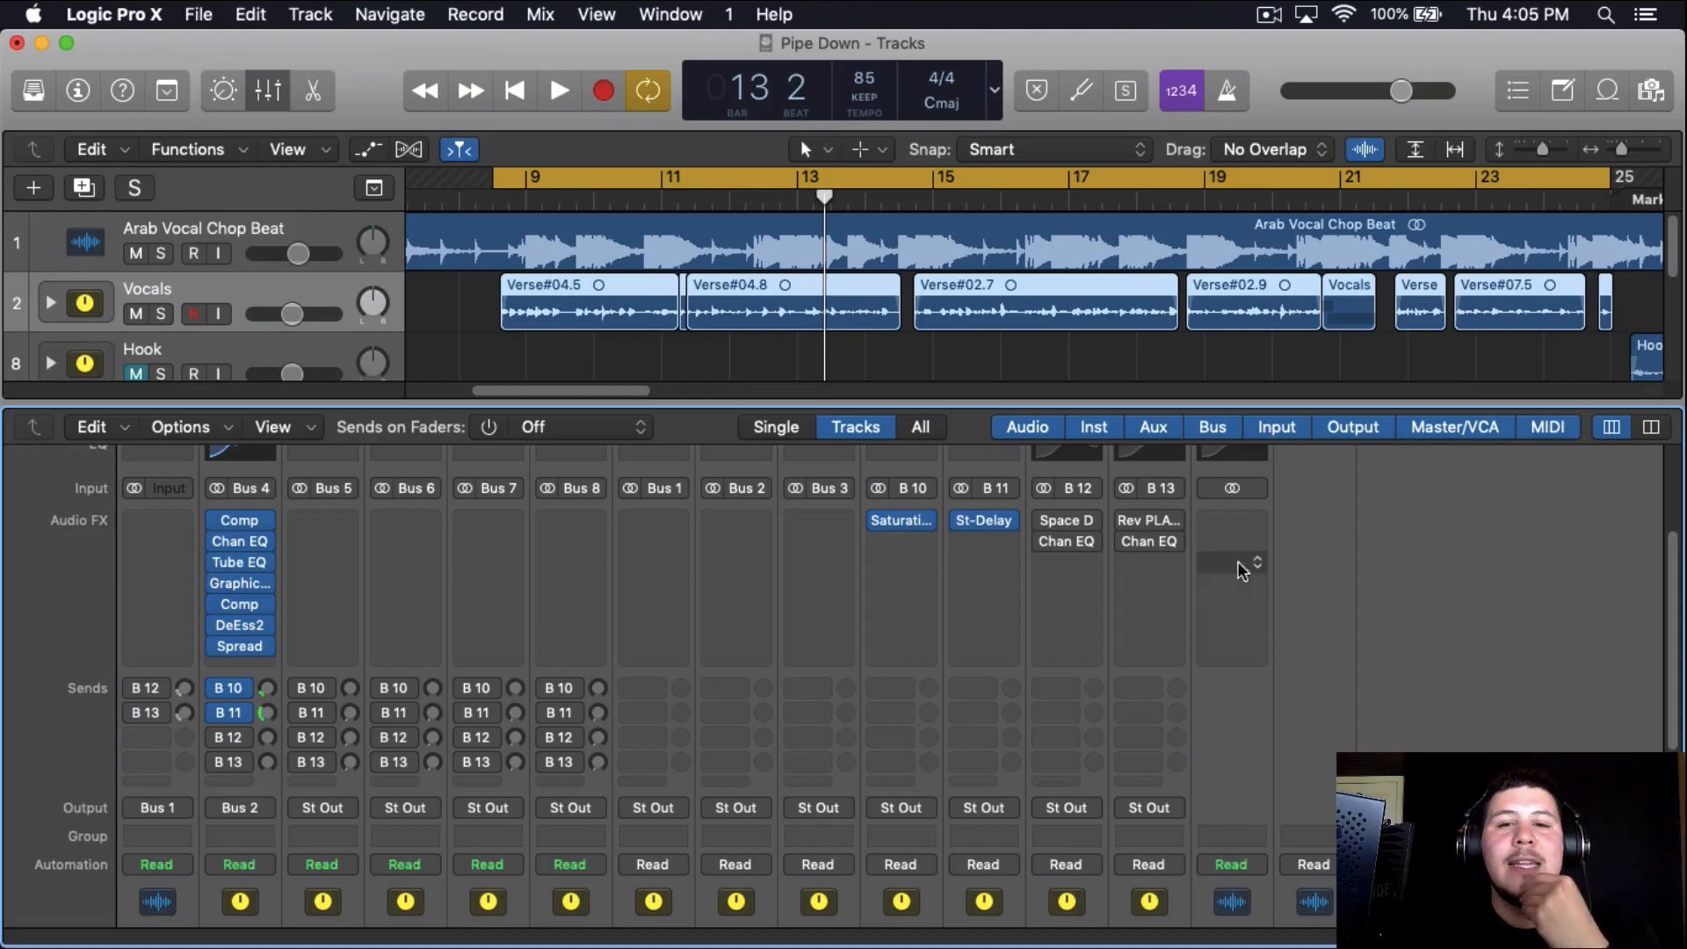
Enable Space Designer and Channel EQ on the Bus 12 Reverb channel, and review Space Designer's 04.4s Big Plate preset
left_click_drag(1043, 520, 1048, 537)
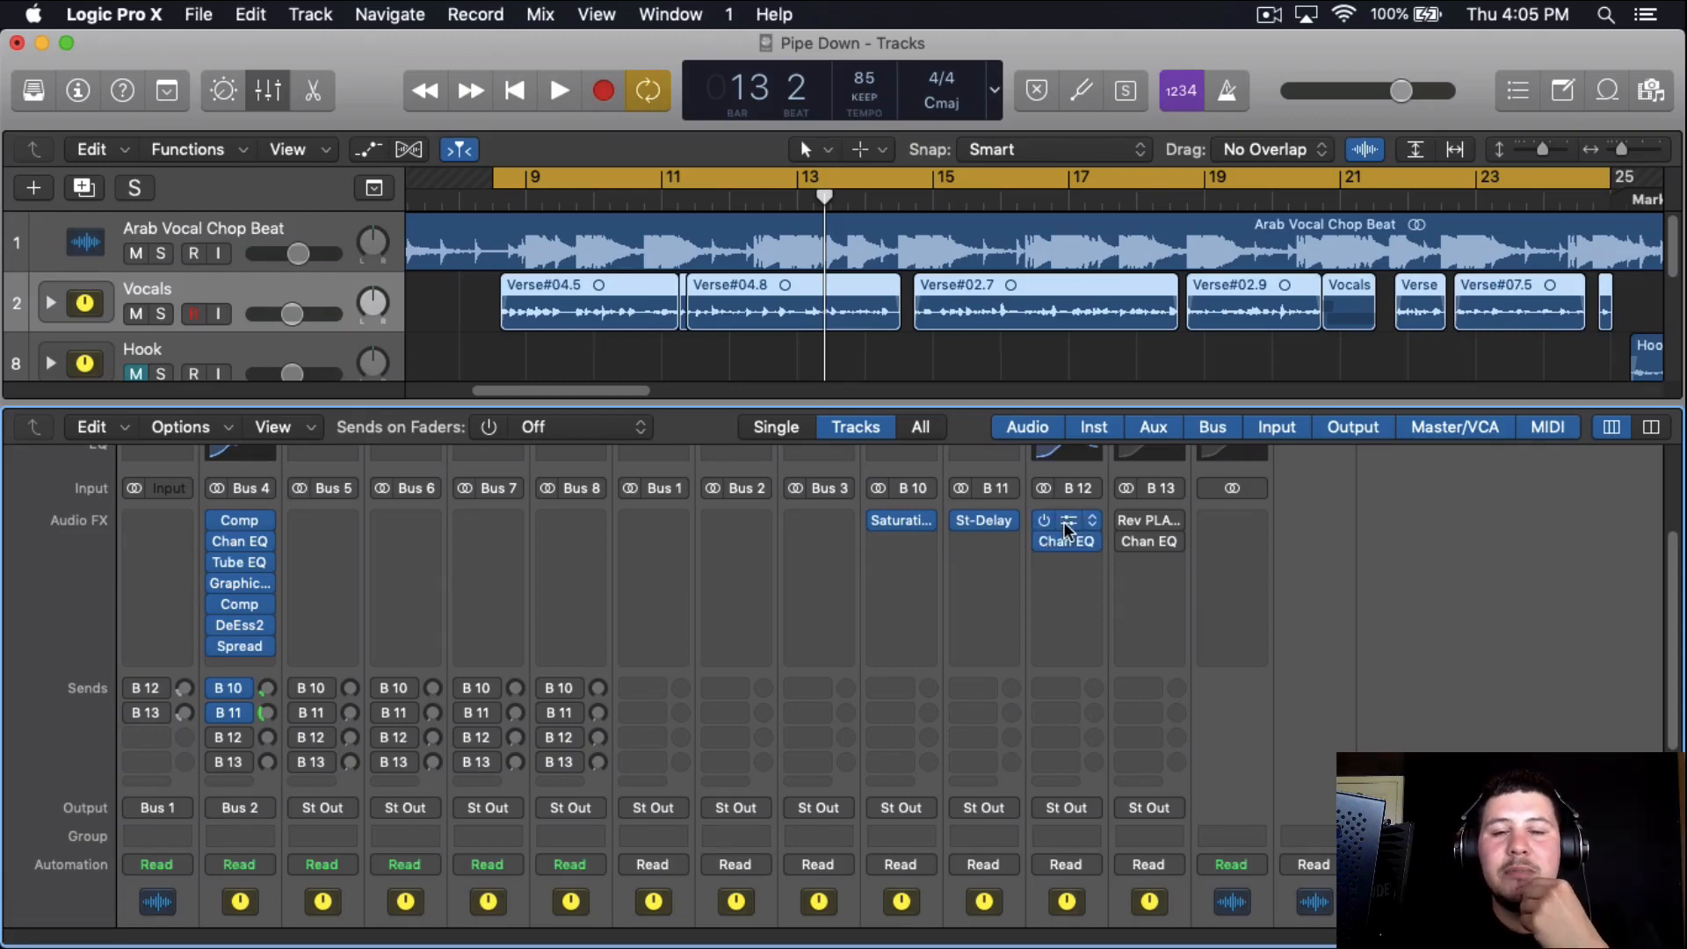
left_click(1063, 522)
left_click_drag(720, 59, 929, 53)
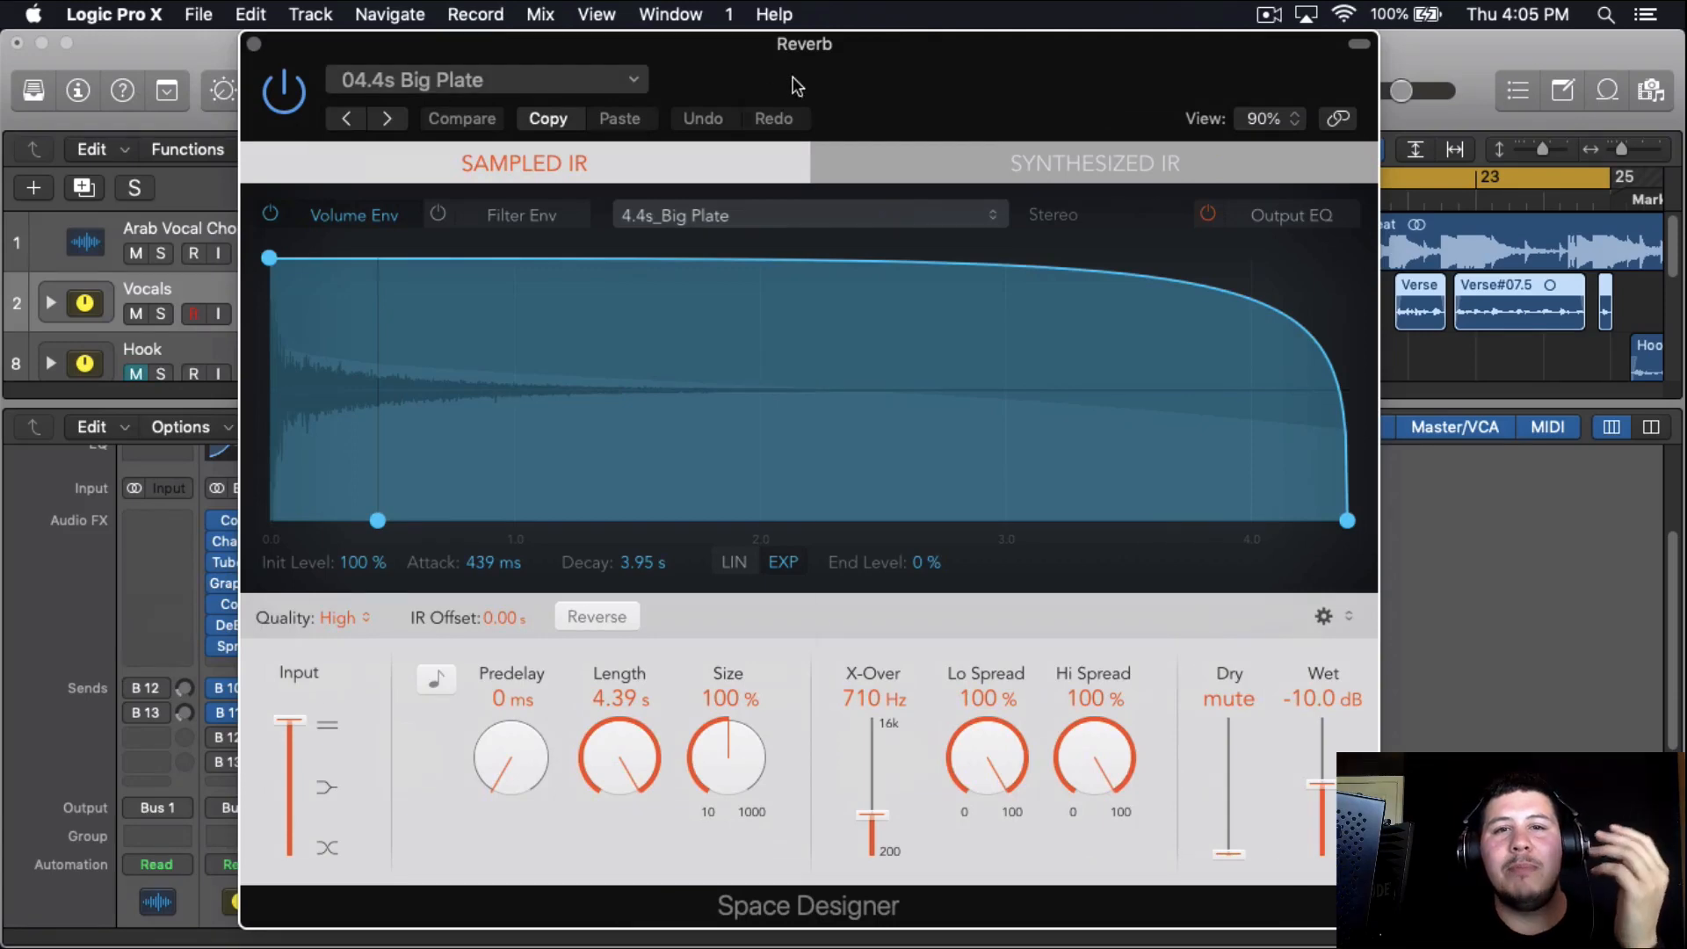
left_click(428, 86)
left_click(787, 65)
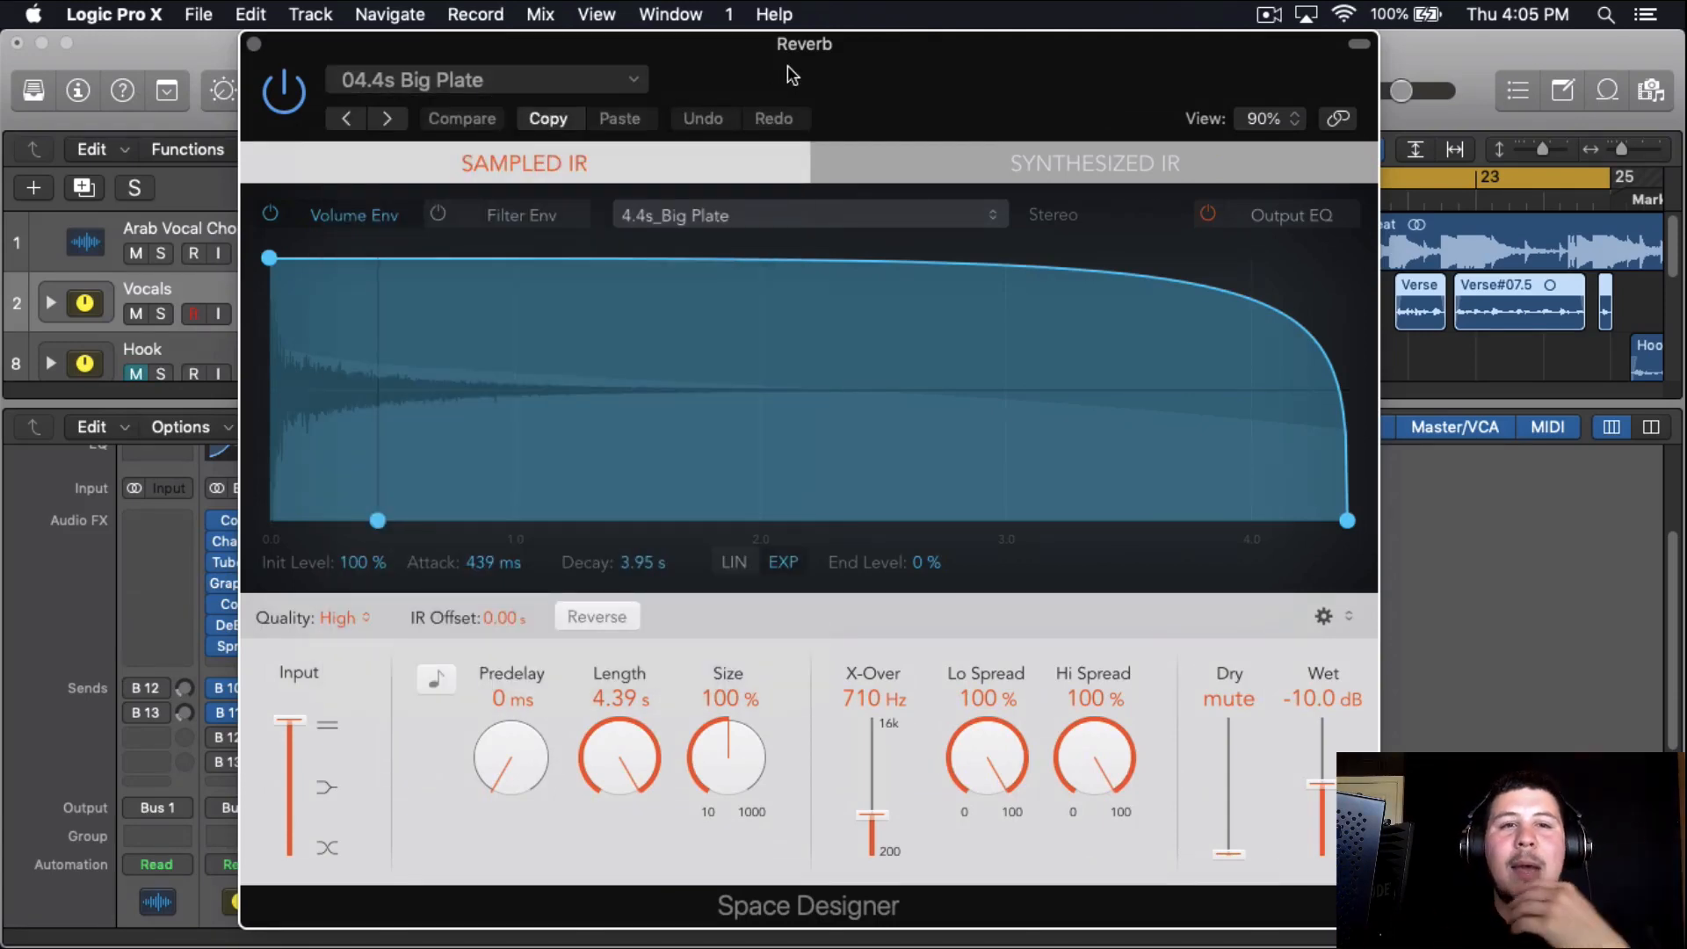
left_click(254, 44)
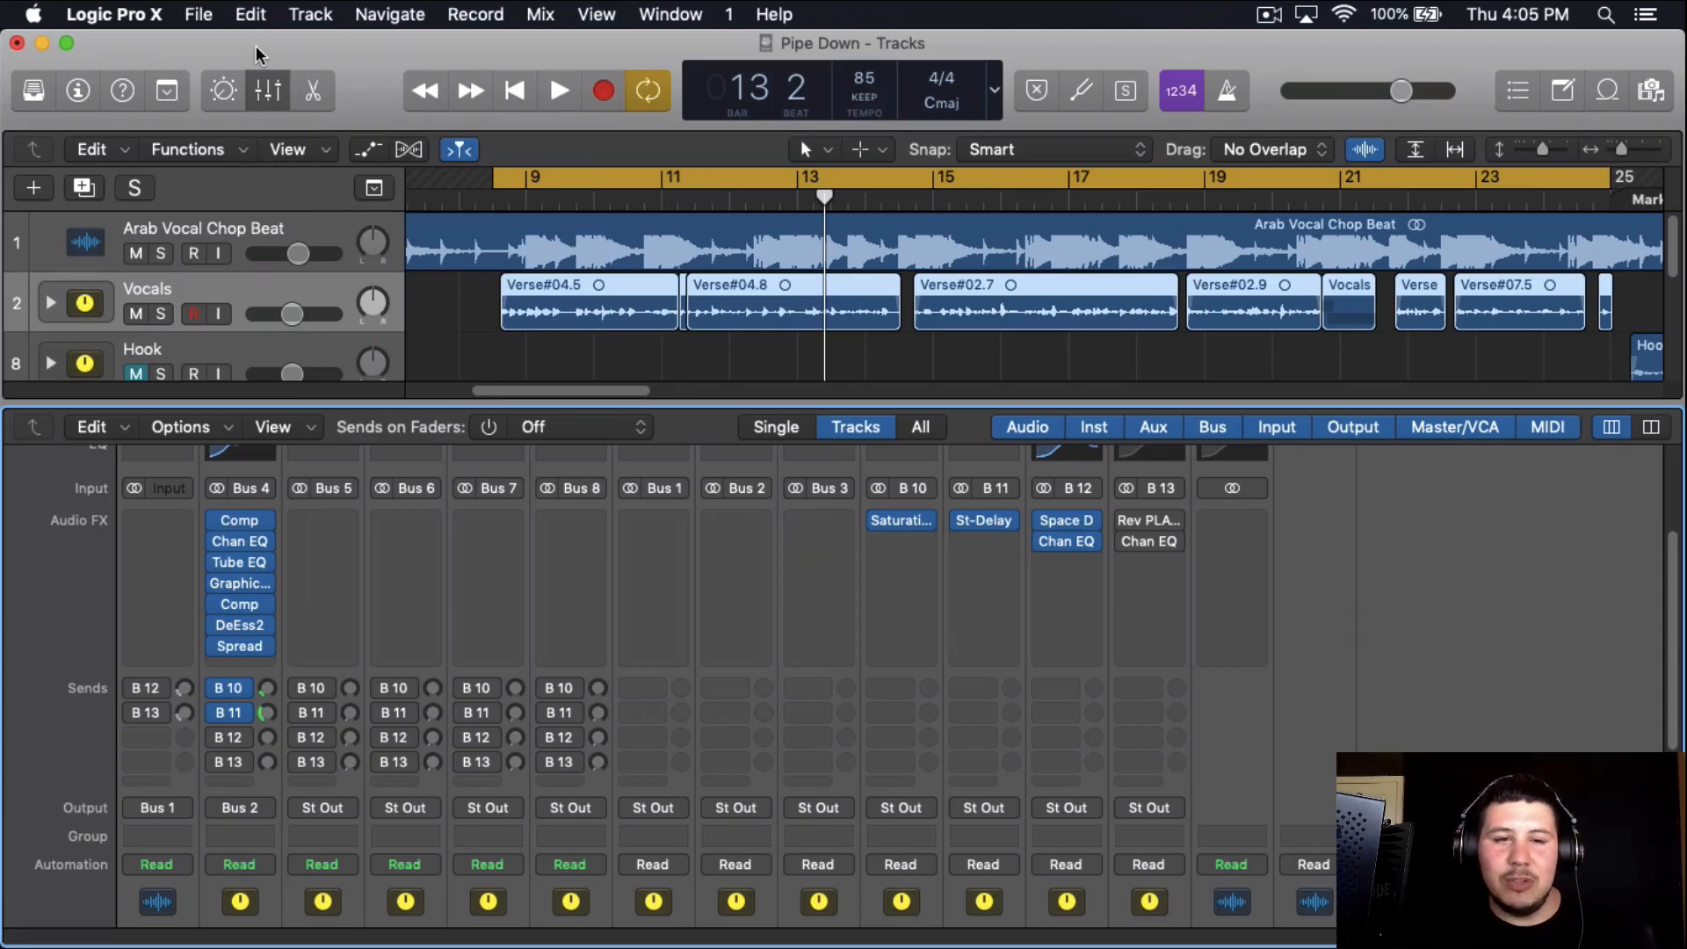
During playback, set the Vocals channel's Bus 12 send to -11.3 dB, and review the Reverb channel's Channel EQ curve
key("space")
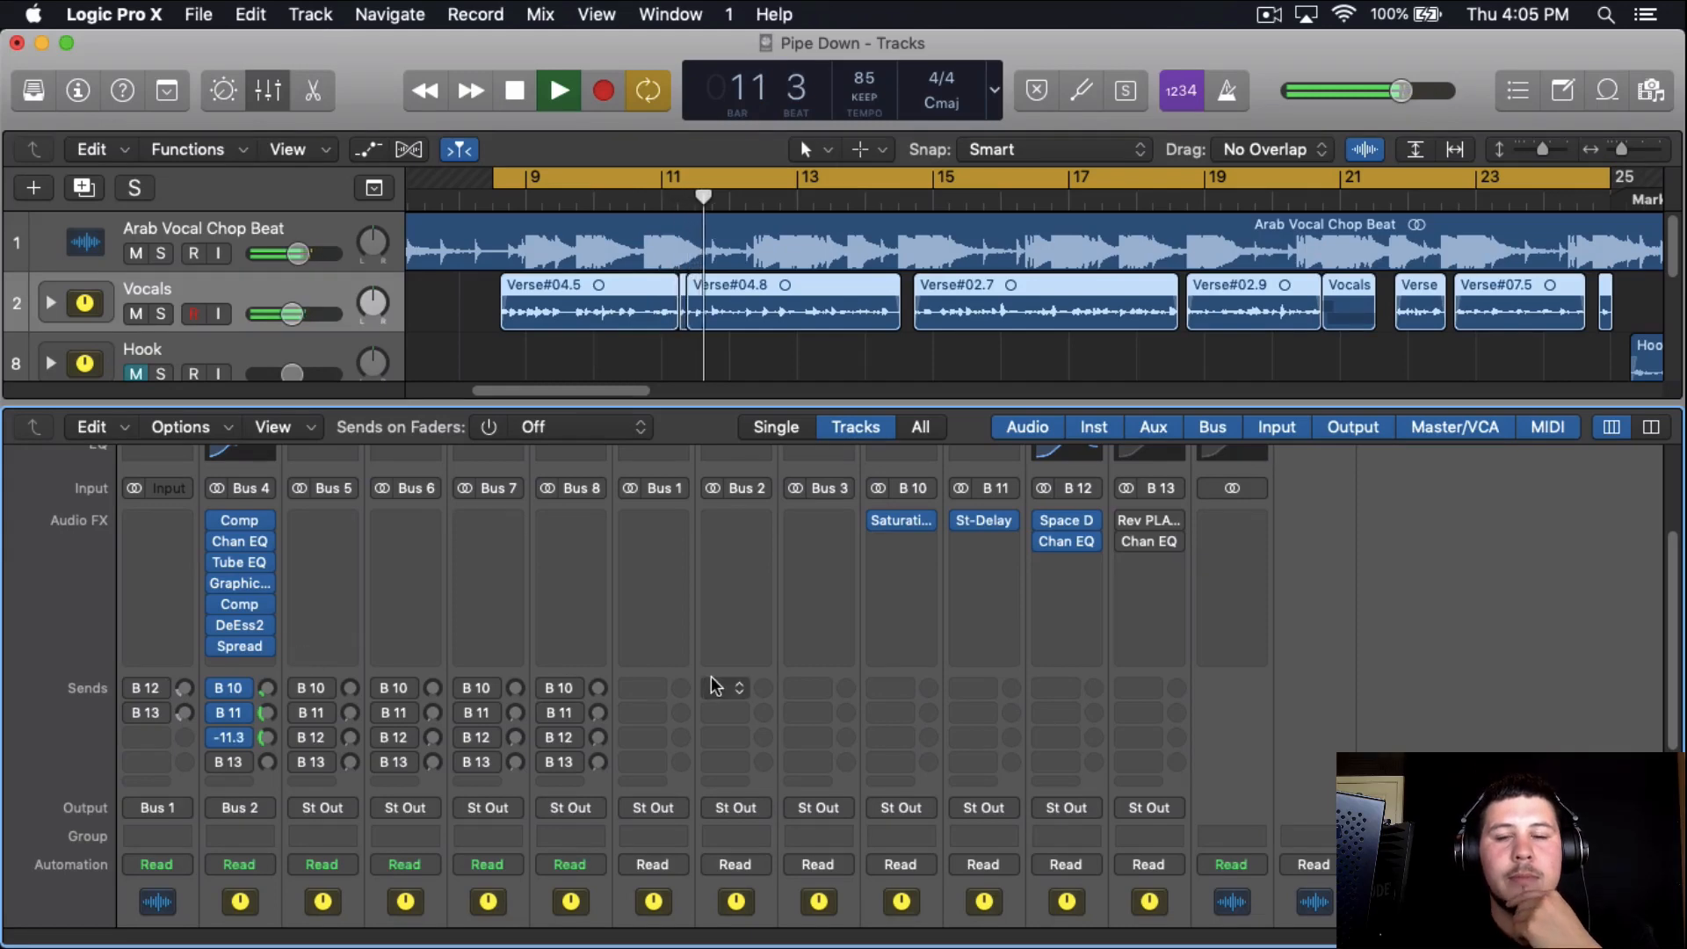
left_click(1088, 461)
left_click(1085, 453)
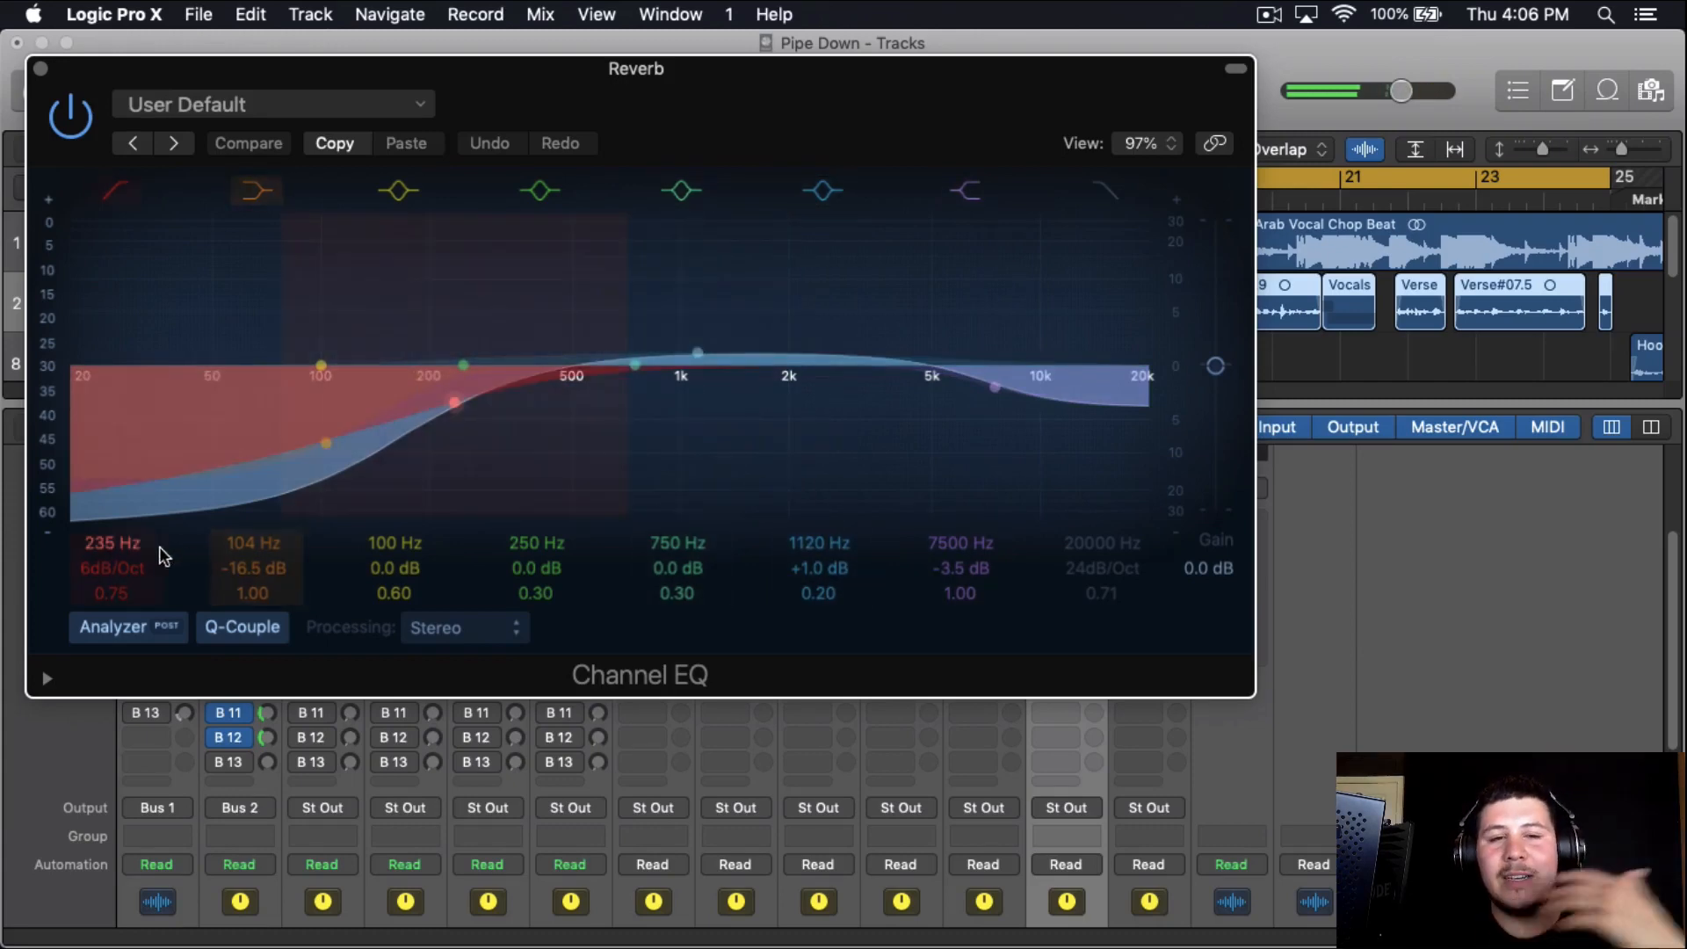
left_click(995, 393)
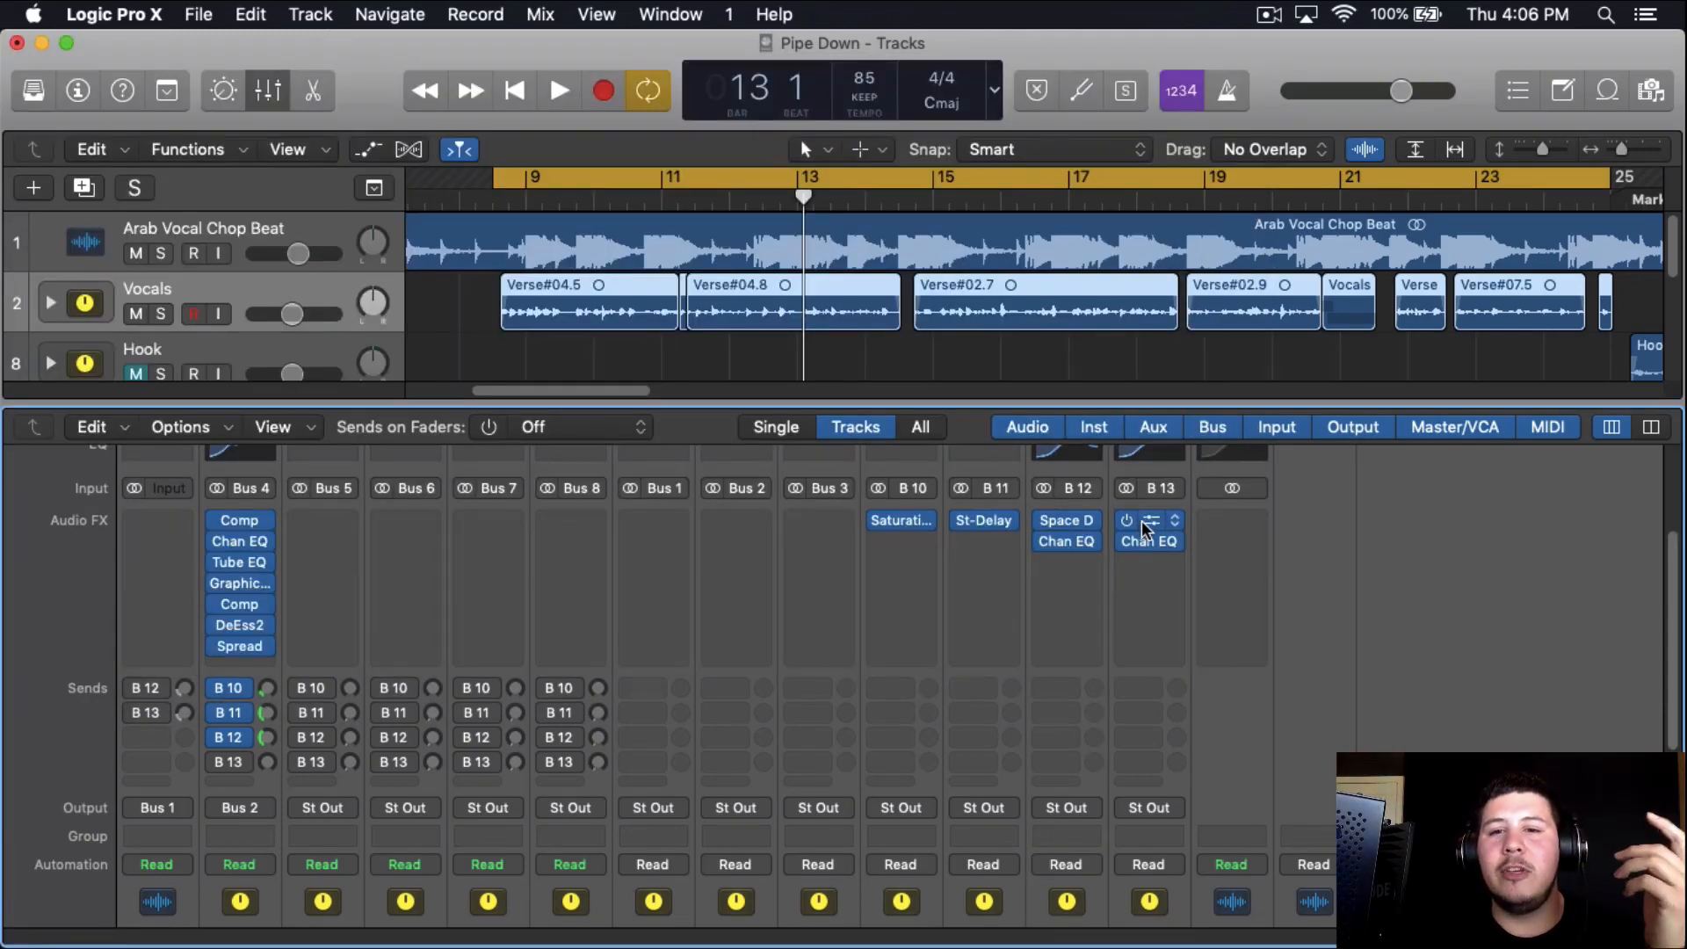
Review the Big Reverb channel's Rev PLATE-140 and Space Designer's preset categories, and audition the vocals with the Bus 13 send activated
left_click(1141, 520)
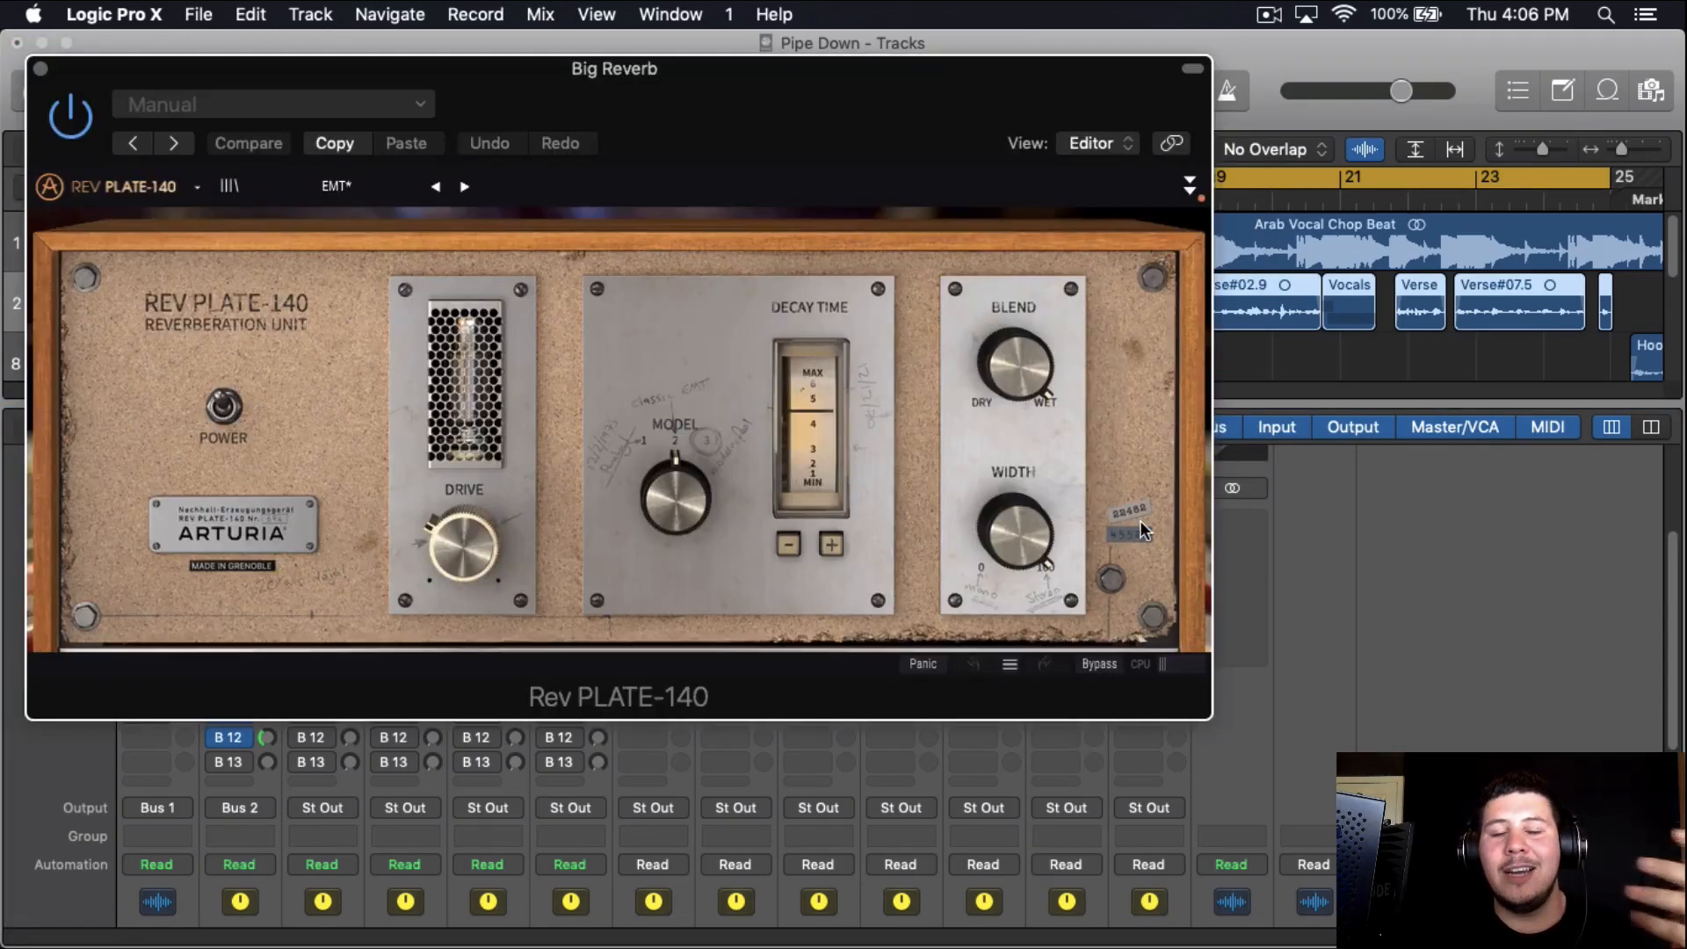
left_click_drag(800, 136, 924, 118)
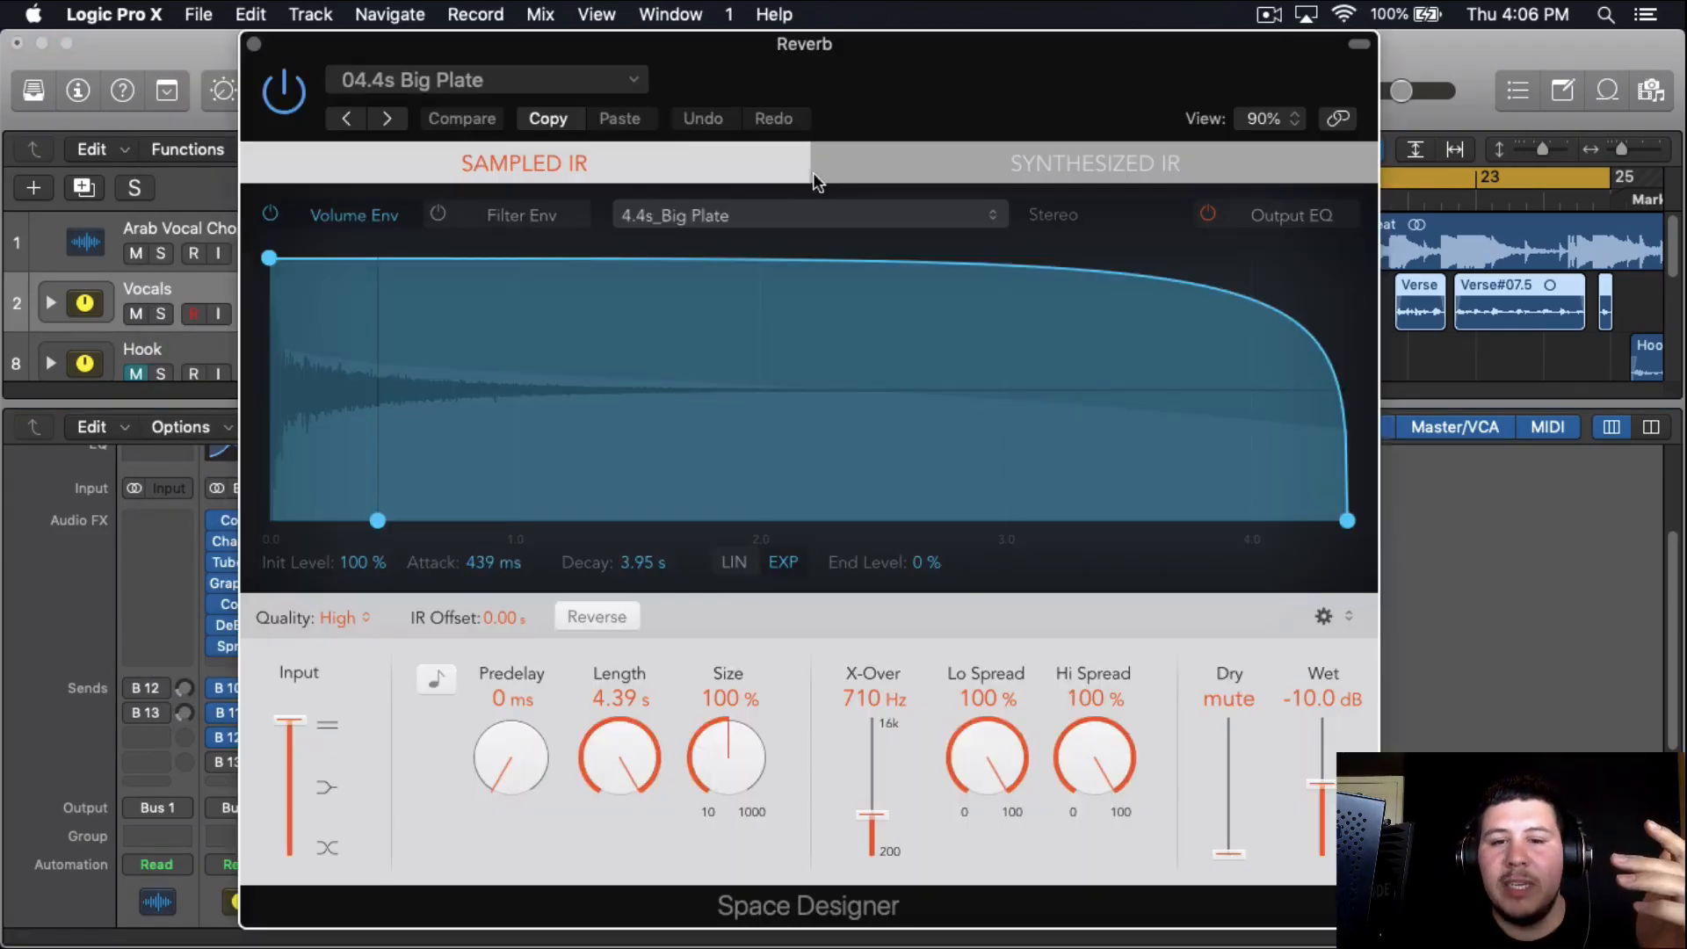
left_click(439, 80)
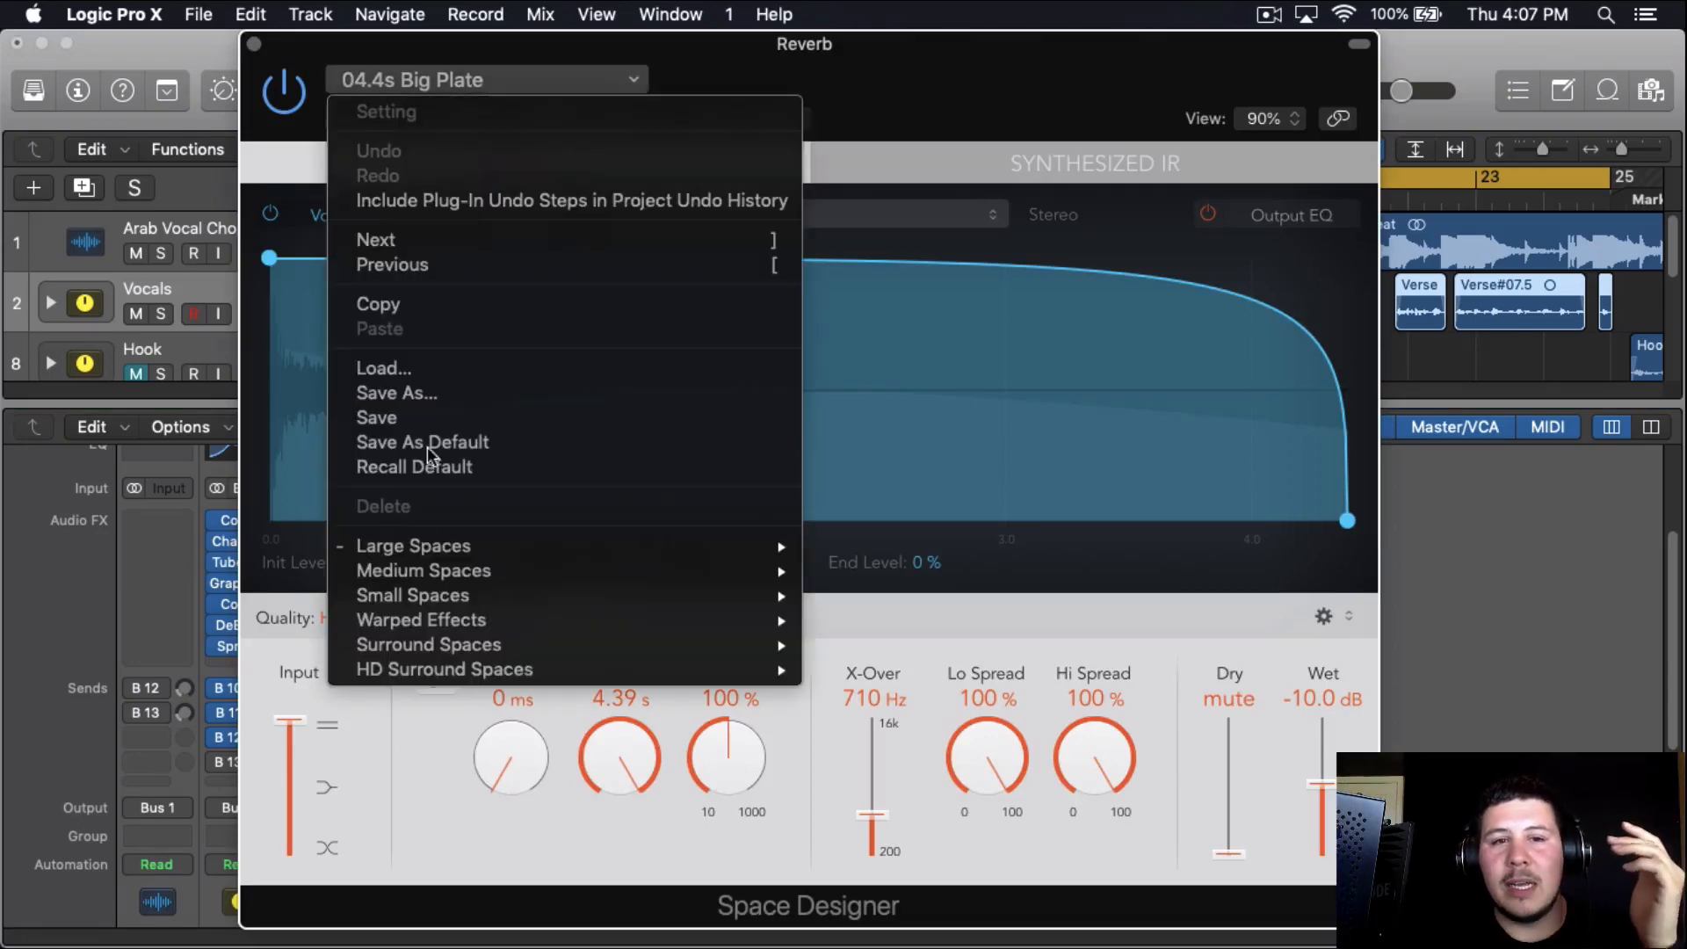
mouse_move(424, 569)
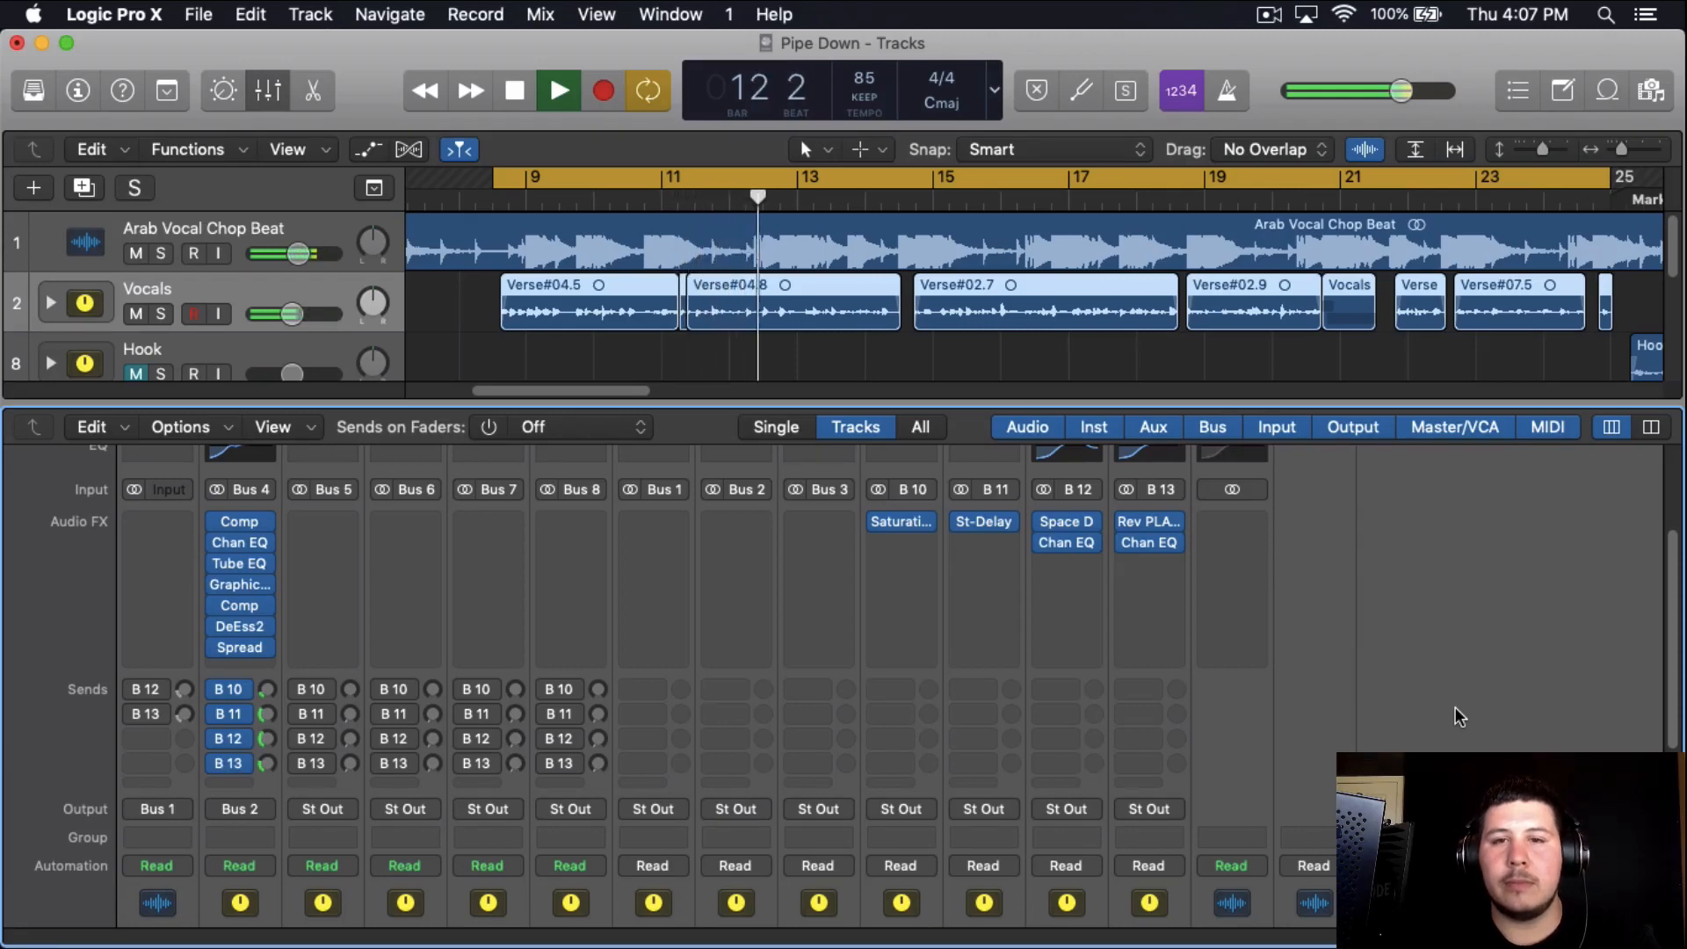
key("space")
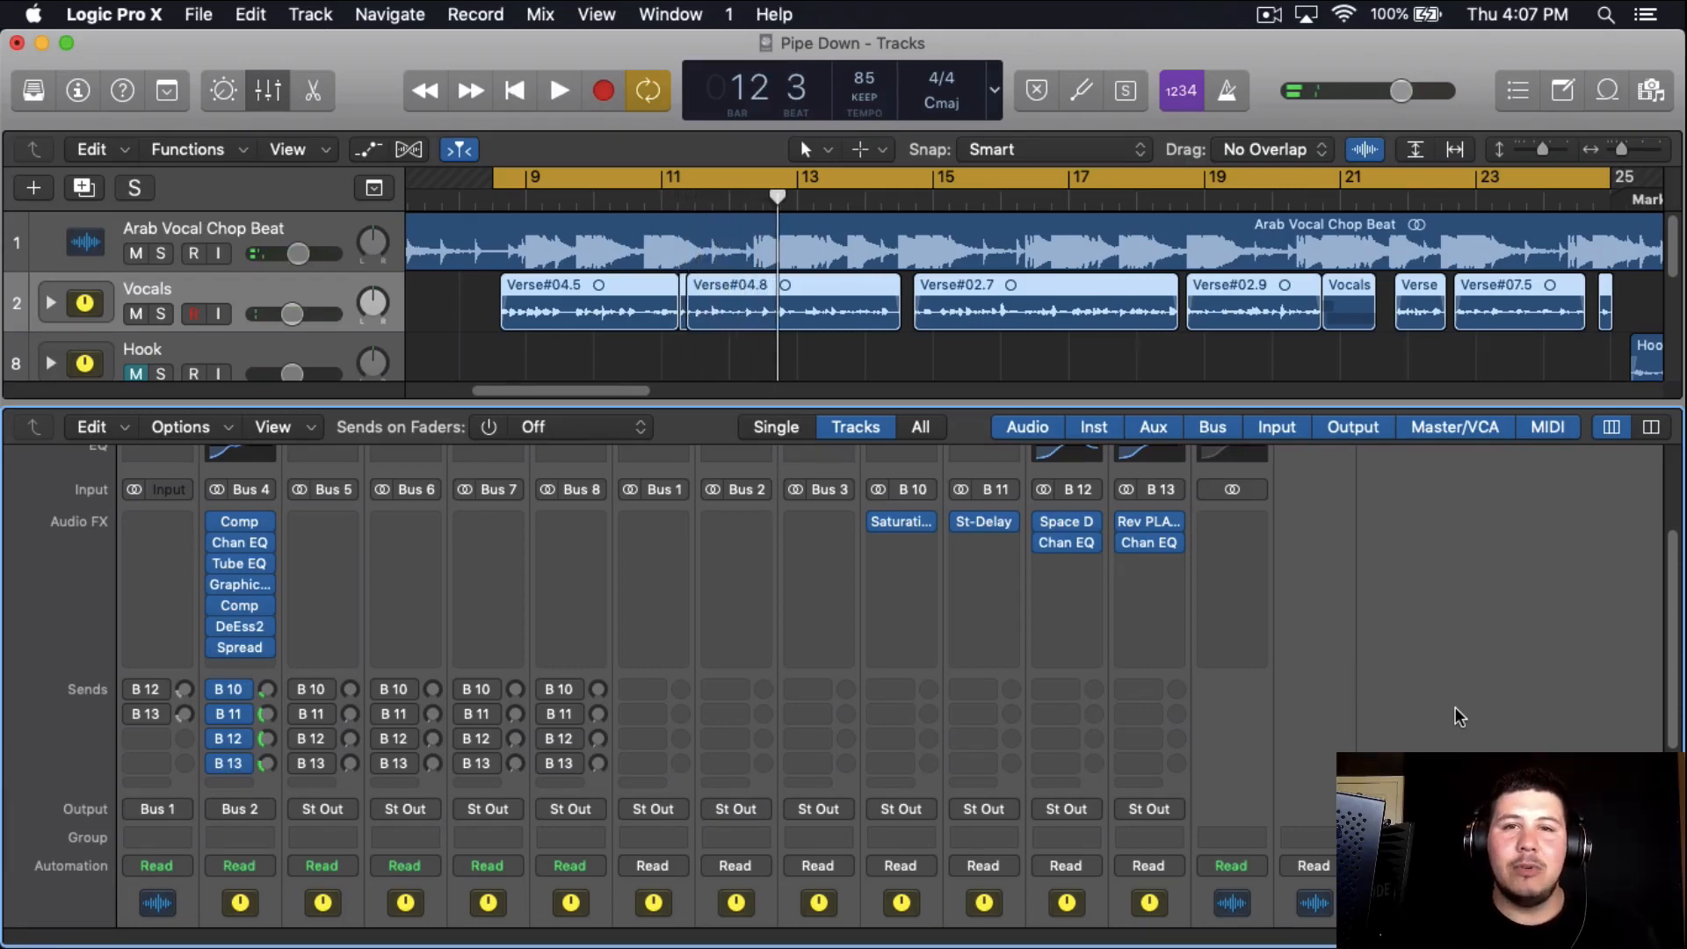